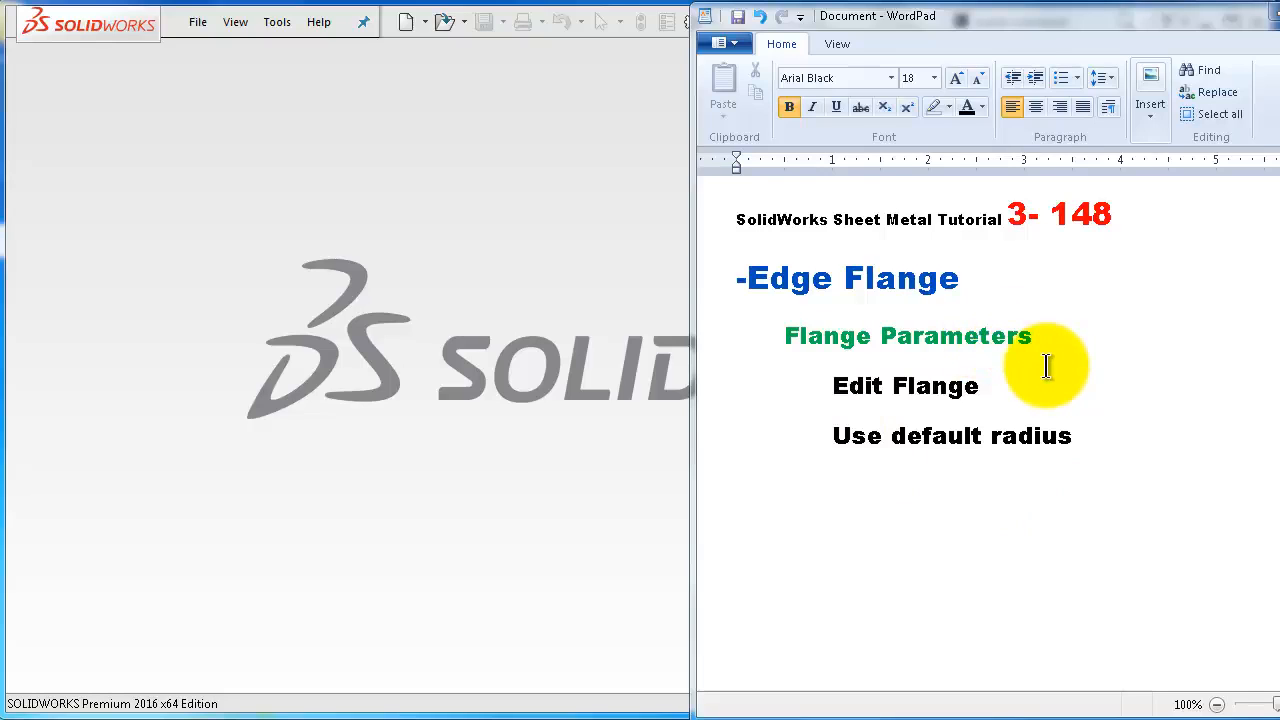
Step: Switch to SOLIDWORKS and create a new part document
left_click(585, 247)
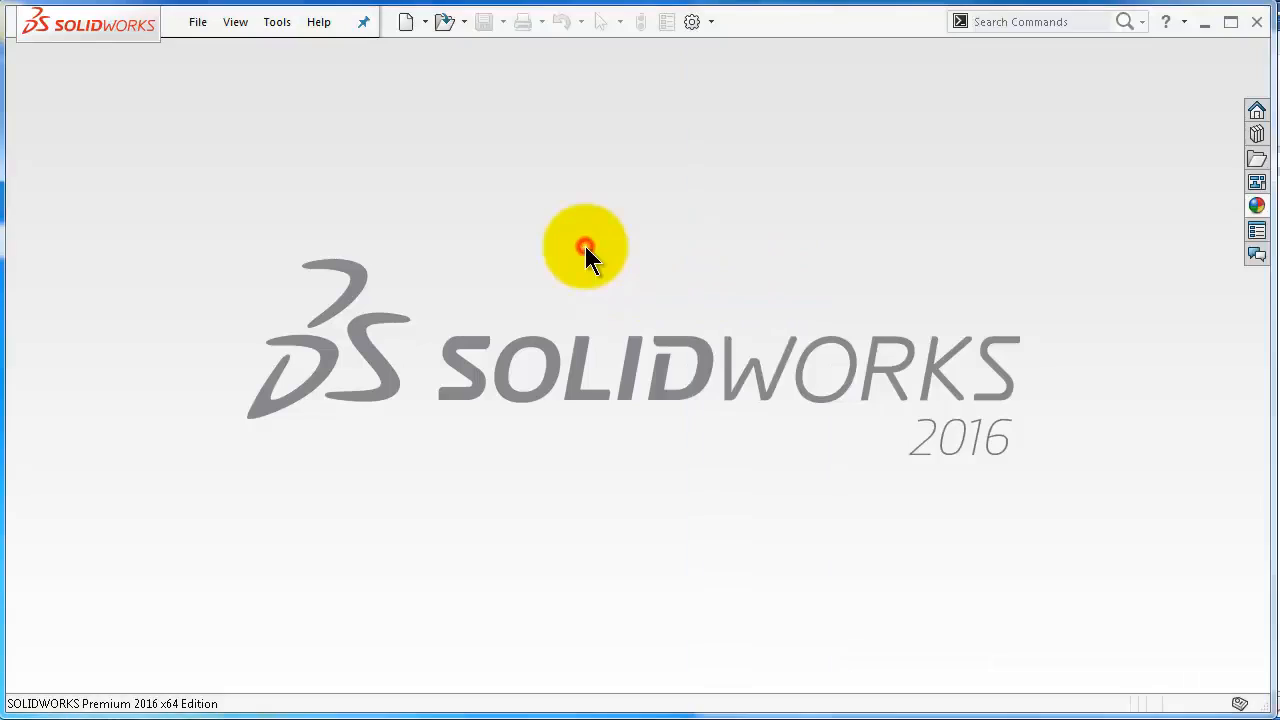
left_click(406, 24)
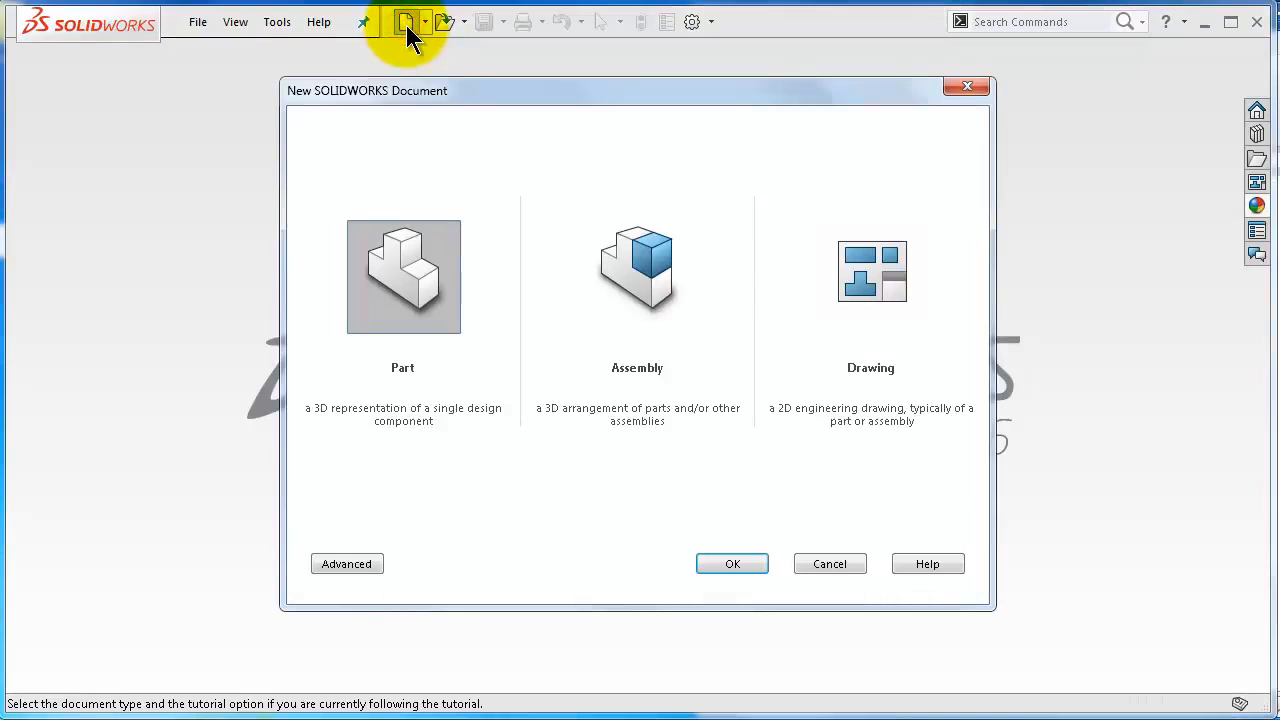
left_click(720, 560)
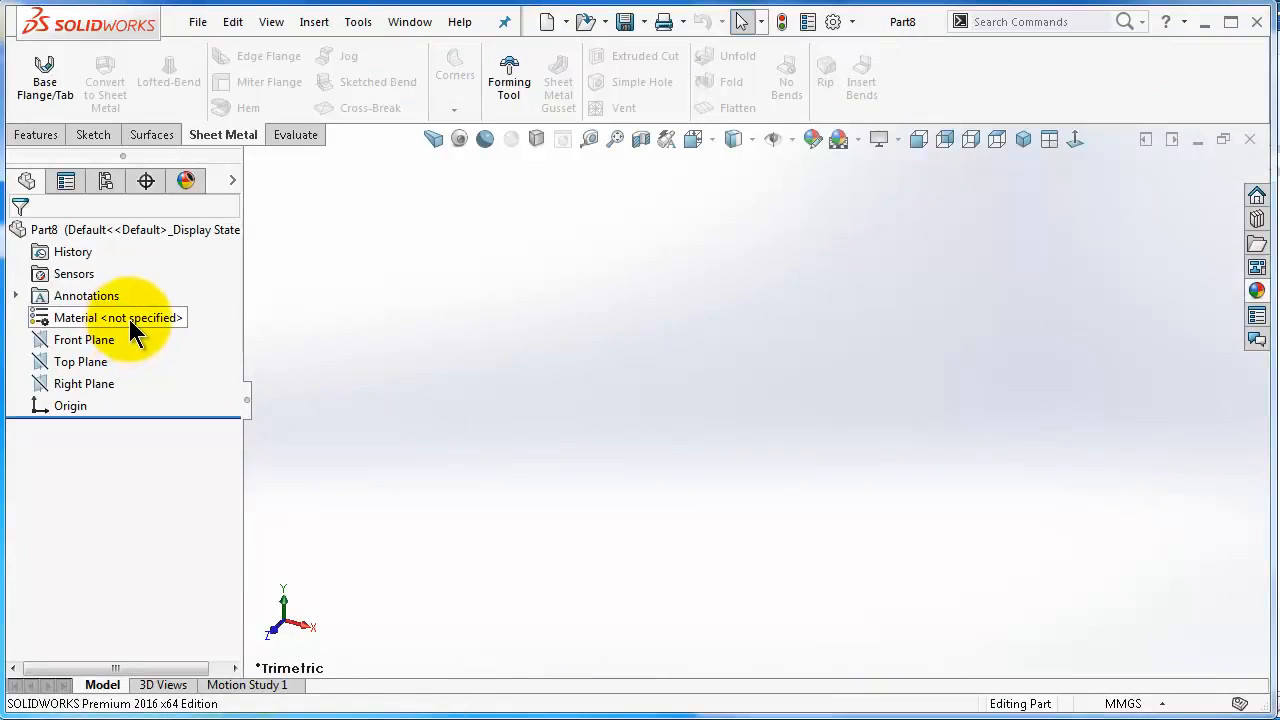
Step: Assign the AISI 316 Stainless Steel Sheet (SS) material from the Steel library to the part
right_click(131, 330)
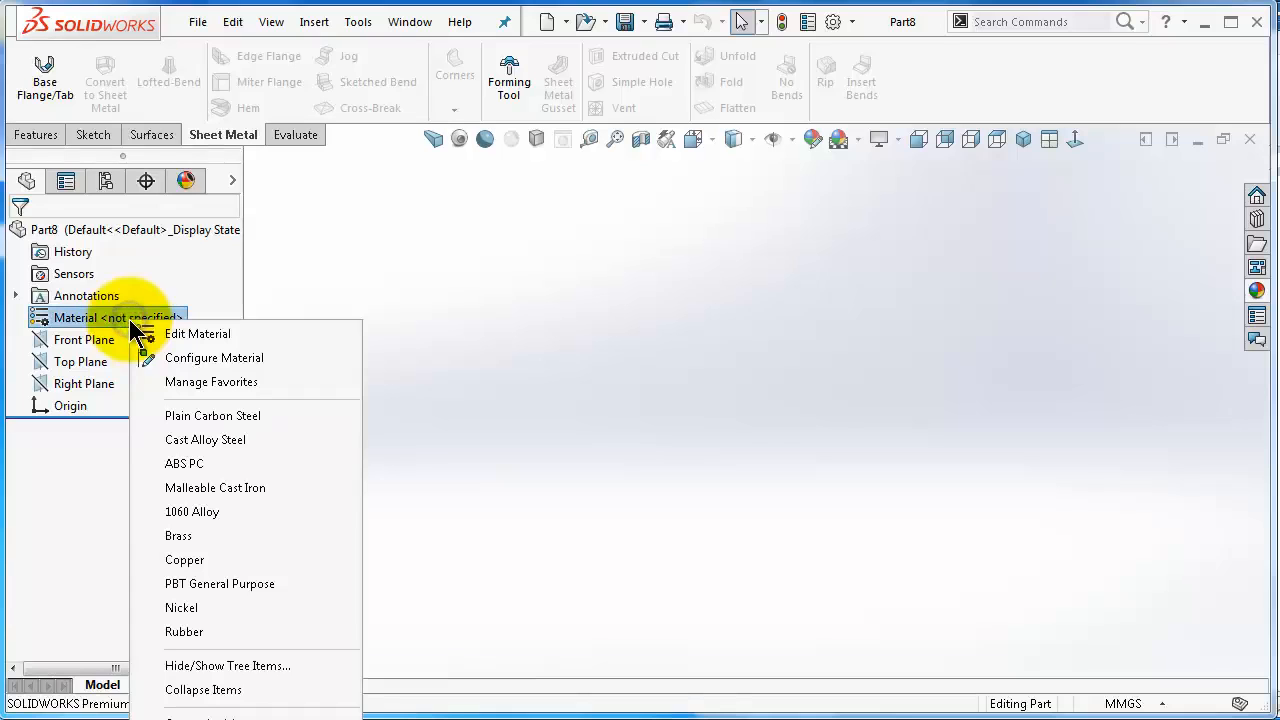
left_click(193, 335)
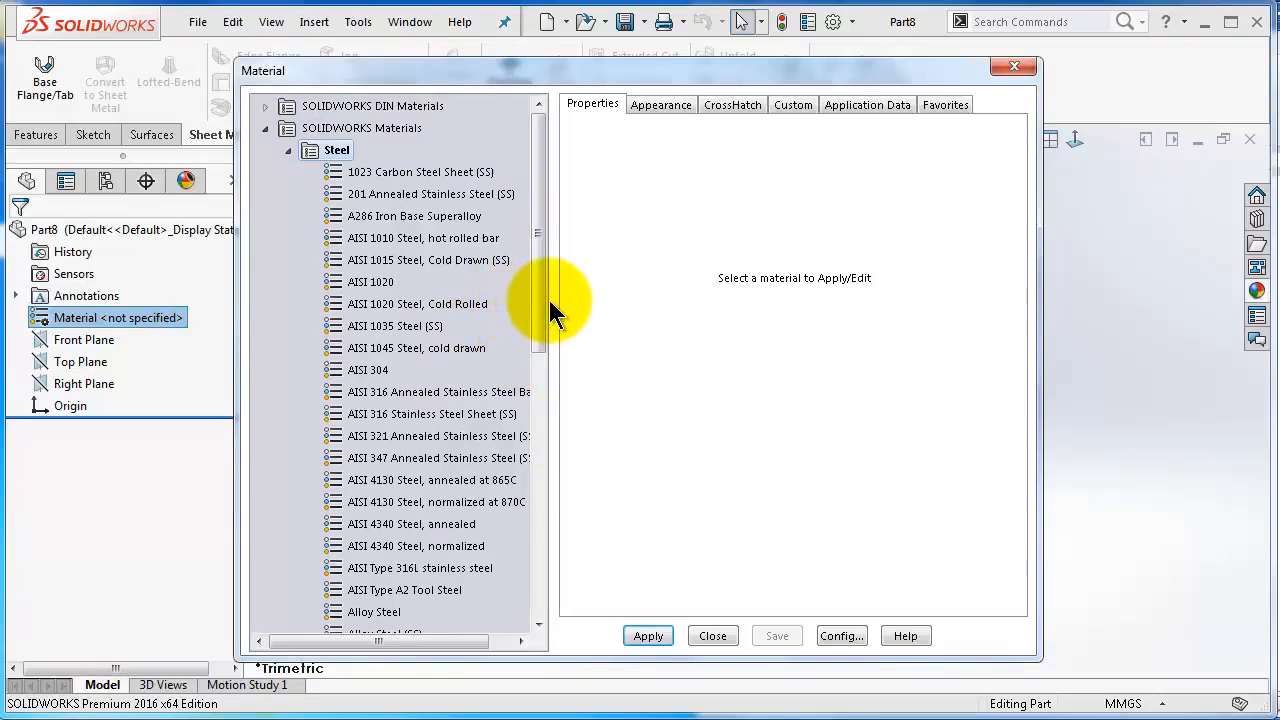
left_click_drag(542, 314, 543, 334)
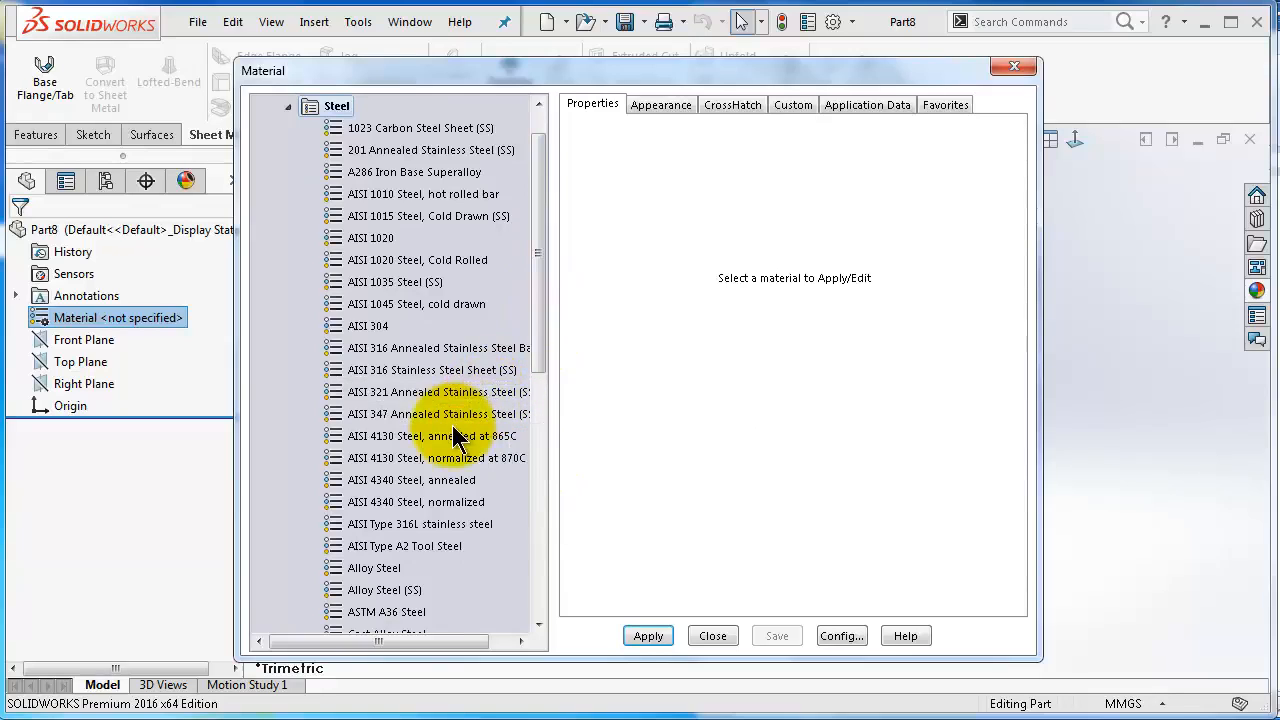
left_click(478, 370)
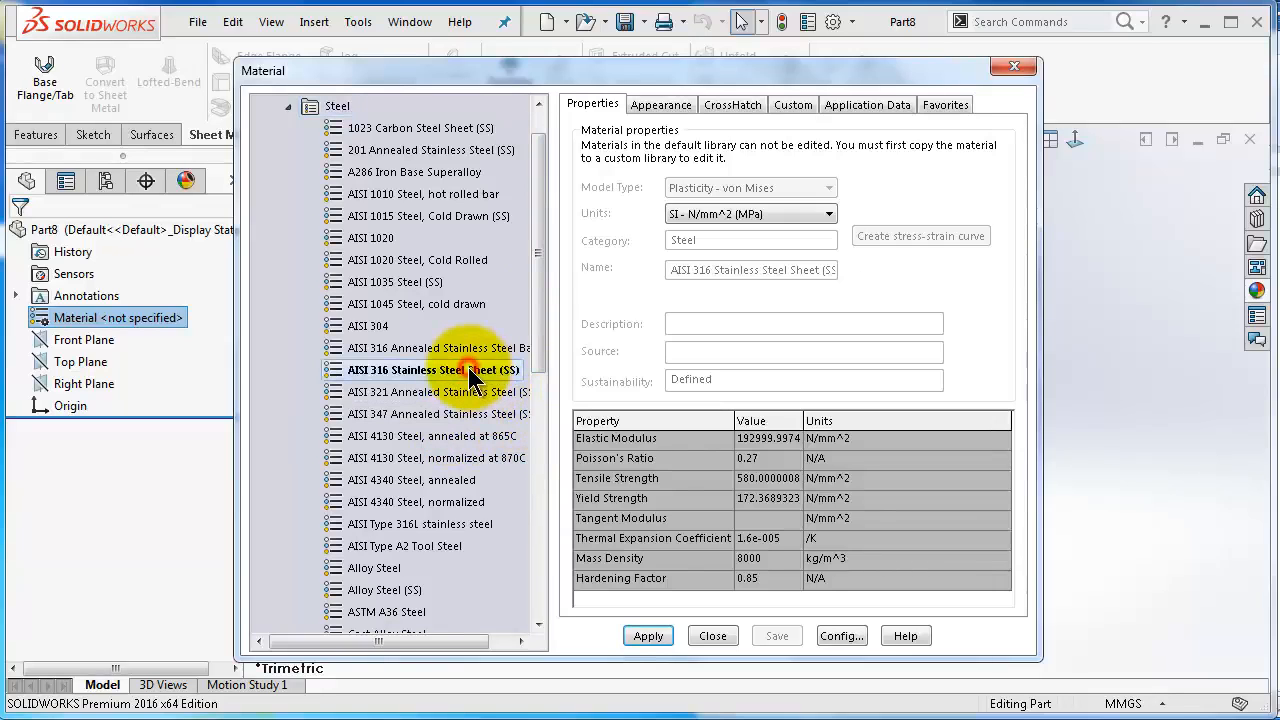
left_click(650, 636)
left_click(699, 636)
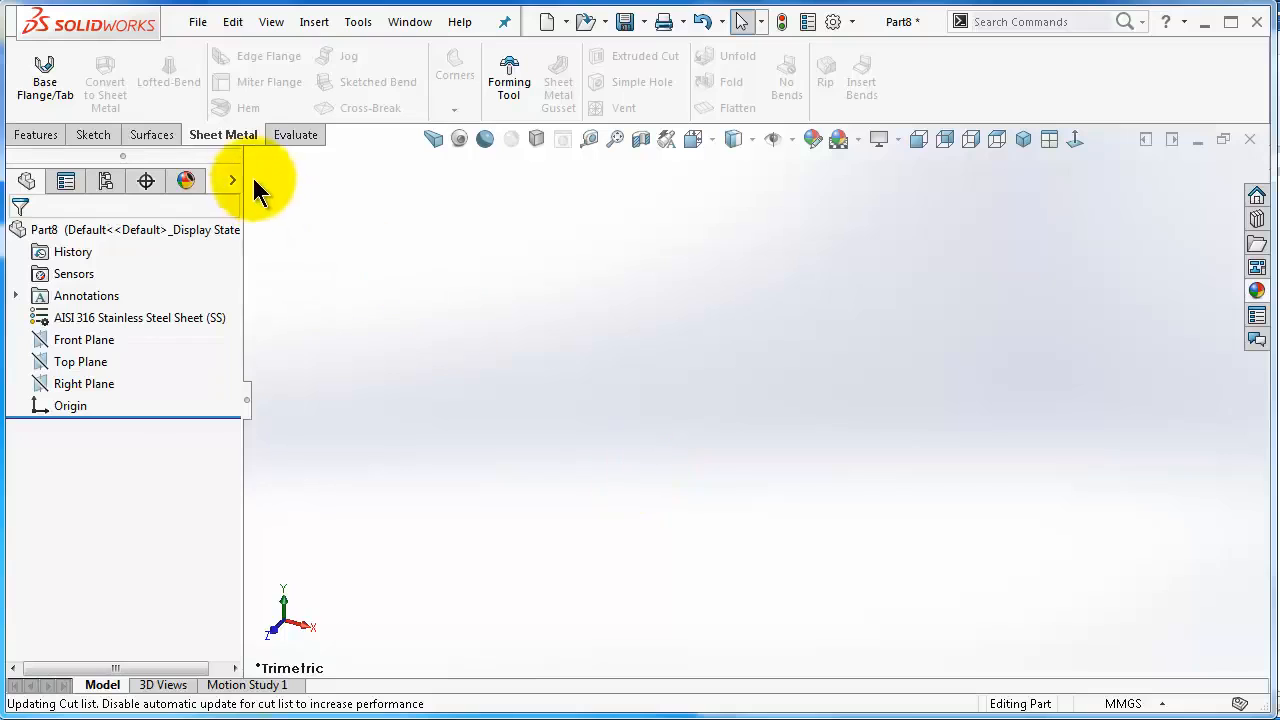
Step: Start a Base Flange sketch on the Top Plane and draw a center rectangle about 63 mm high, centered on the origin
left_click(52, 82)
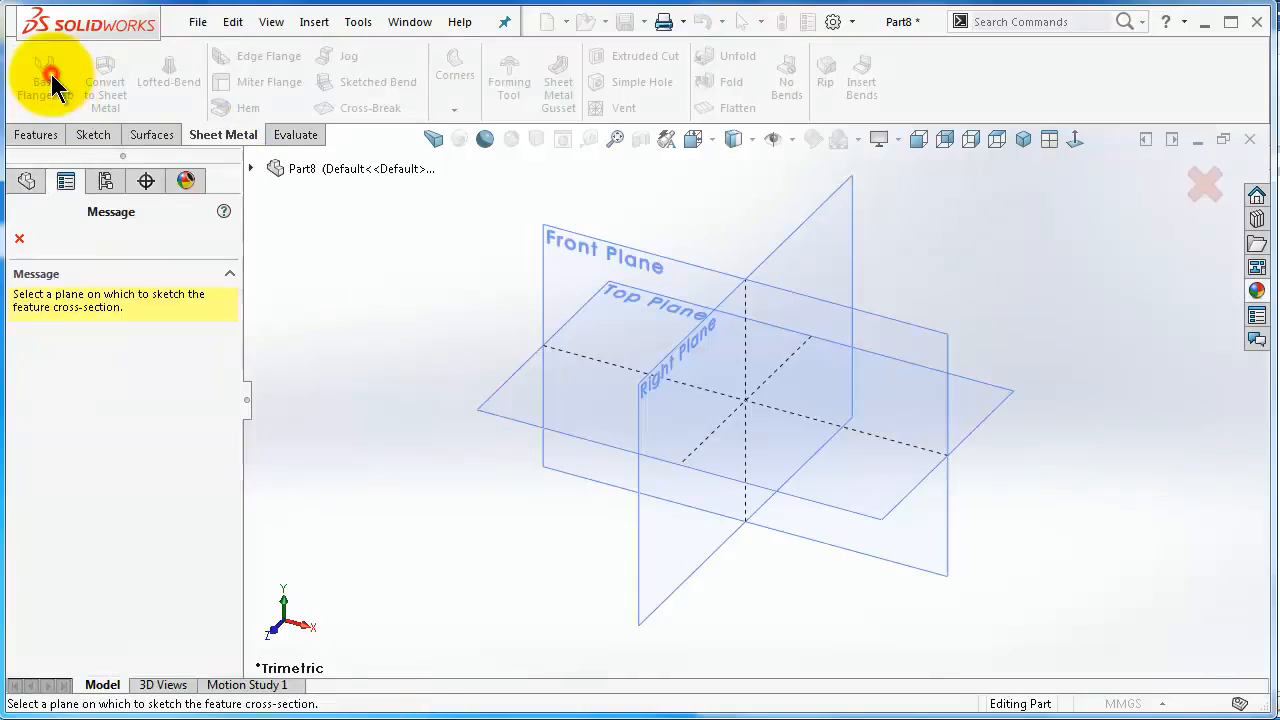
left_click(505, 412)
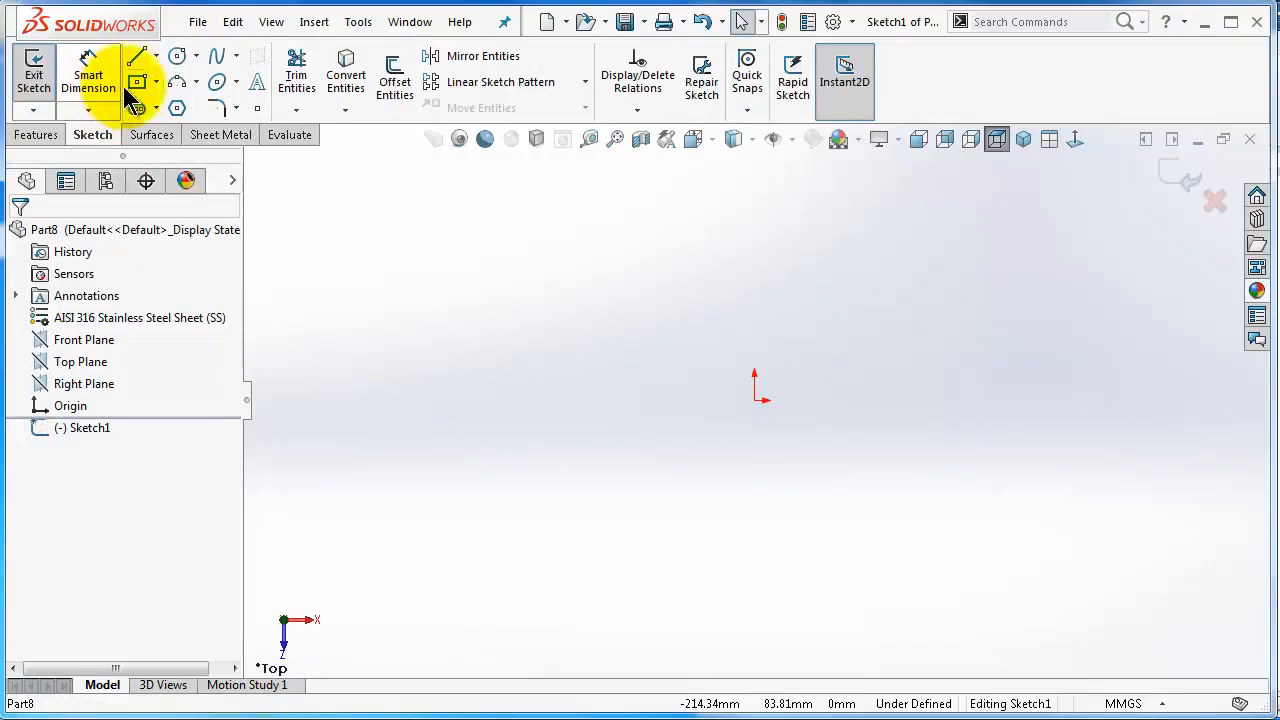
left_click(137, 82)
left_click(754, 400)
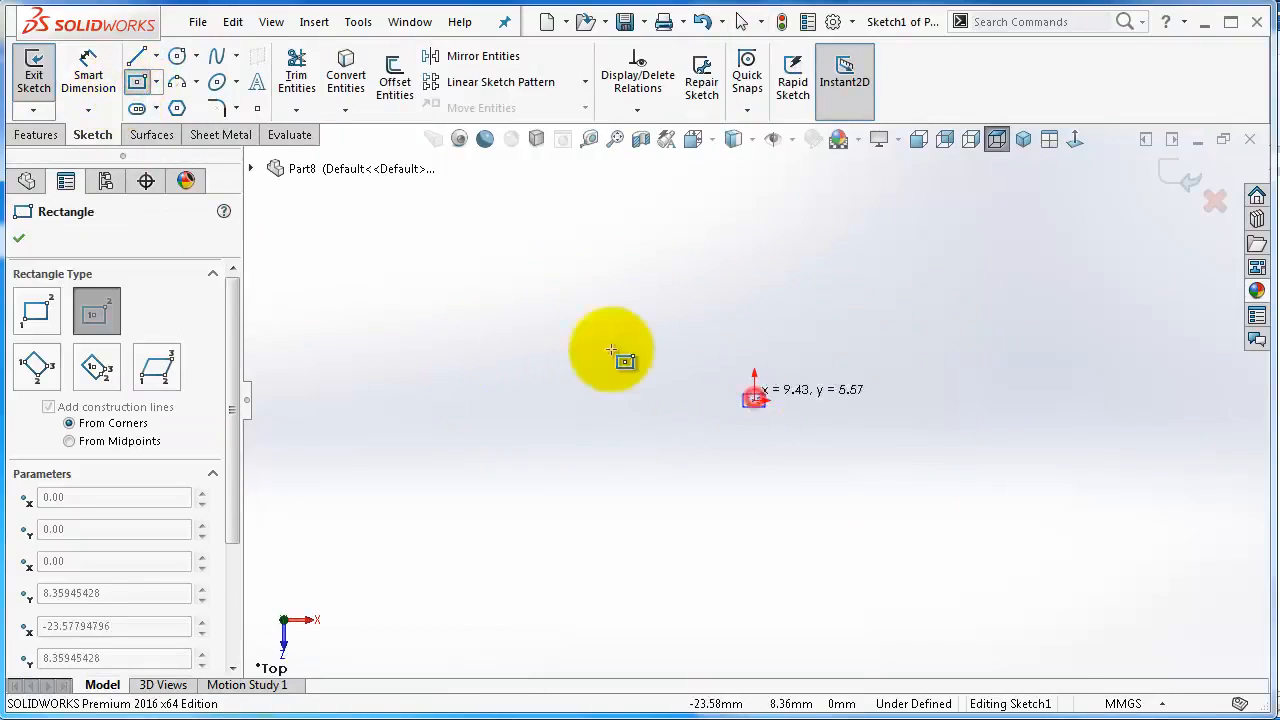
left_click(453, 326)
Step: Dimension the rectangle with a height of 25 mm and a length of 100 mm
right_click_drag(398, 366, 391, 309)
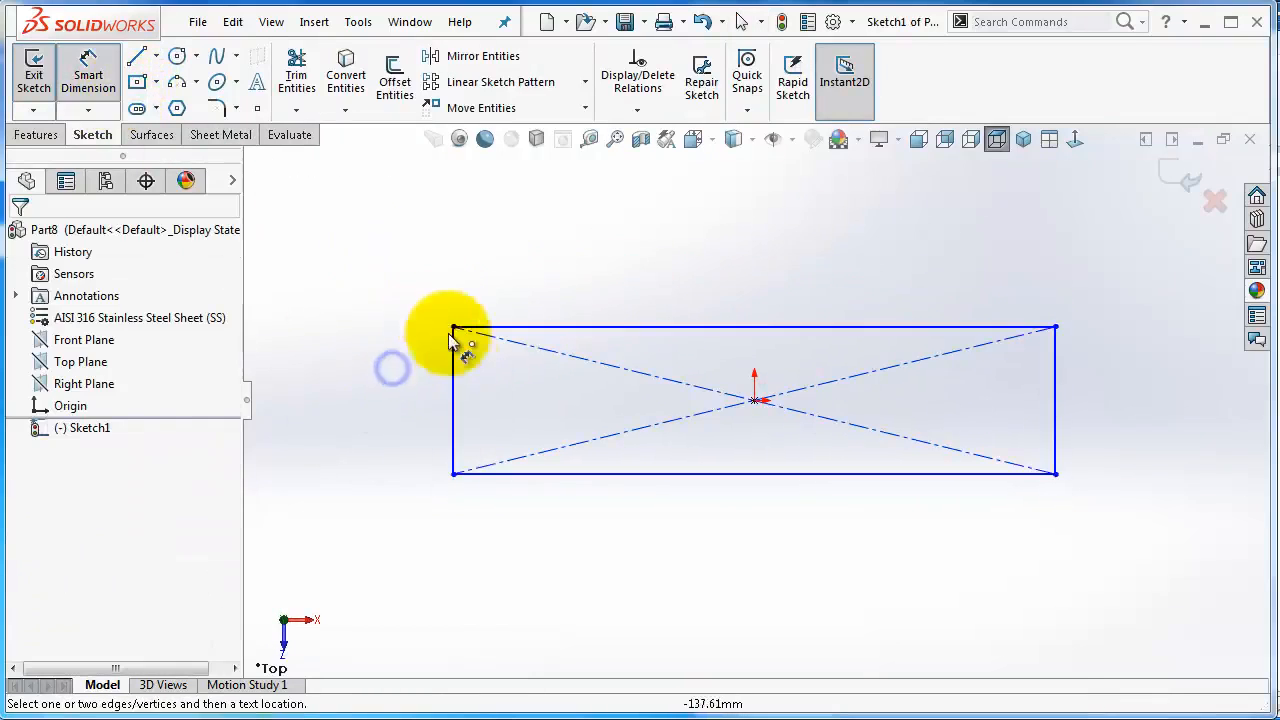
left_click(451, 363)
left_click(377, 386)
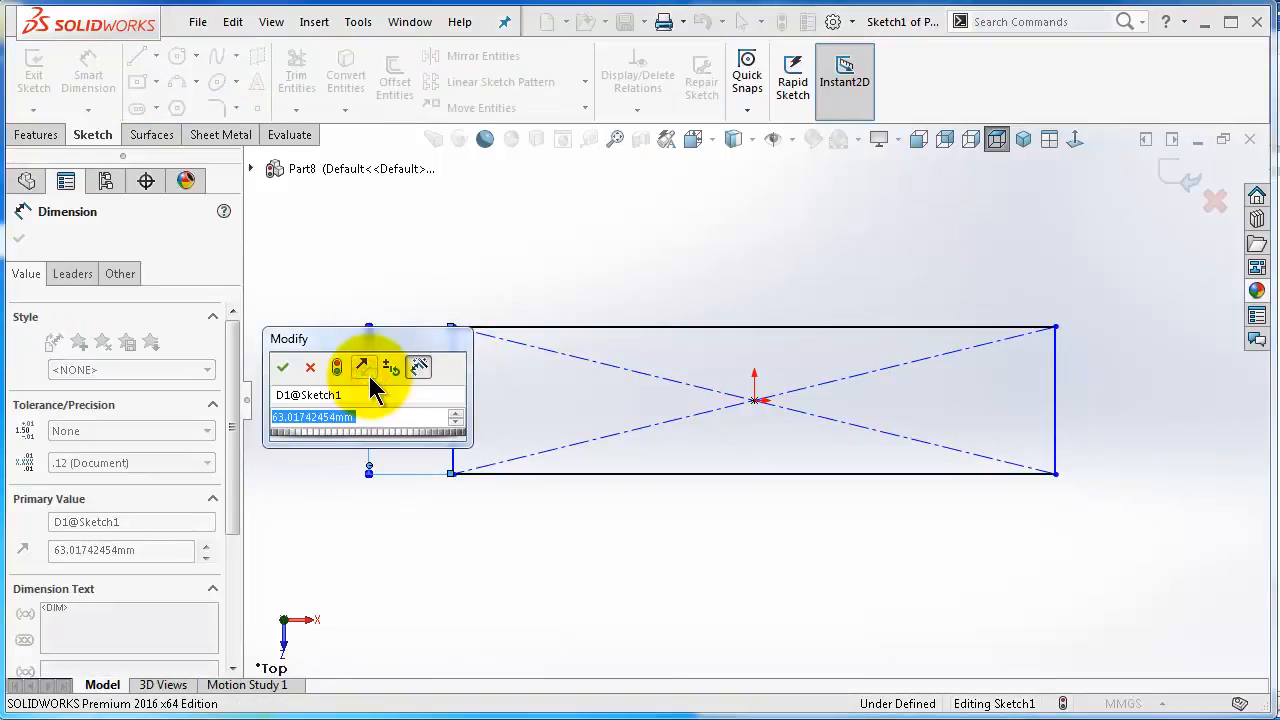
type("25")
key("Return")
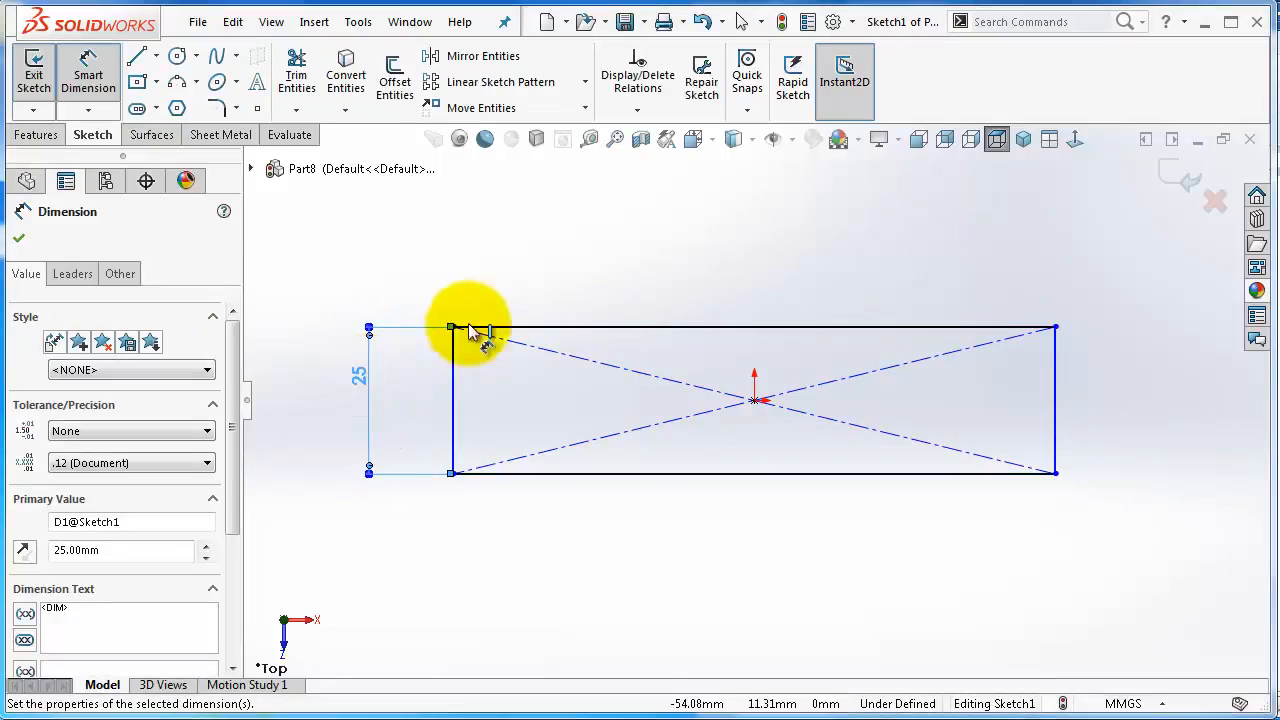
left_click(548, 330)
left_click(552, 290)
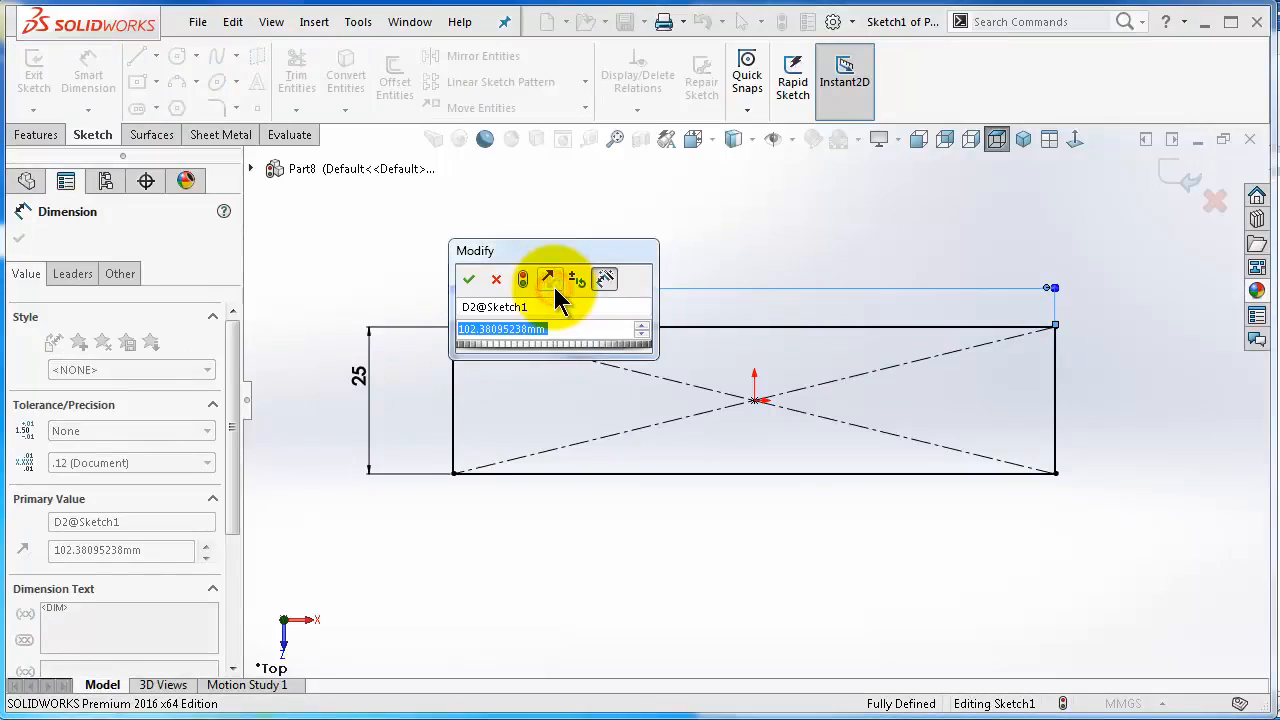
type("100")
key("Return")
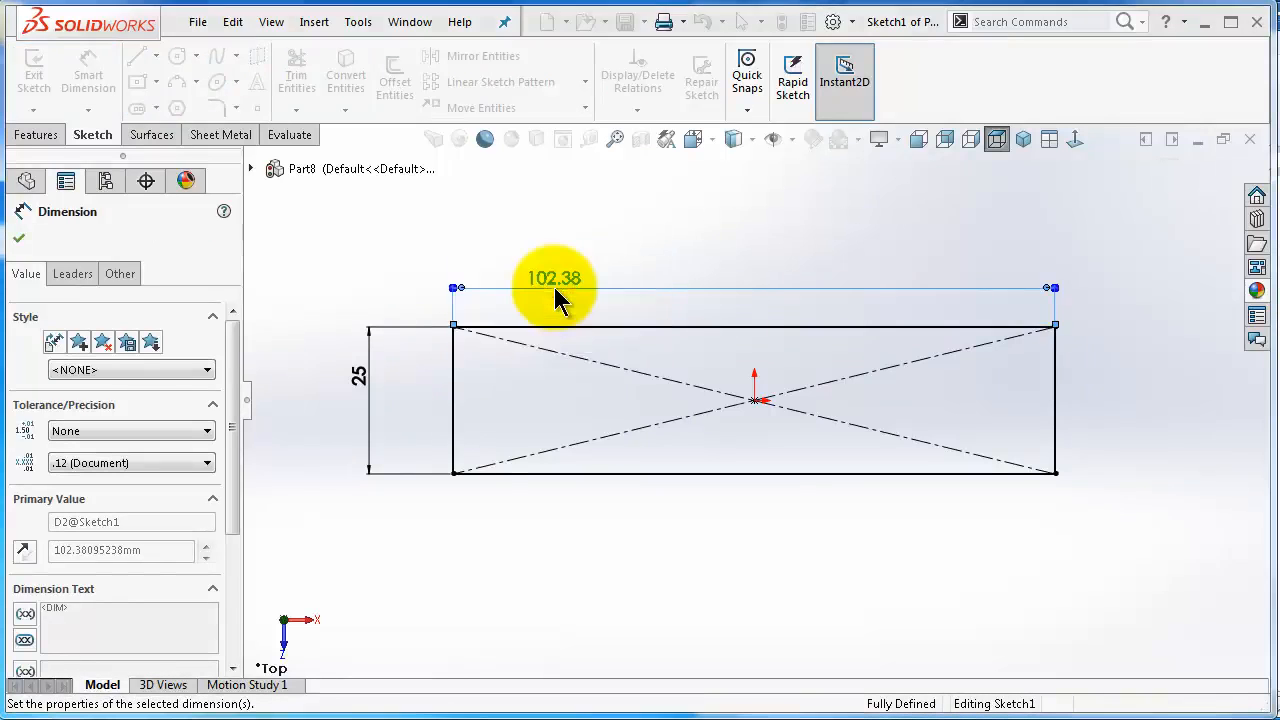
left_click(482, 232)
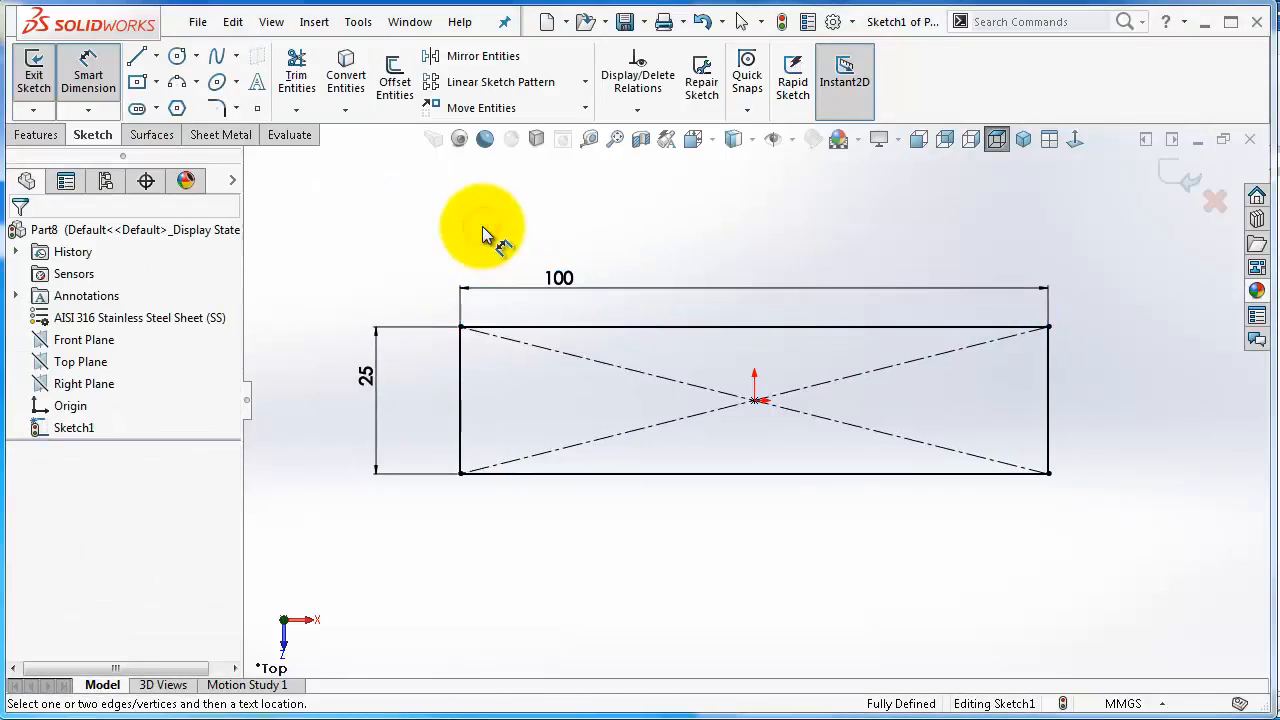
Step: Start a Base Flange from the rectangle sketch with a thickness of 1 mm and the K-Factor left at 0.4
left_click(221, 134)
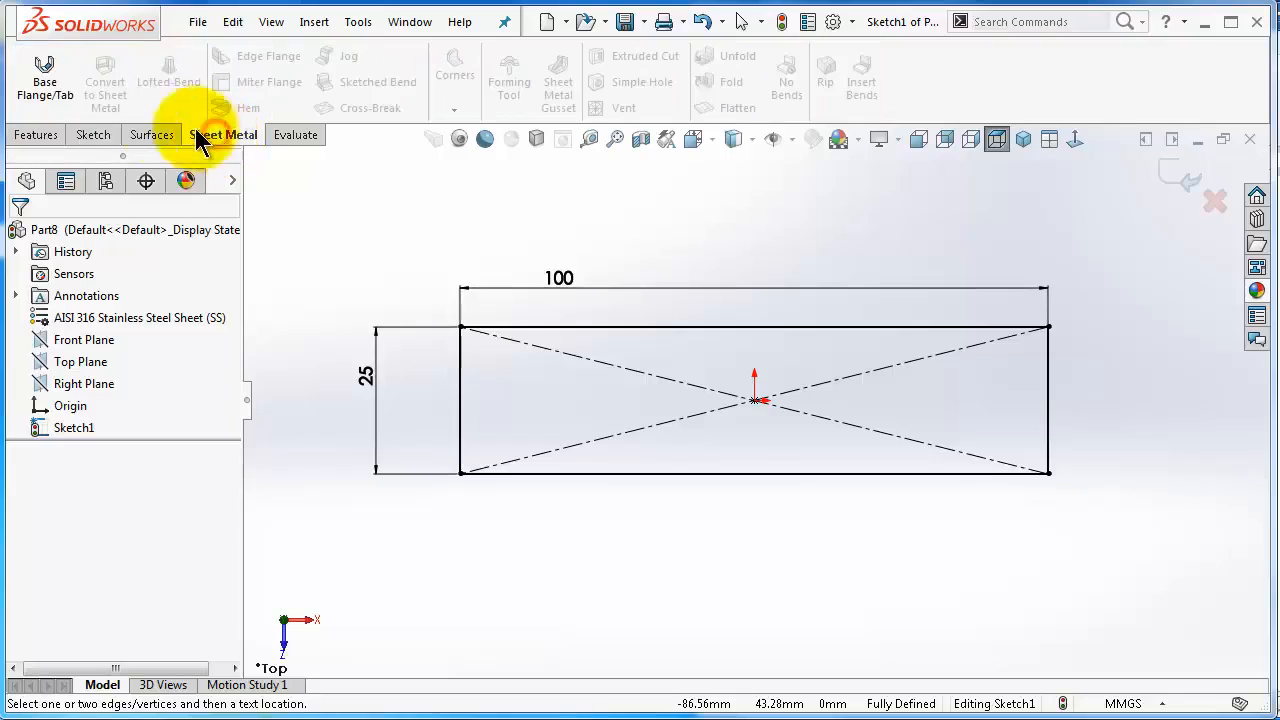
left_click(58, 80)
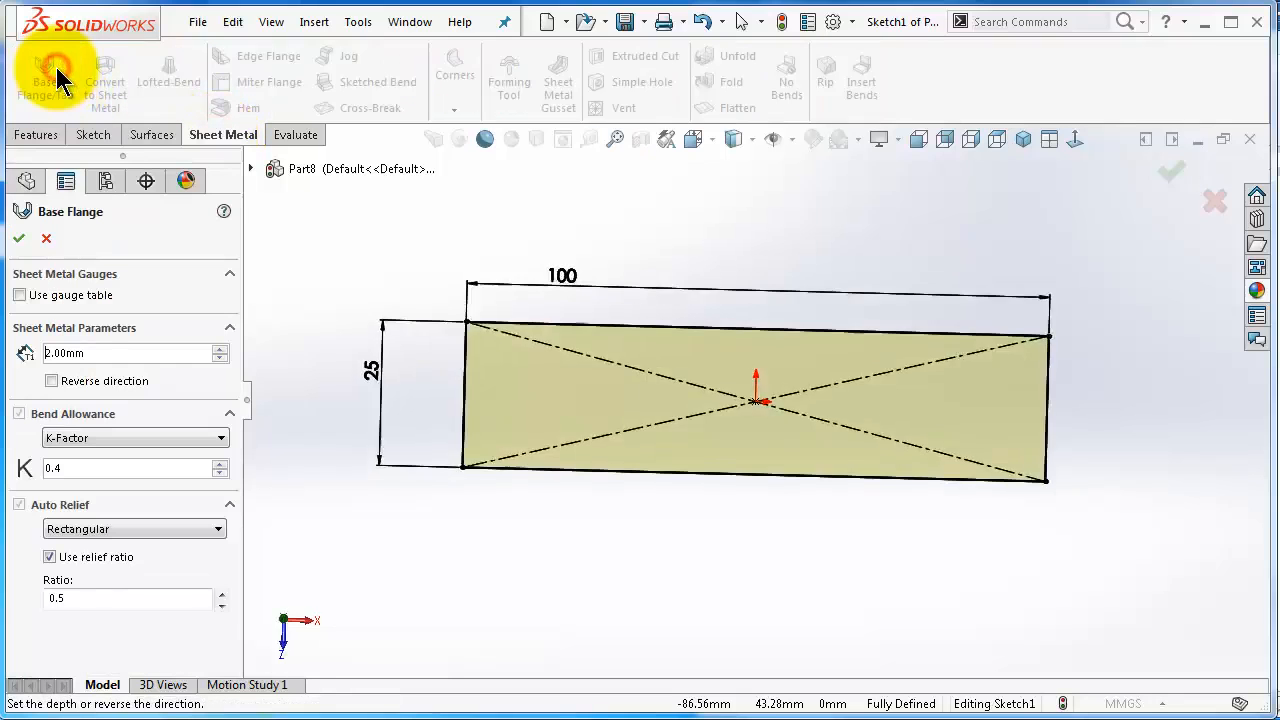
double_click(55, 355)
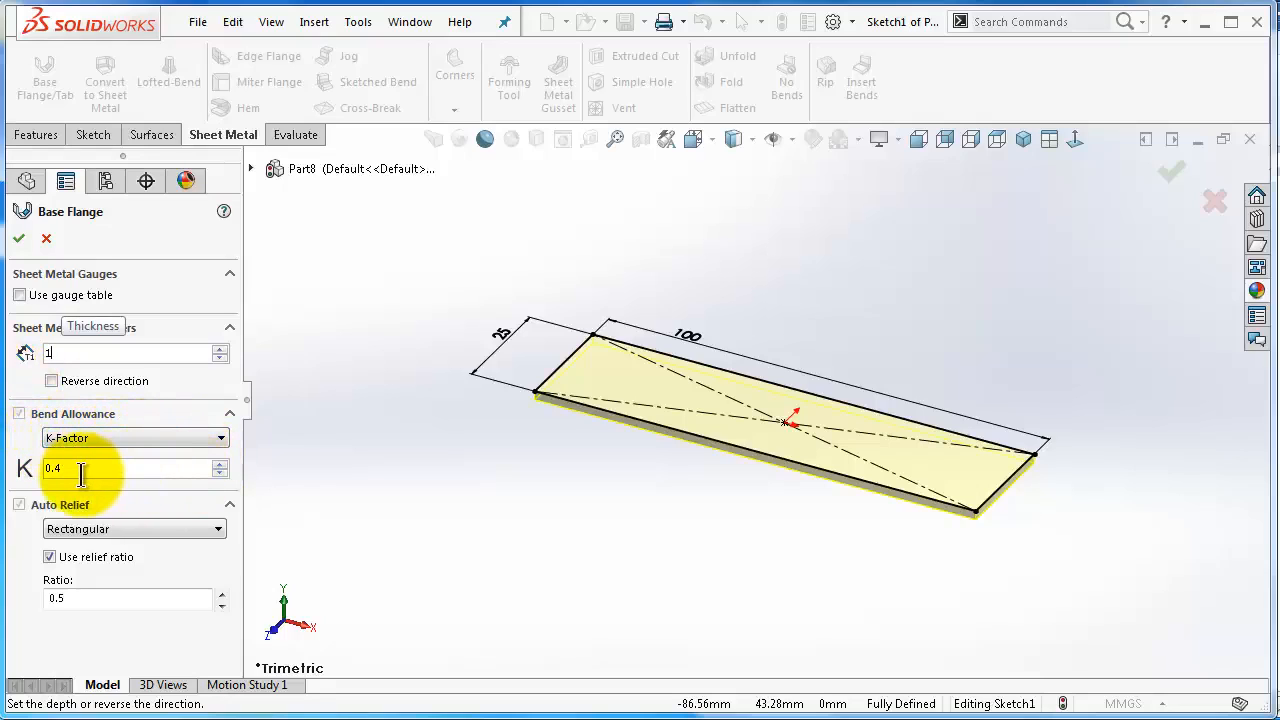
left_click(64, 472)
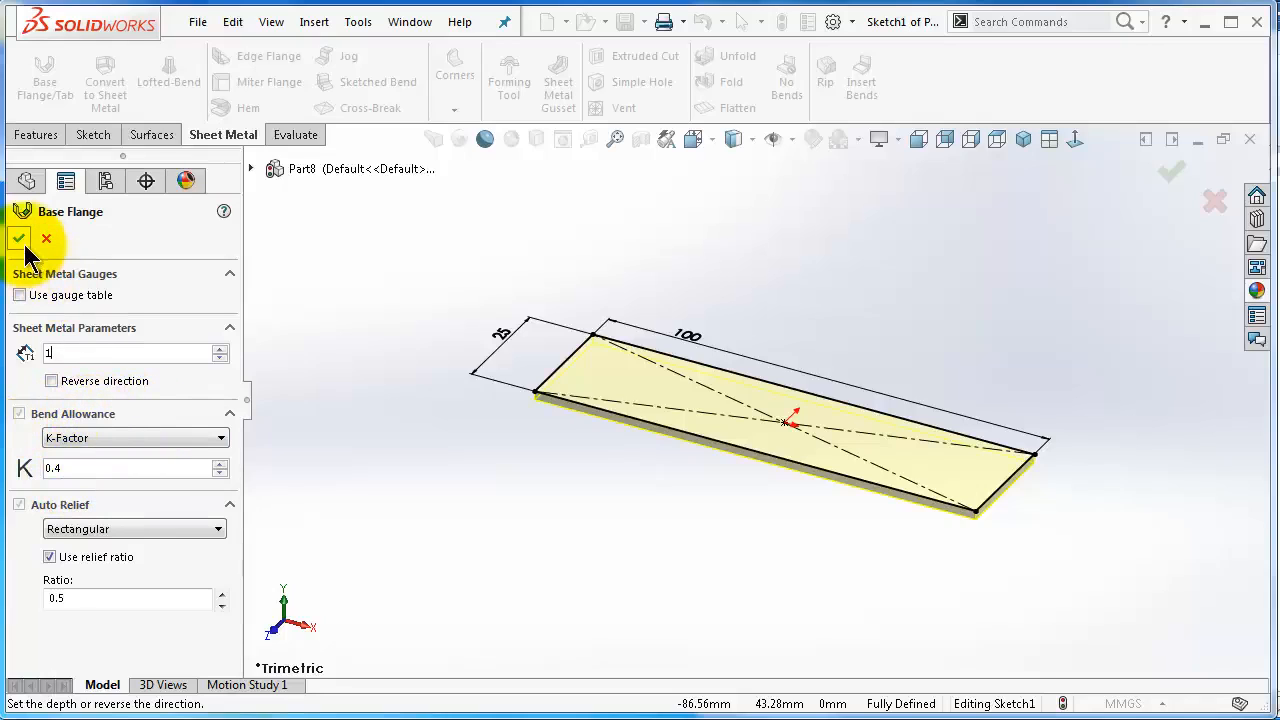
Step: Preview the base flange with its thickness direction reversed, restore the original direction and accept the flange
middle_click_drag(677, 480, 757, 426)
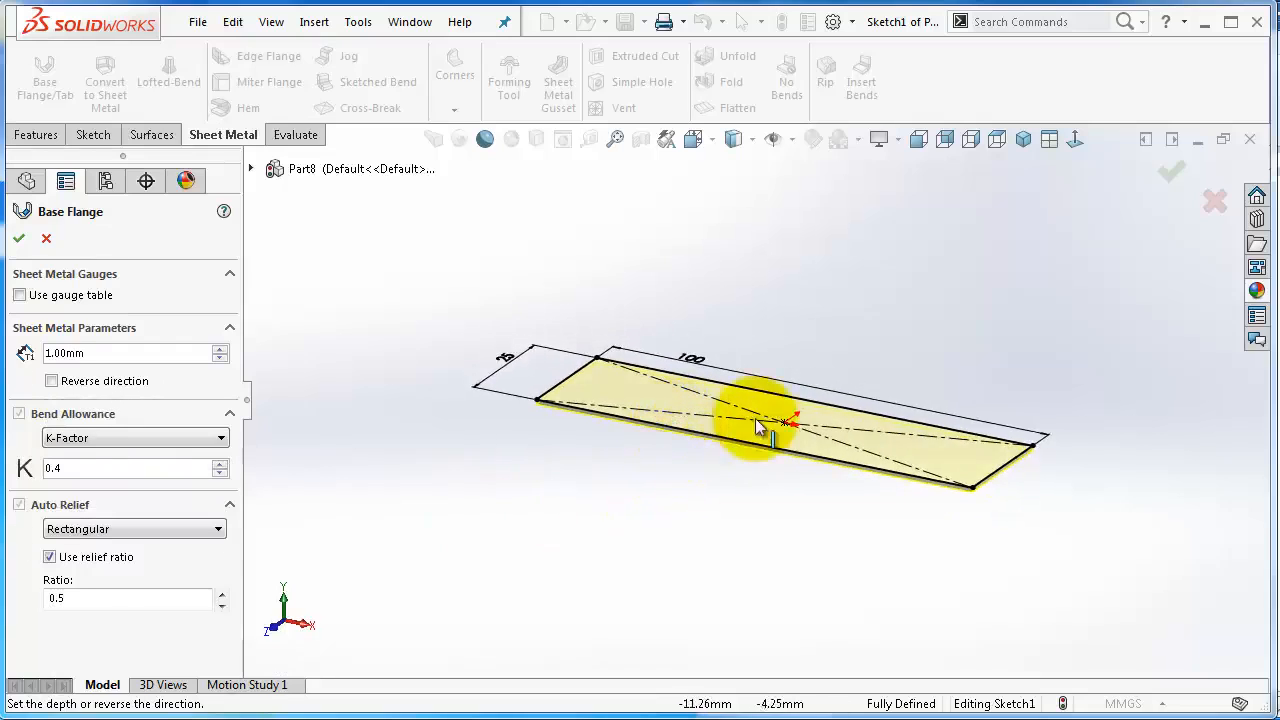
scroll(805, 423, "down", 3)
left_click(52, 381)
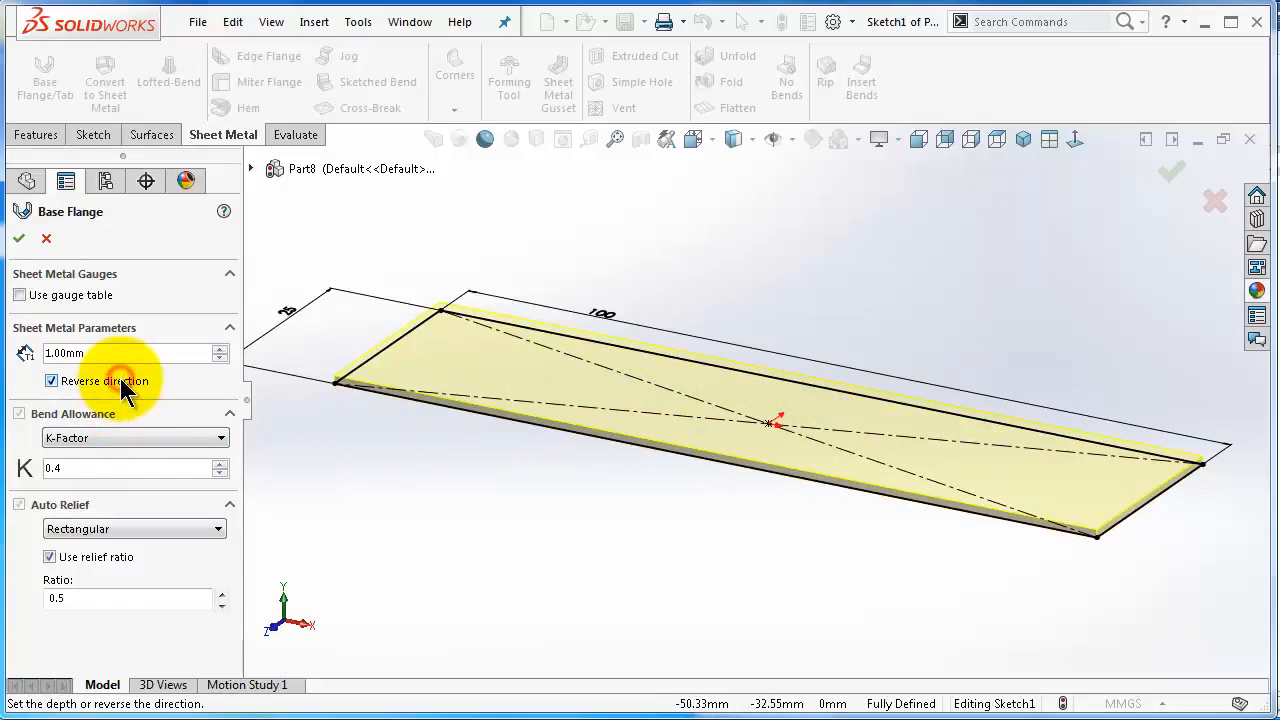
scroll(820, 449, "down", 4)
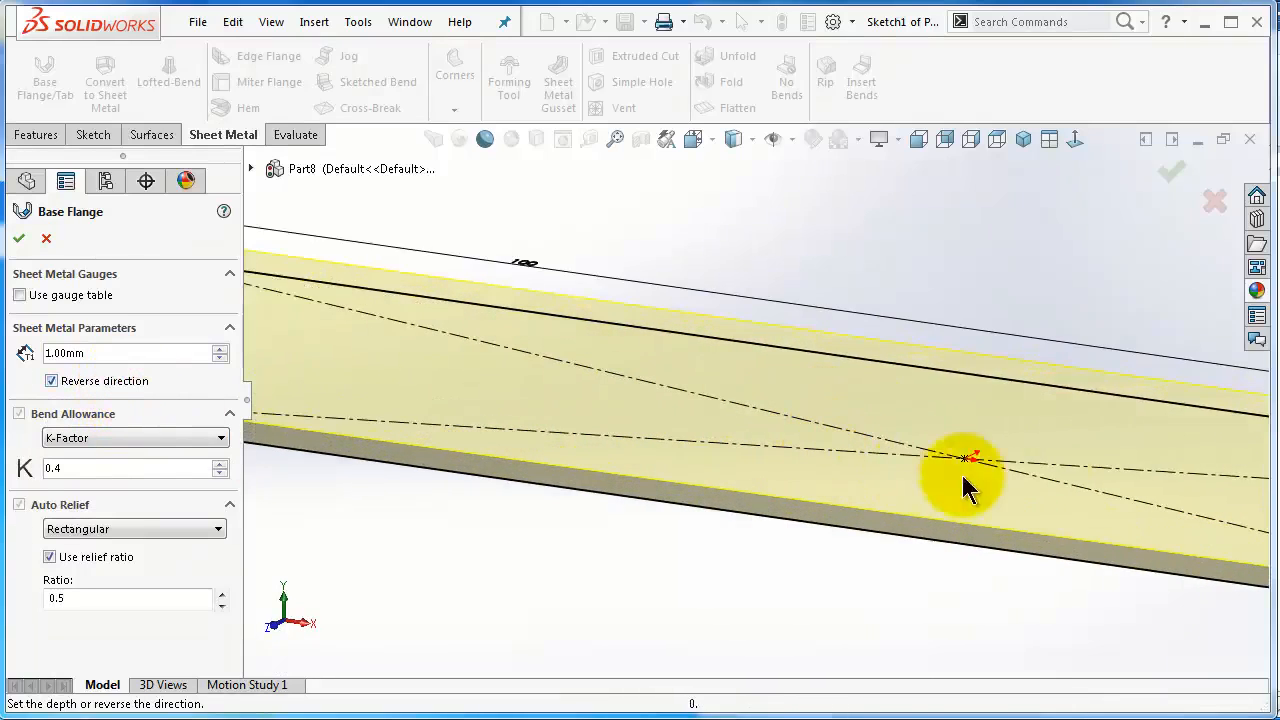
left_click(79, 390)
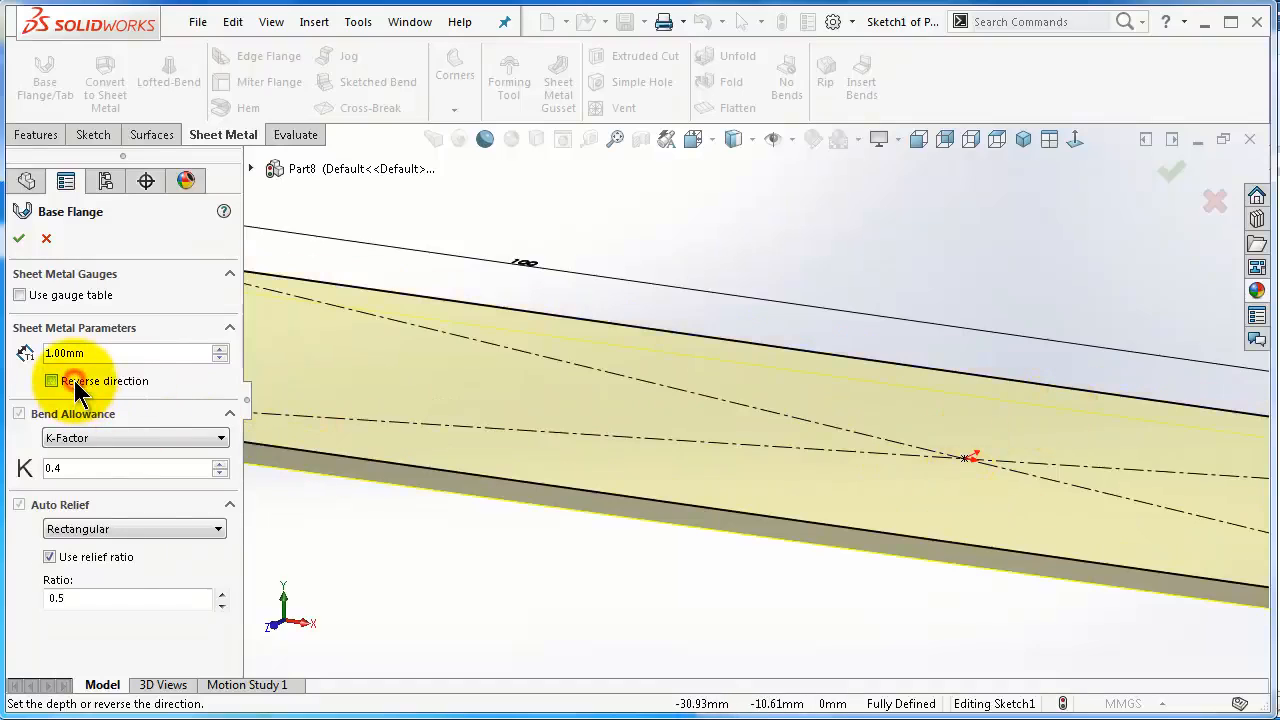
left_click(18, 238)
left_click(866, 261)
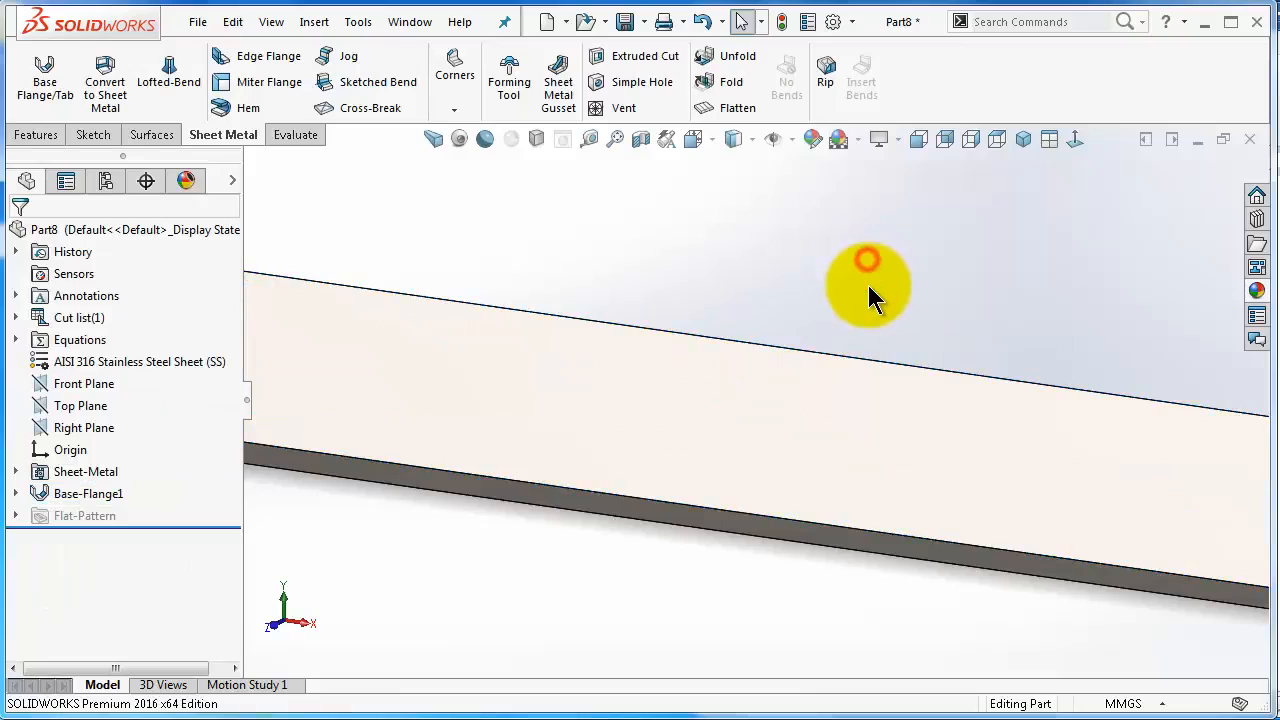
Step: Choose the polished steel appearance from the Steel metals for the part
scroll(870, 287, "up", 4)
left_click(1257, 289)
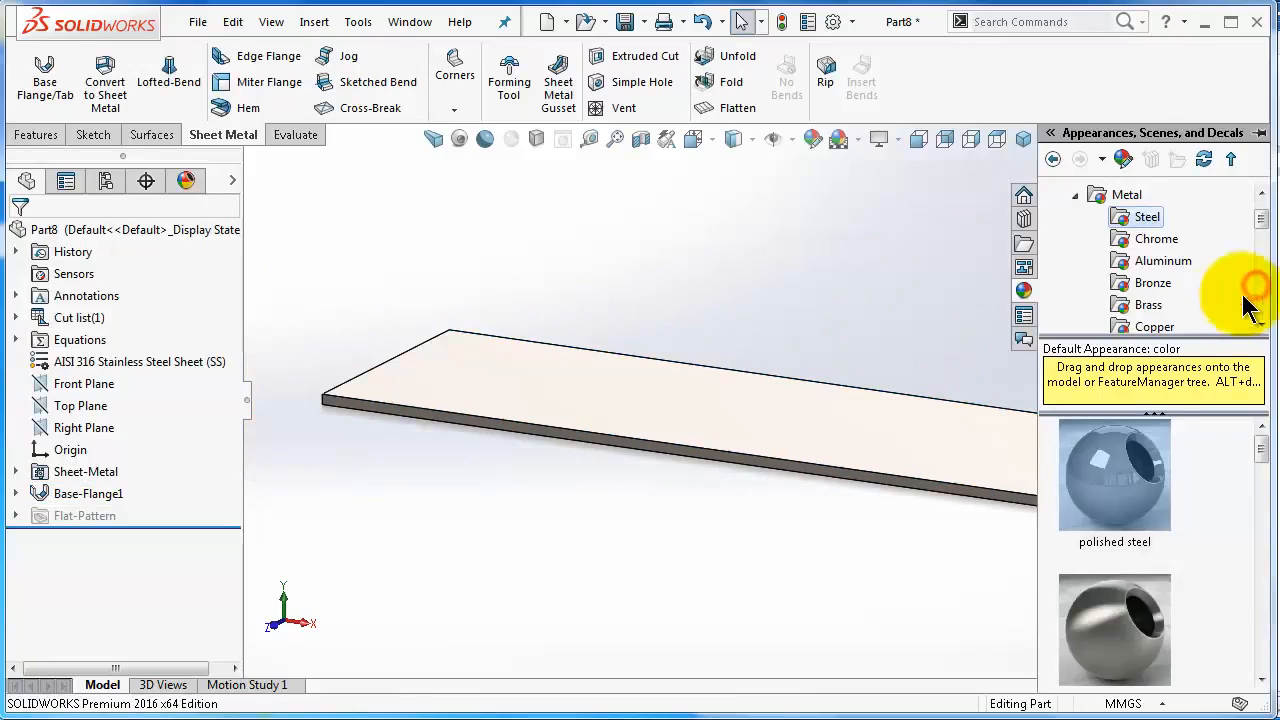
left_click(1125, 472)
left_click(818, 330)
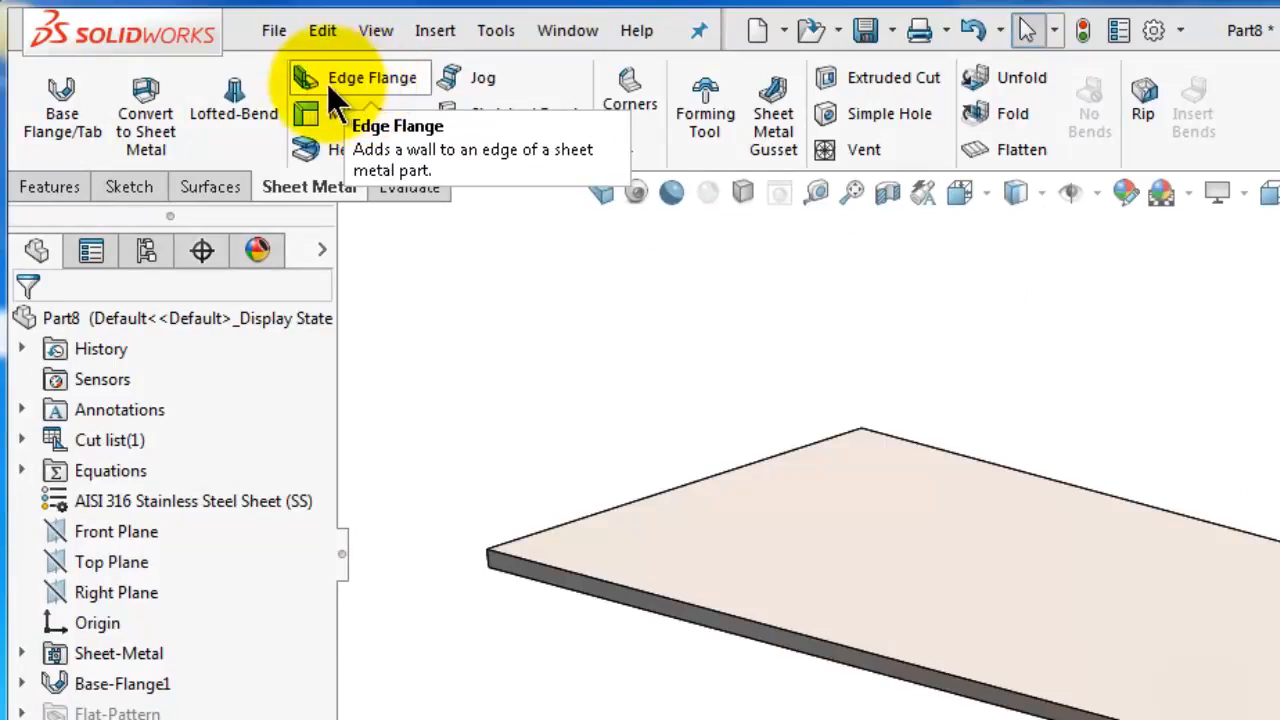
Step: Add a 90-degree edge flange 16 mm long, upward from the plate's long front top edge, using the default bend radius
left_click(392, 78)
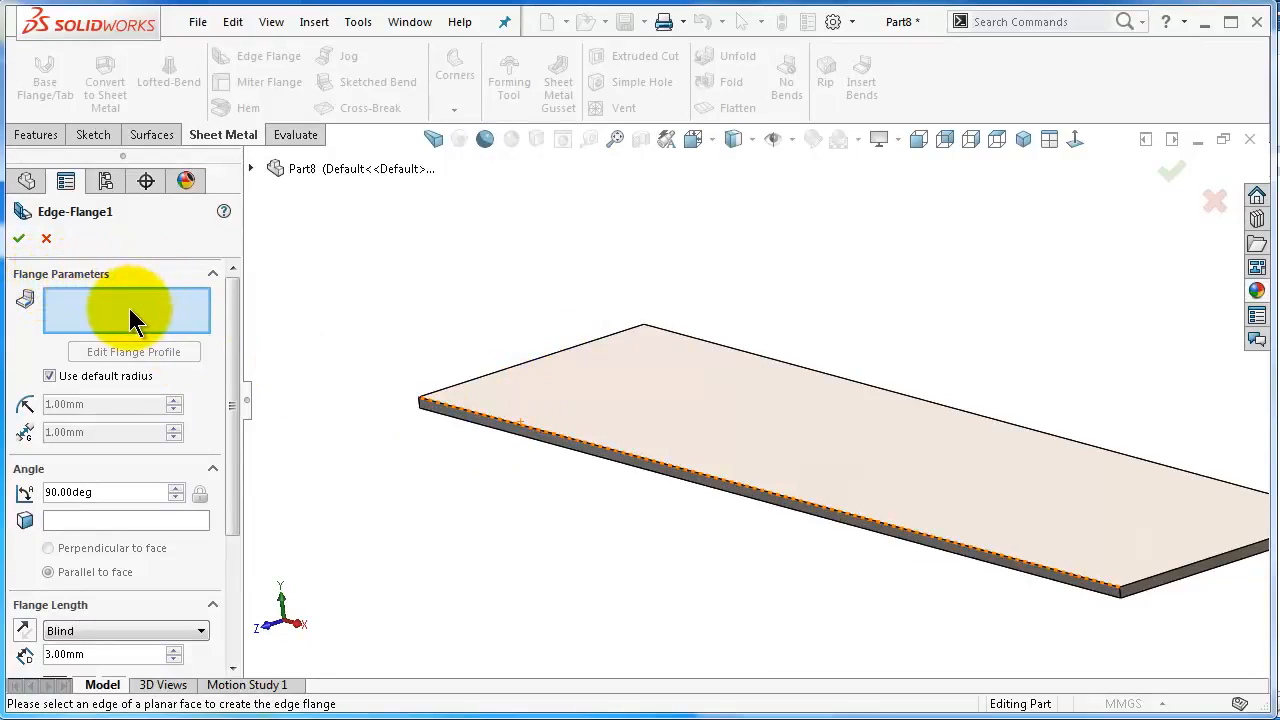
scroll(751, 449, "down", 3)
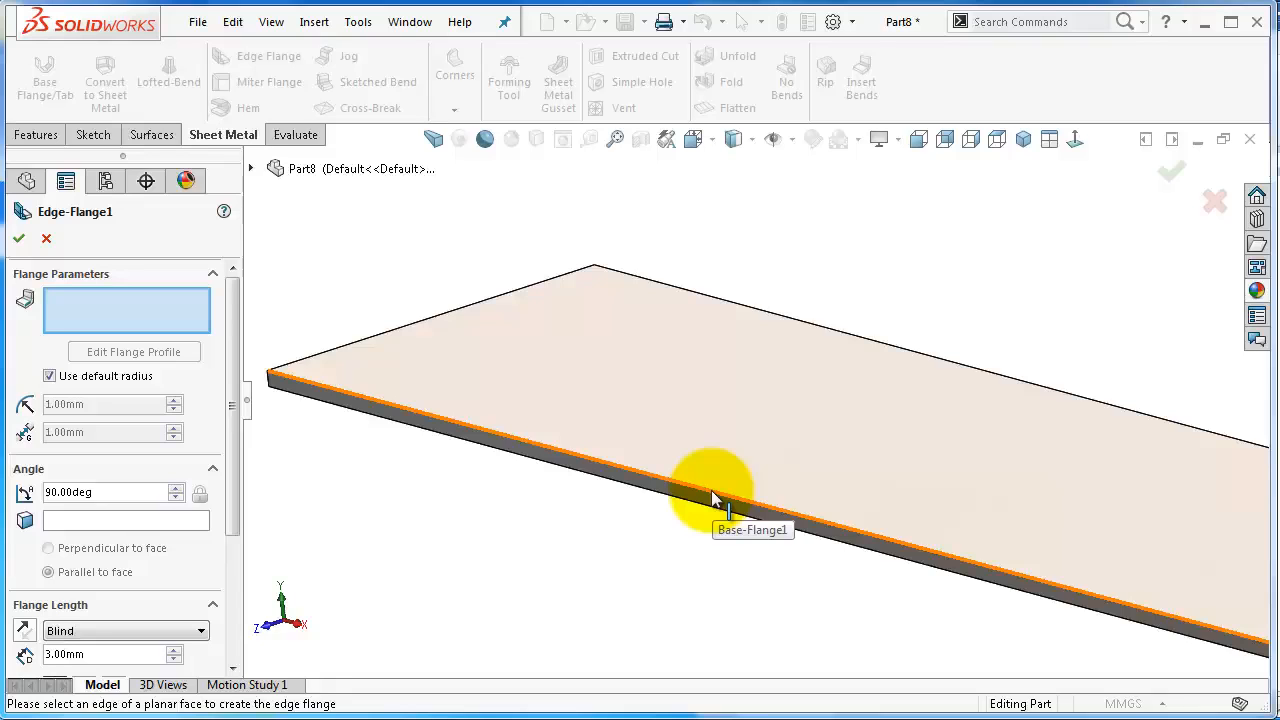
left_click(713, 498)
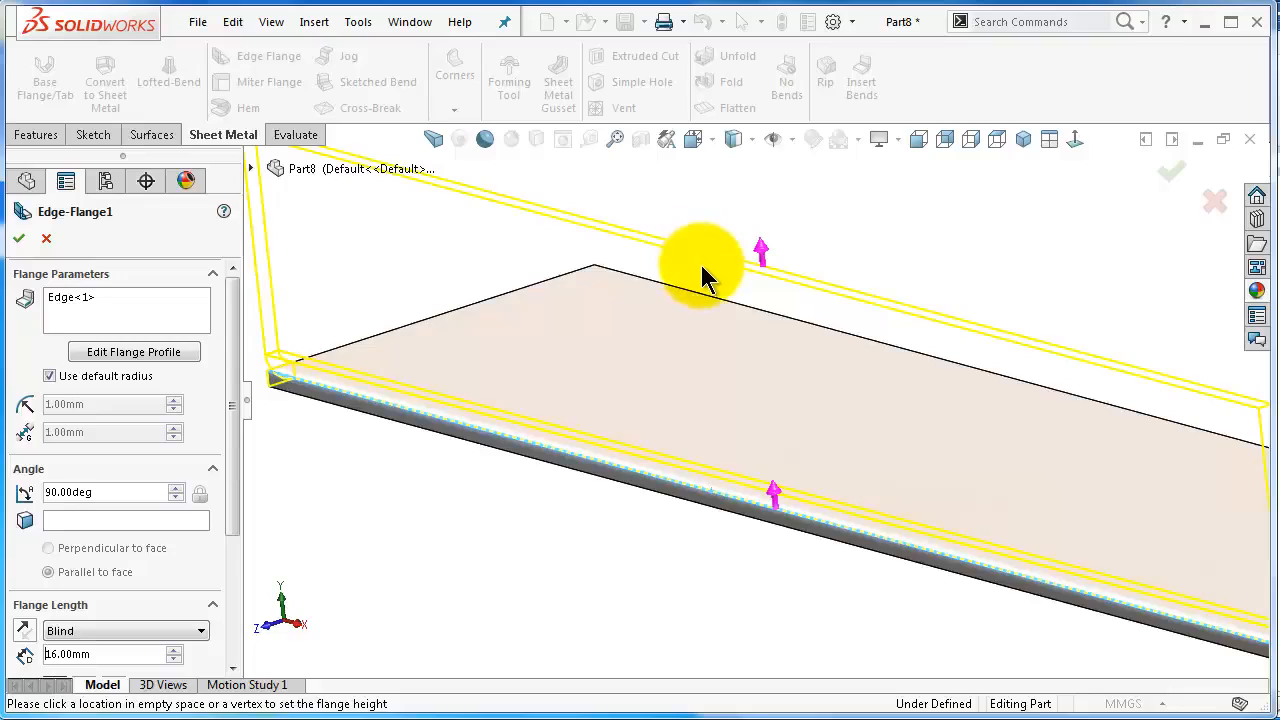
scroll(703, 268, "up", 2)
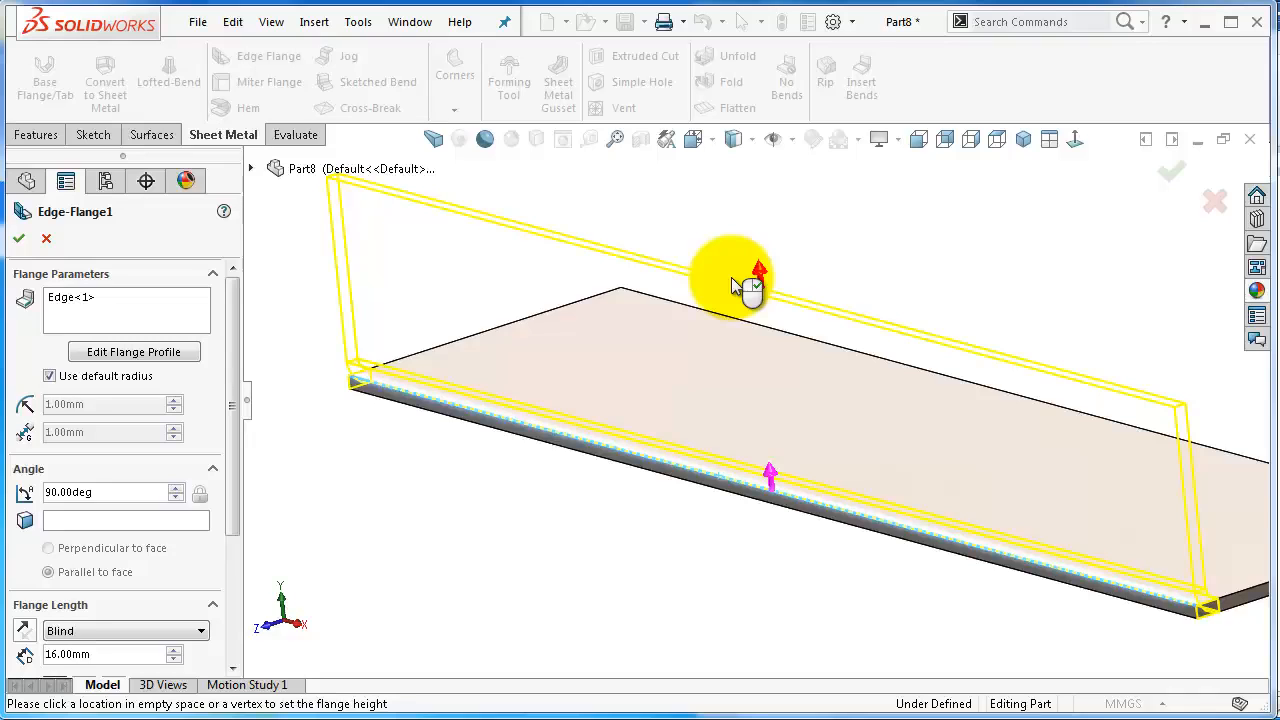
left_click(733, 282)
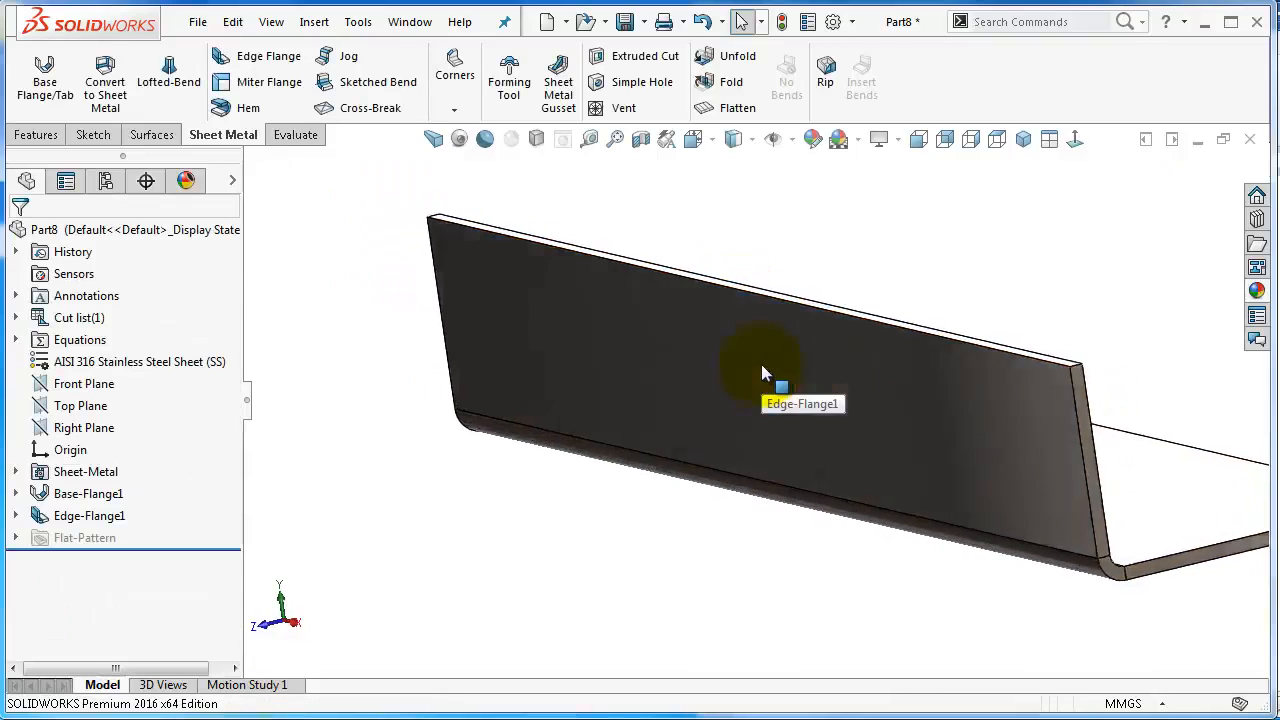
middle_click_drag(761, 364, 944, 383)
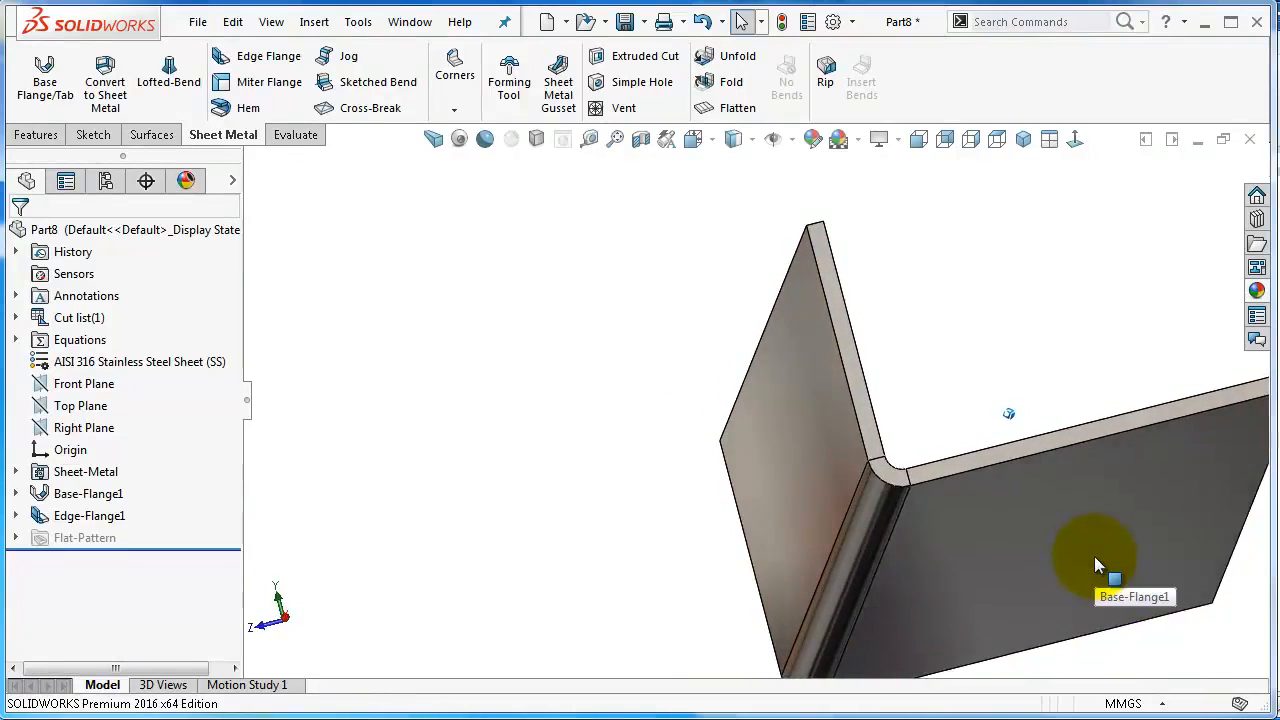
middle_click_drag(1094, 565, 1081, 517)
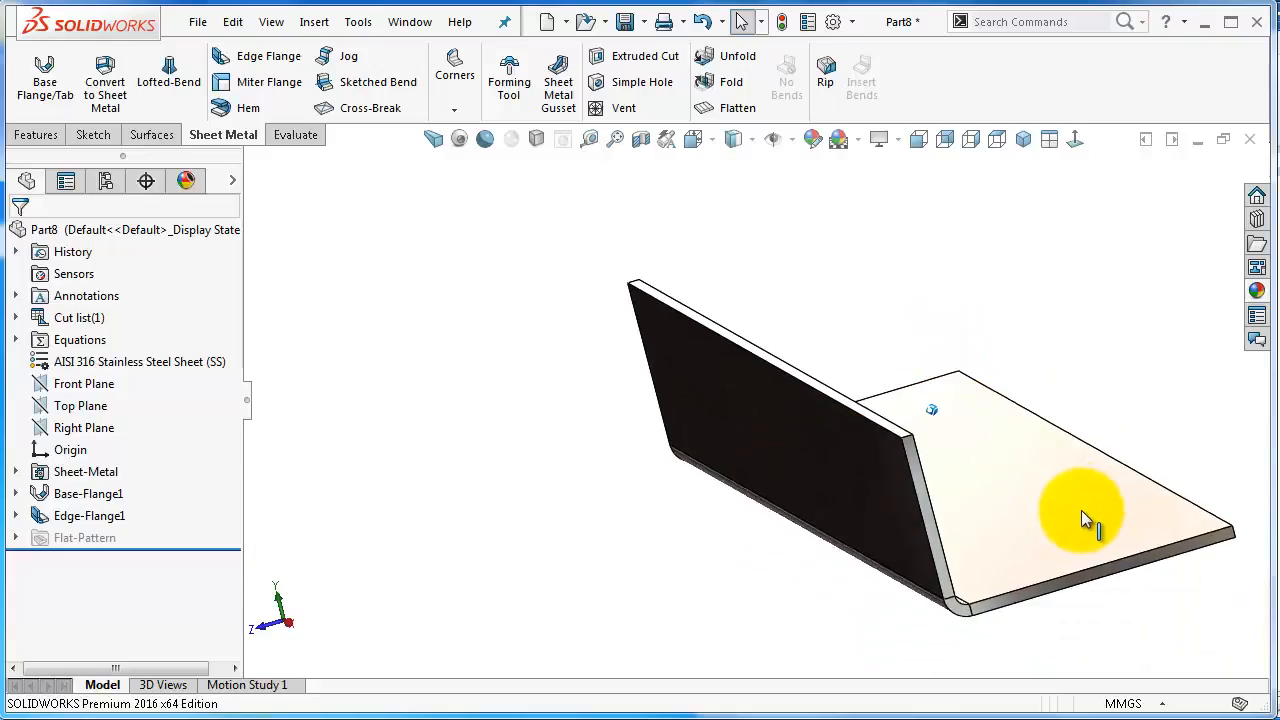
key("ctrl+shift+z")
middle_click_drag(966, 413, 1092, 575)
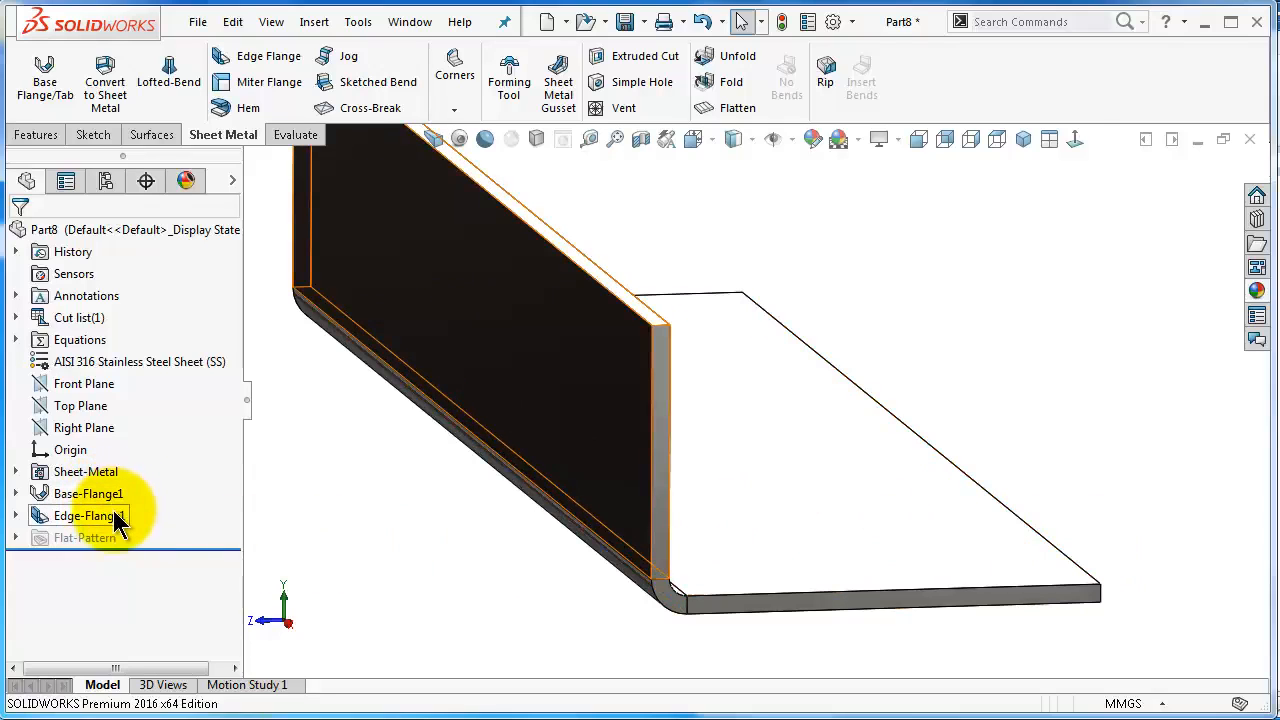
scroll(893, 463, "up", 3)
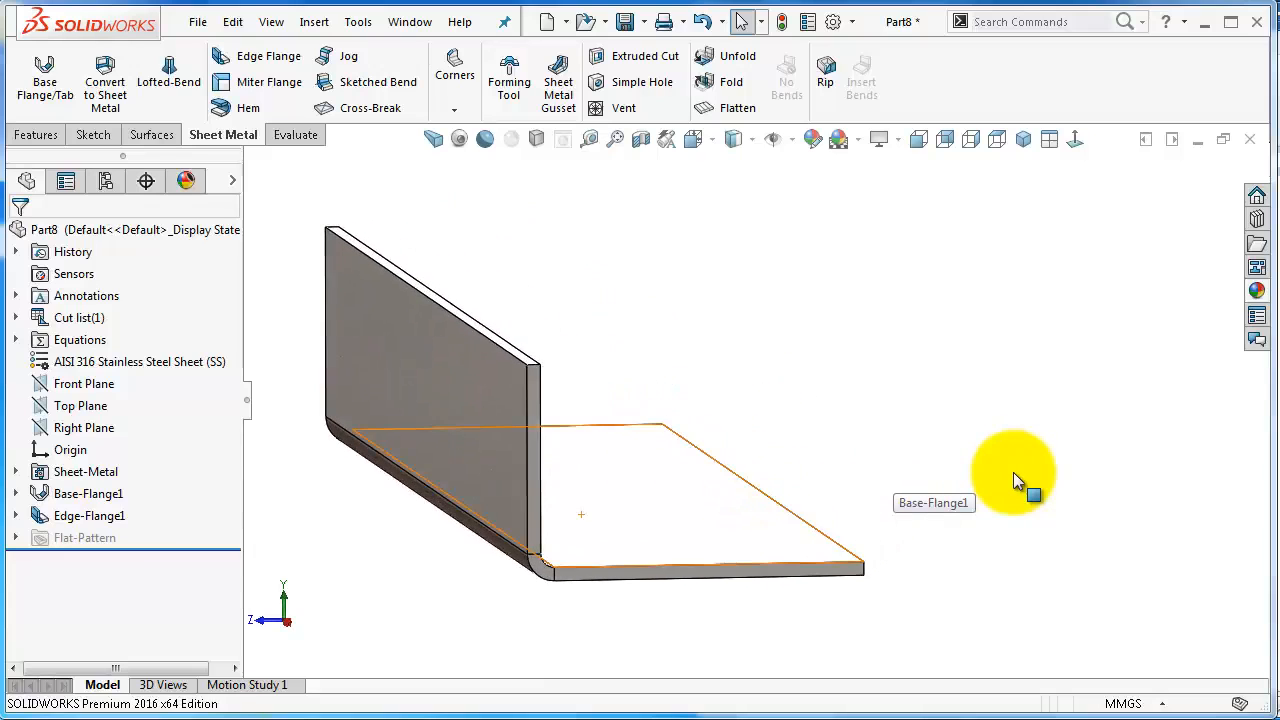
Step: Sketch an open L profile on the Right Plane beside the part: a vertical line about 16 mm and a horizontal base about 14 mm, level with the origin
left_click(84, 428)
left_click(88, 396)
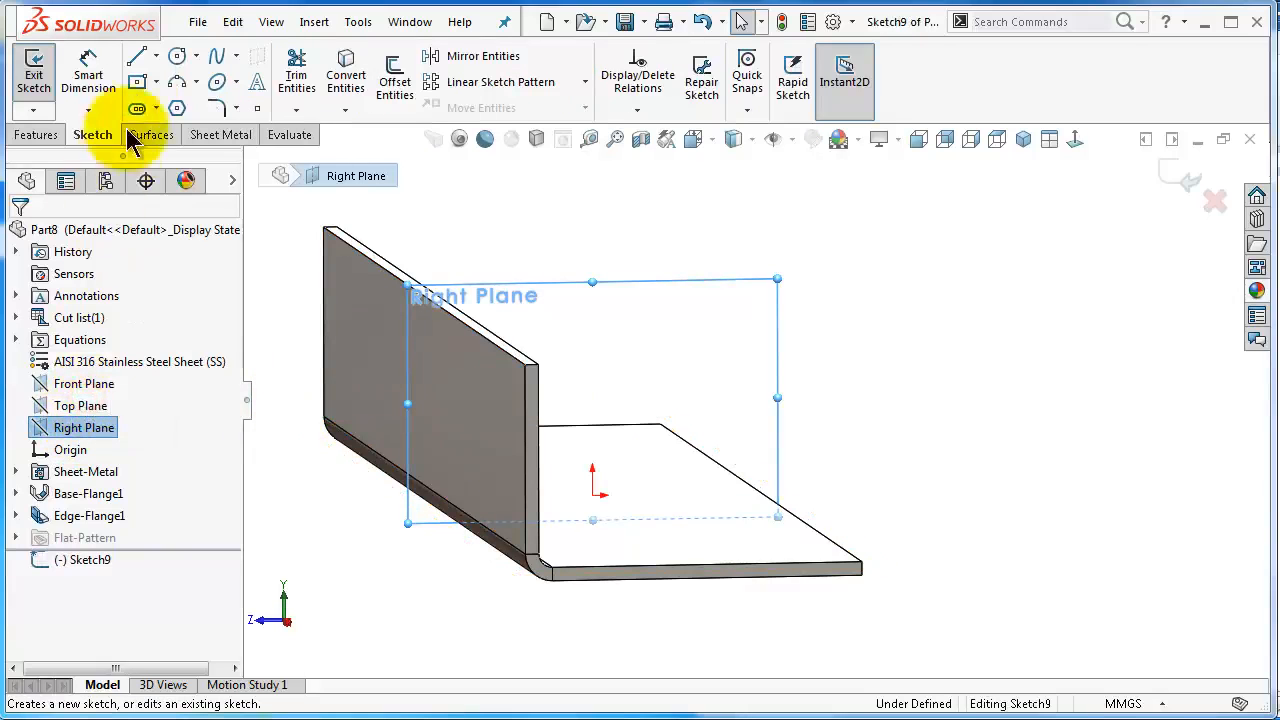
left_click(1079, 139)
left_click(134, 59)
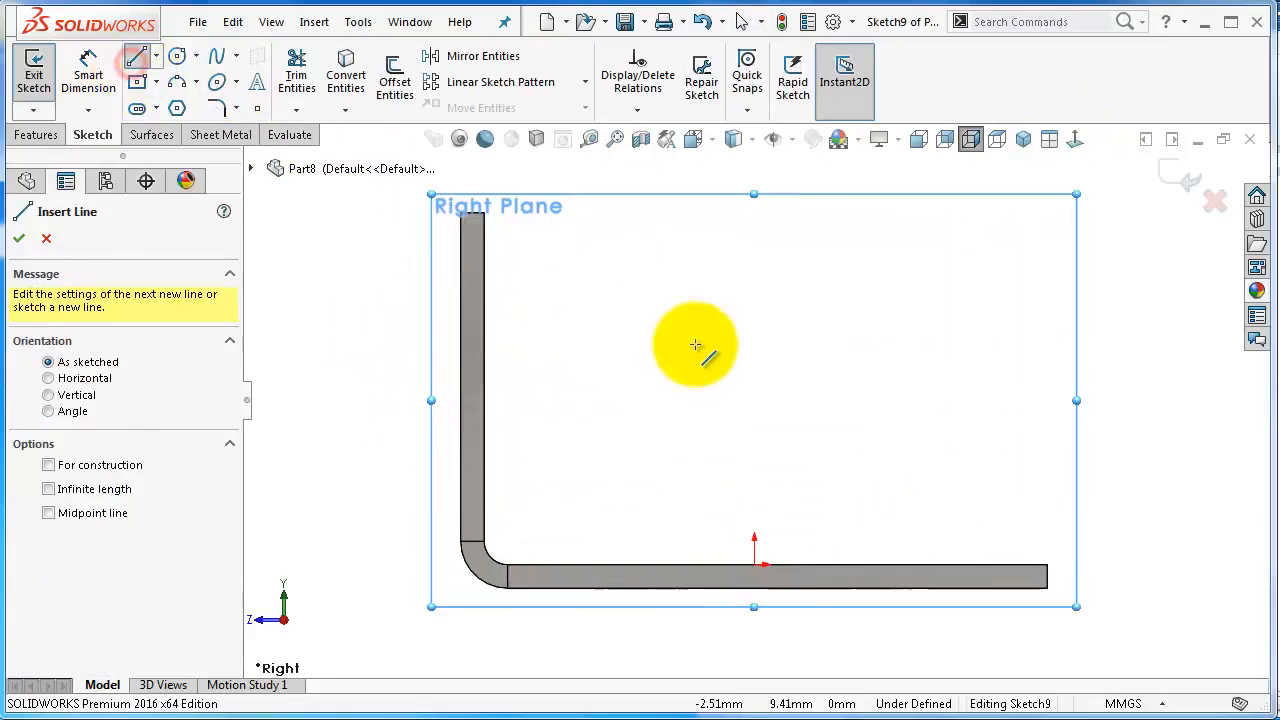
scroll(726, 350, "up", 4)
scroll(960, 360, "up", 2)
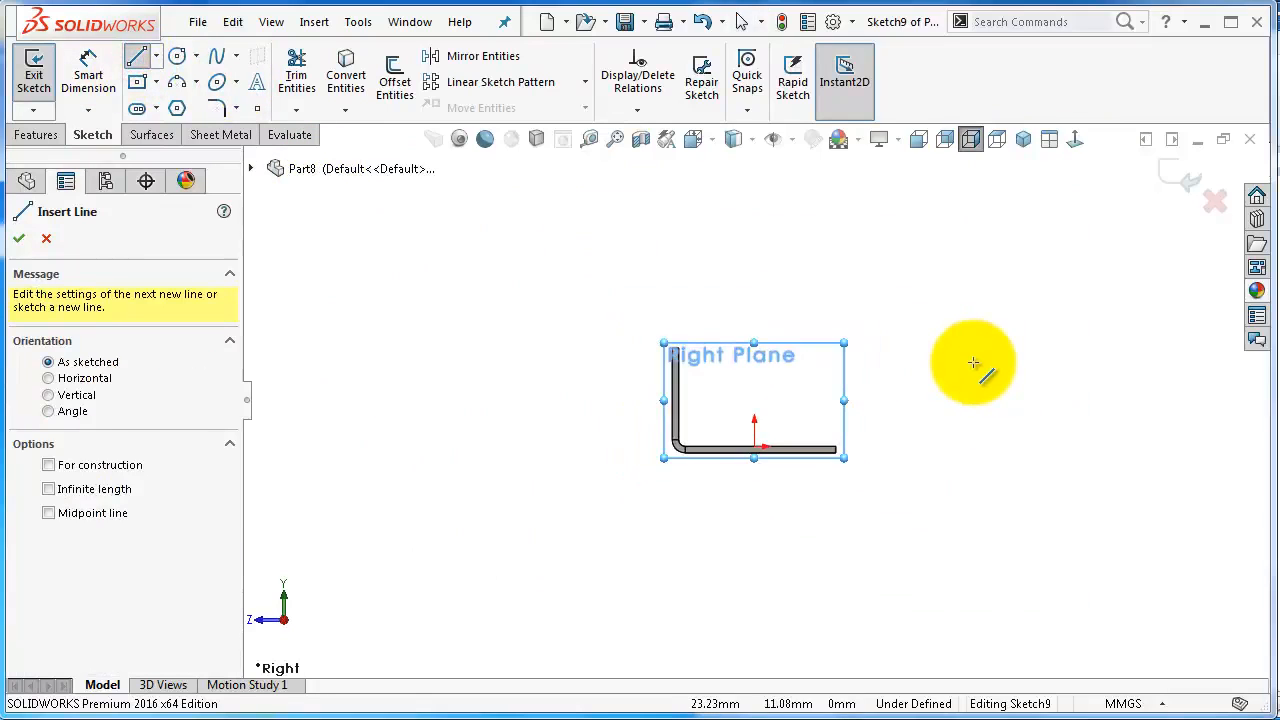
left_click(891, 343)
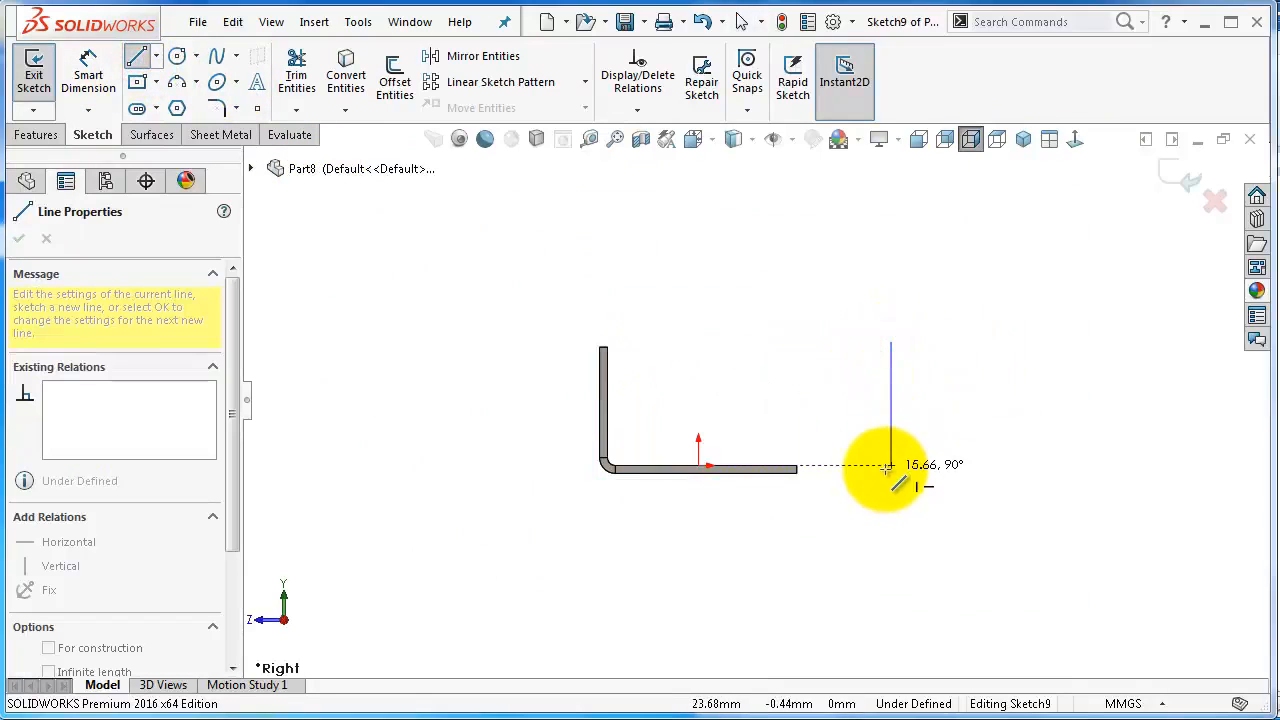
left_click(891, 465)
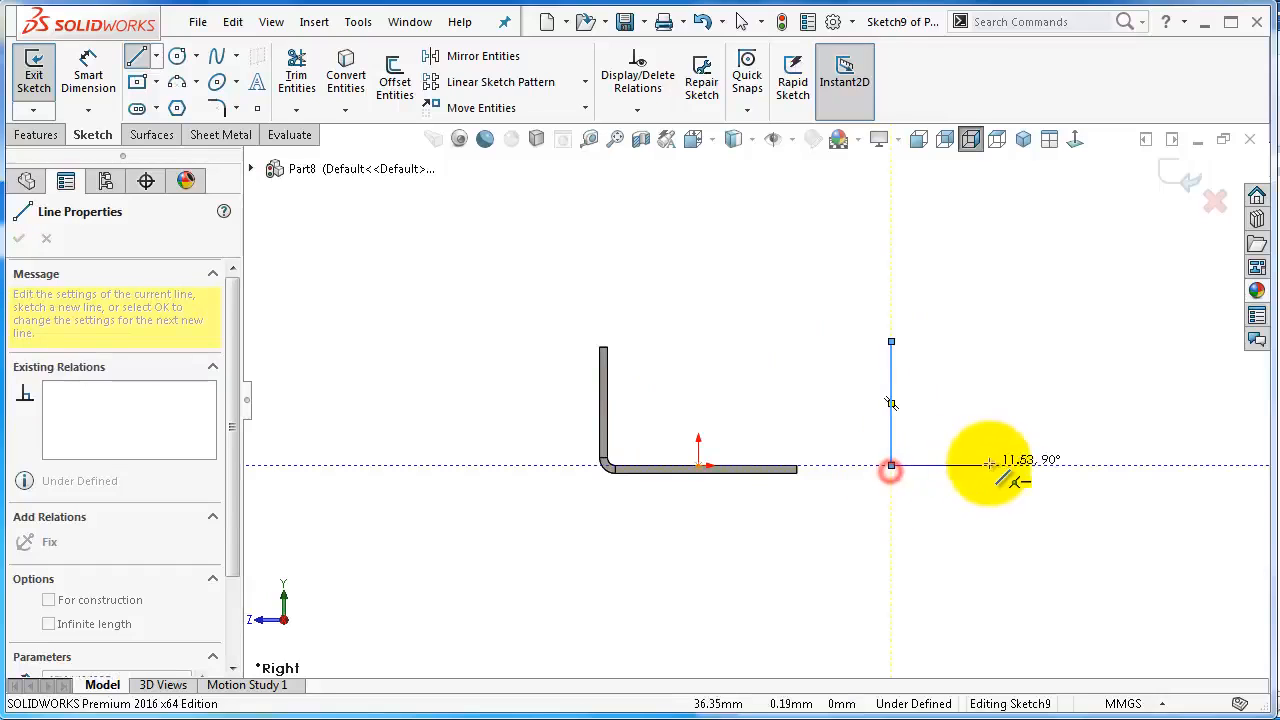
left_click(995, 465)
Step: Dimension the L profile's horizontal line to 25 mm
right_click_drag(997, 485, 1000, 490)
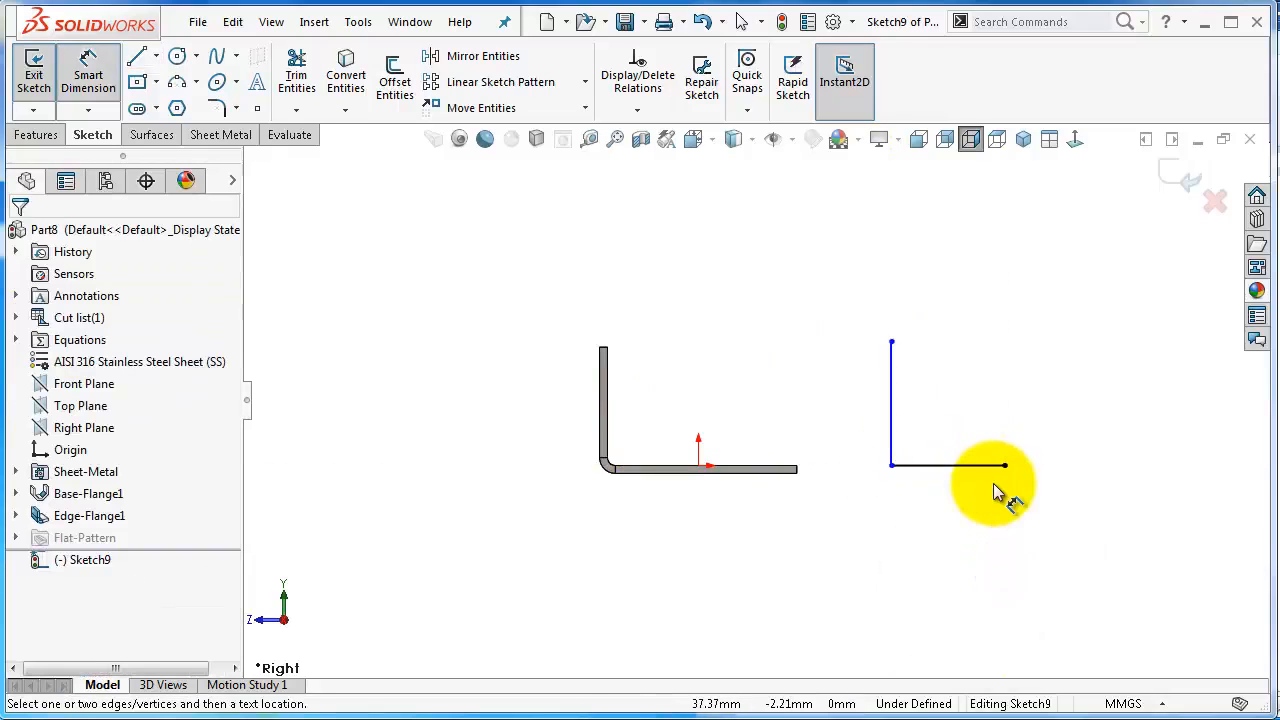
left_click(983, 467)
left_click(995, 545)
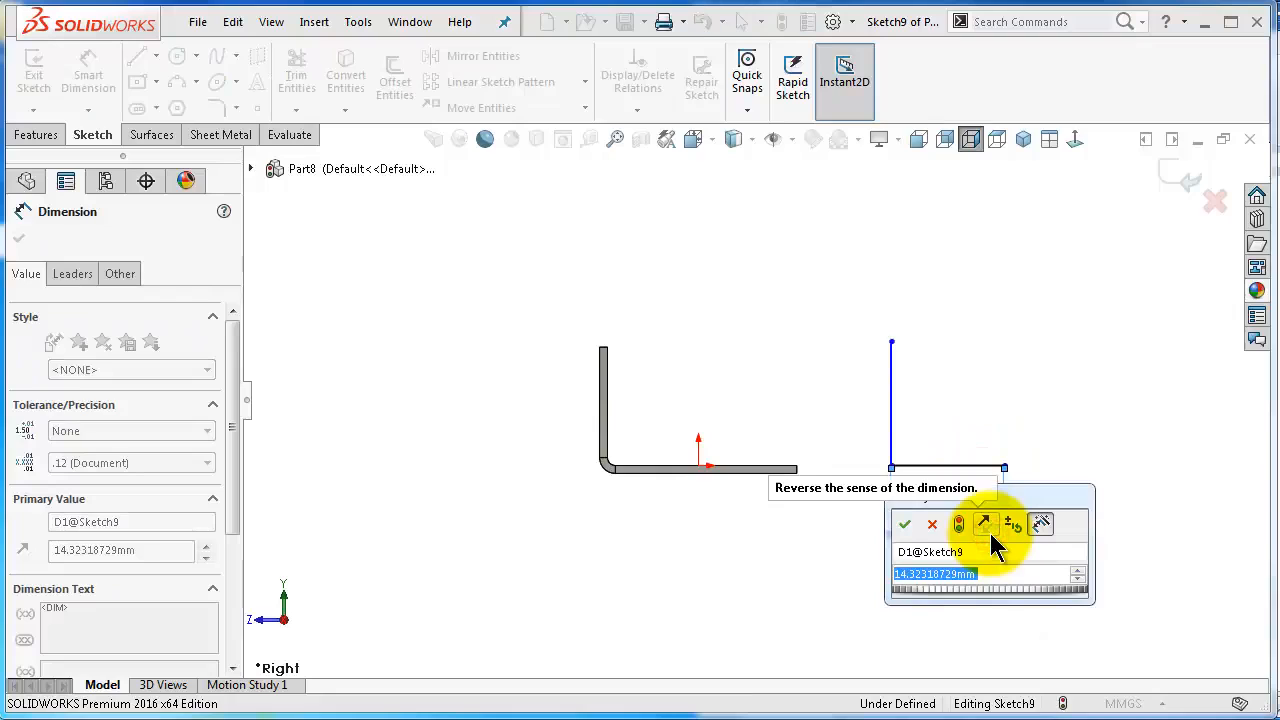
type("25")
key("Return")
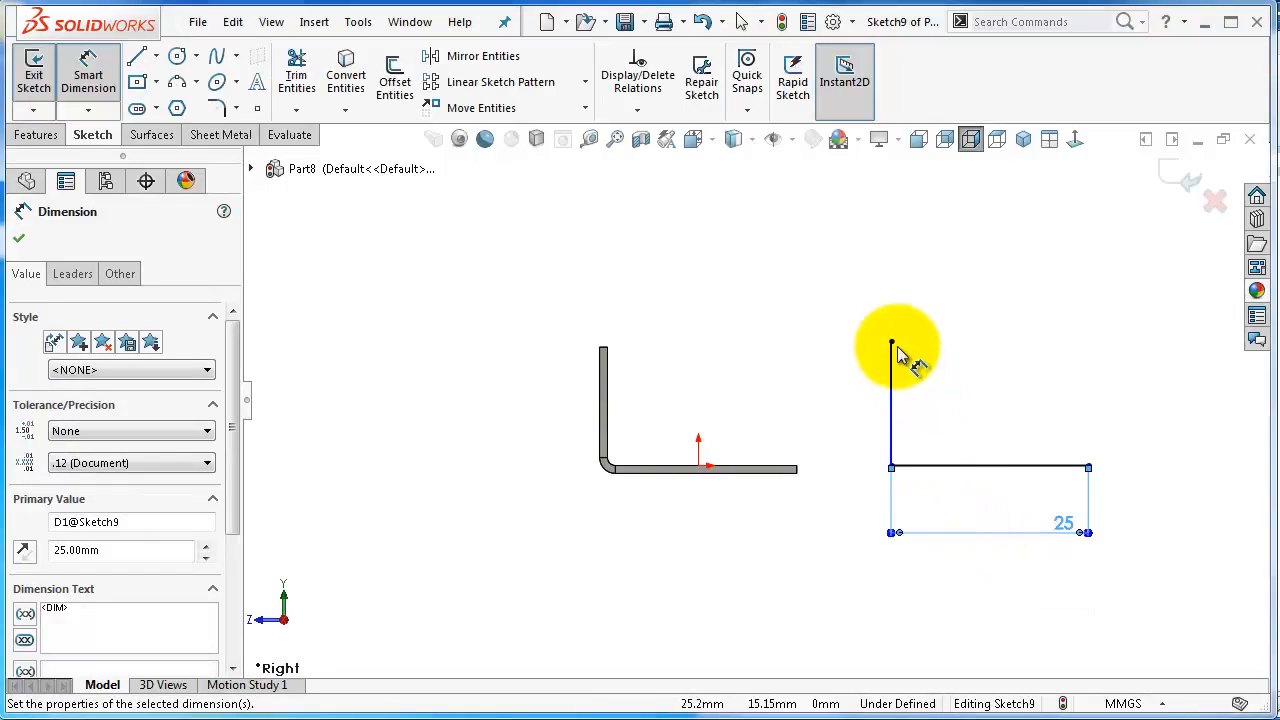
key("Escape")
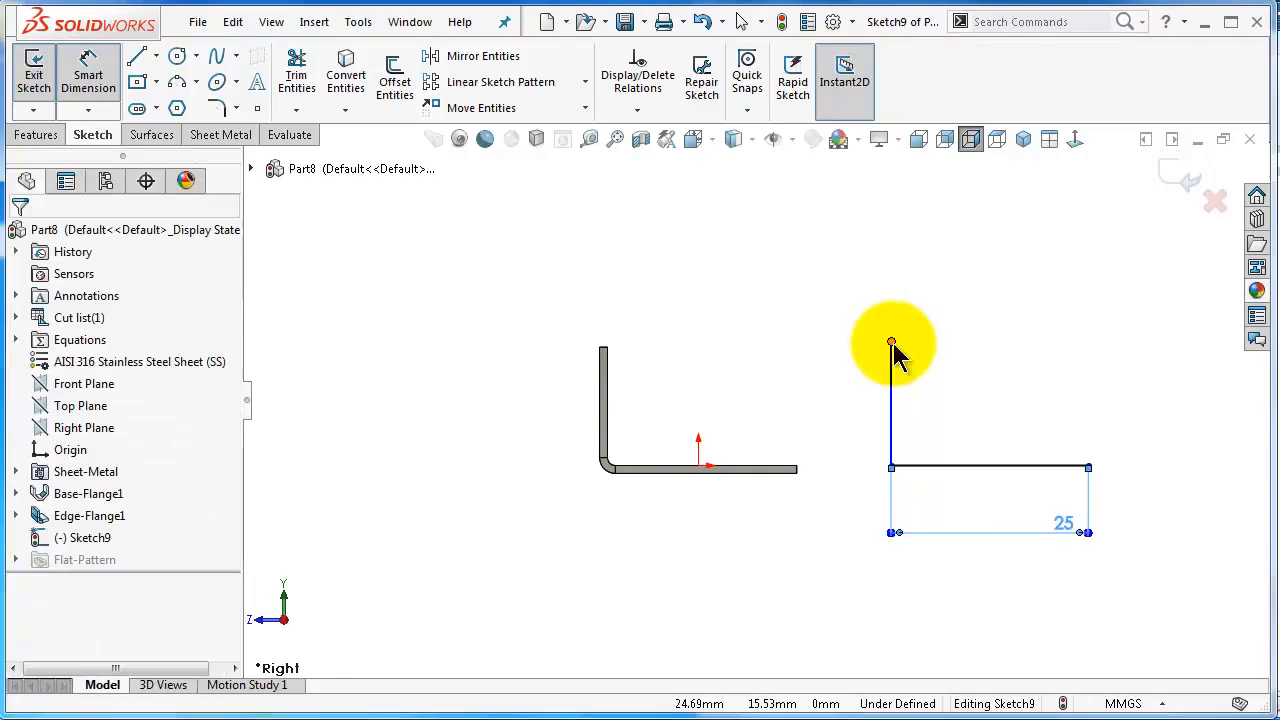
Step: Add a Horizontal relation between the L profile's upper endpoint and the top inner corner of the existing edge flange
left_click(891, 342)
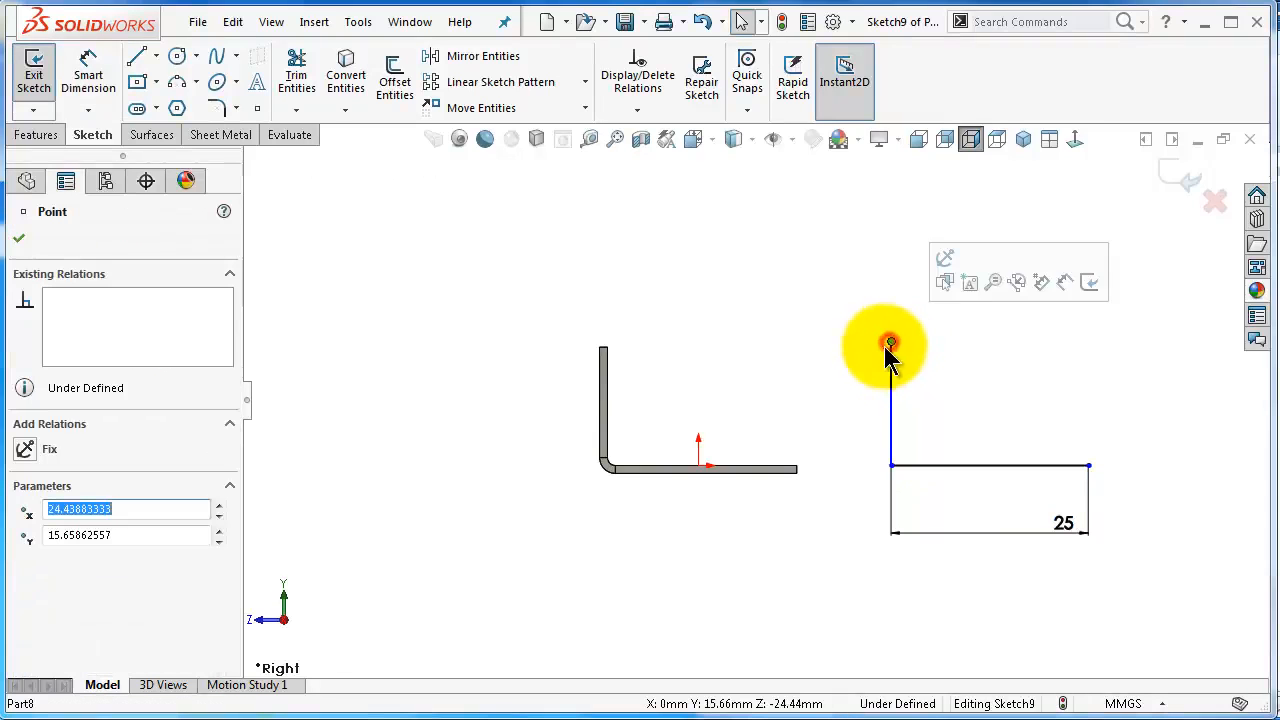
left_click(607, 348, "ctrl")
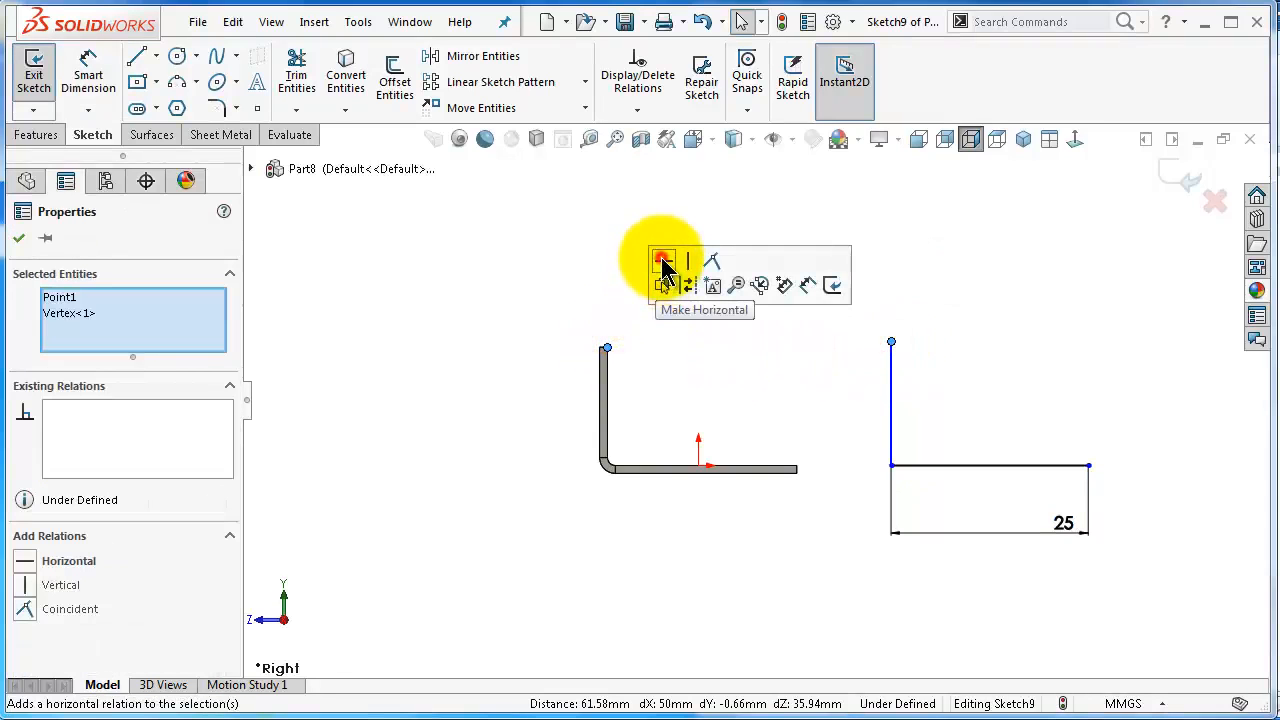
left_click(663, 263)
left_click(1046, 277)
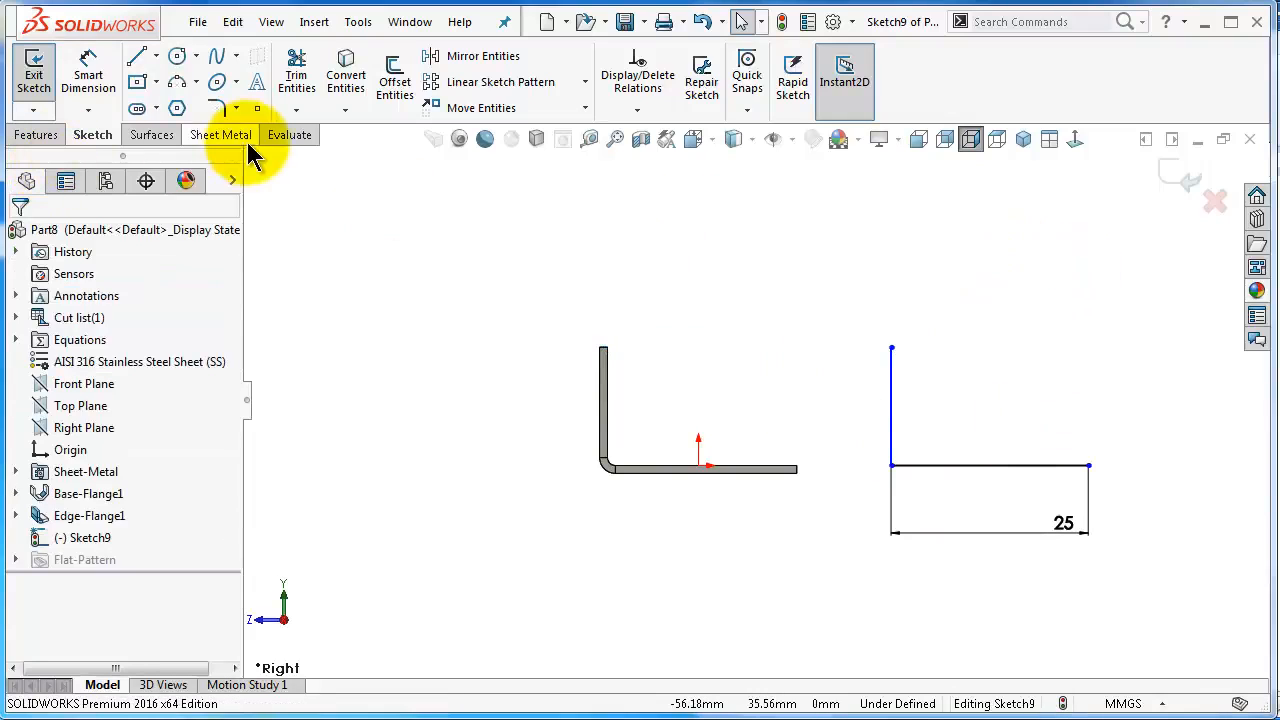
Step: Create a Base Flange from the L profile with a Mid Plane depth of 100 mm, keeping the default sheet metal parameters
left_click(220, 134)
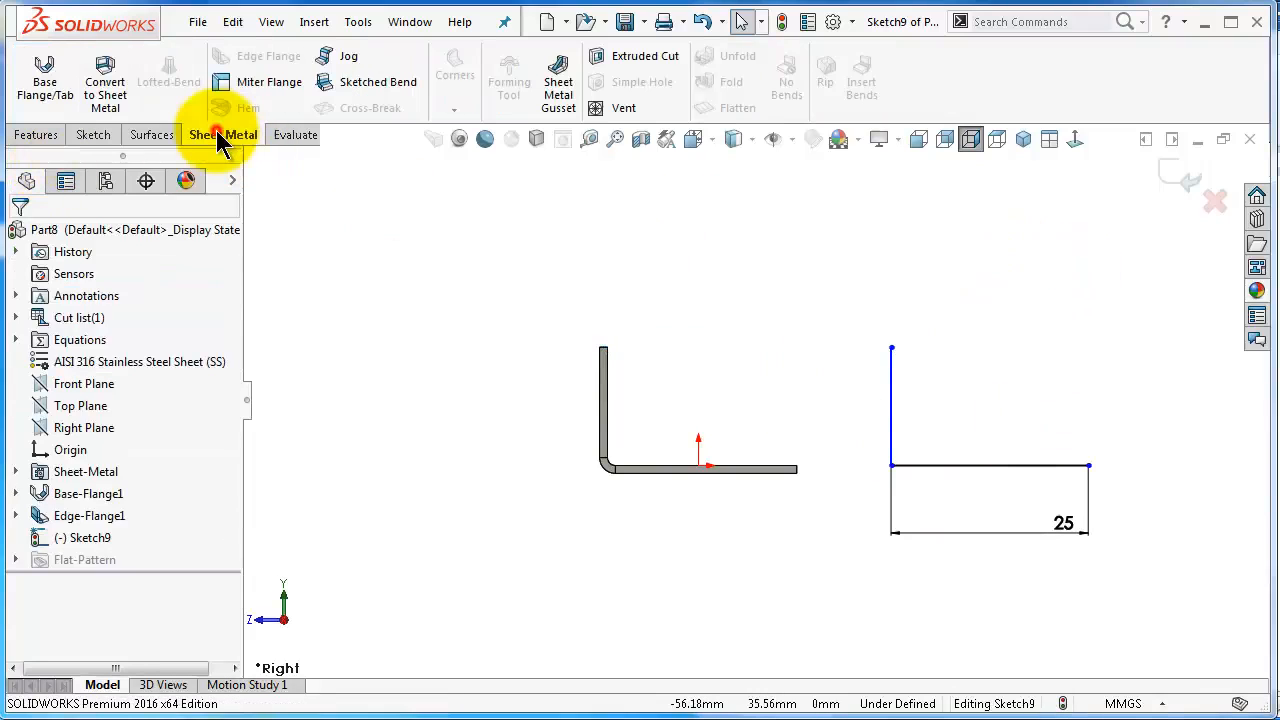
left_click(48, 78)
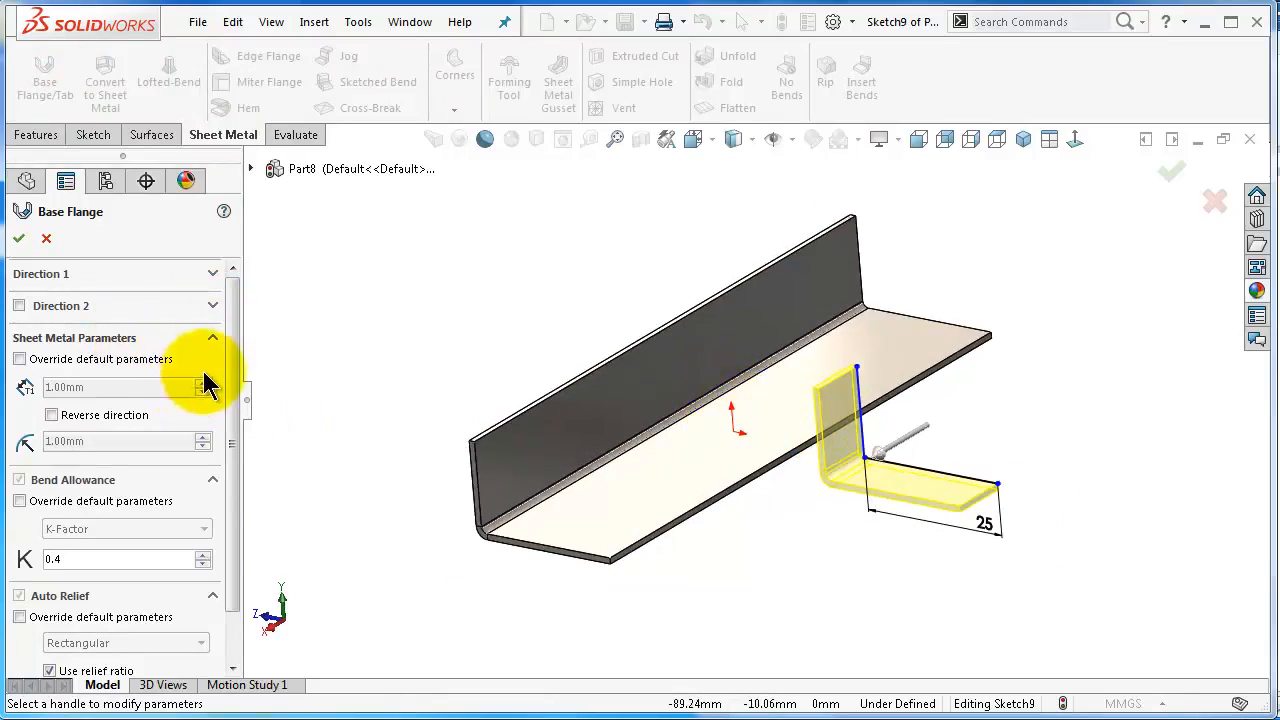
left_click(212, 273)
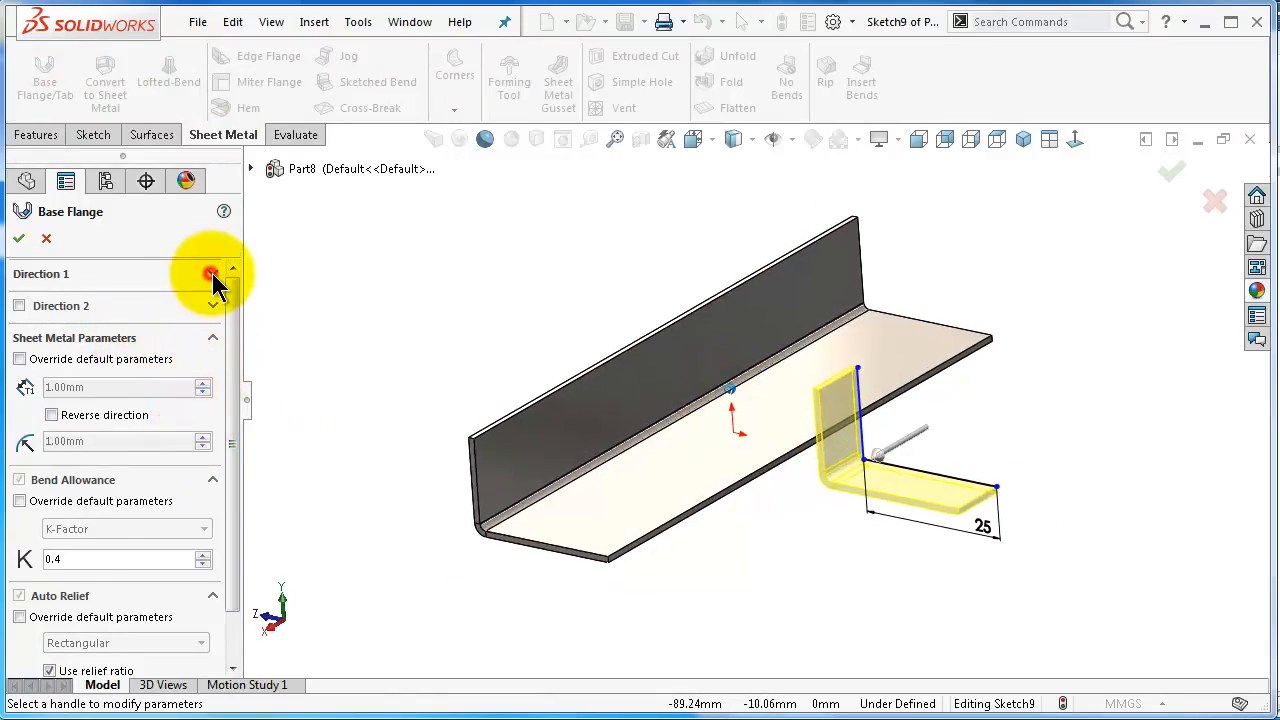
double_click(143, 329)
type("1")
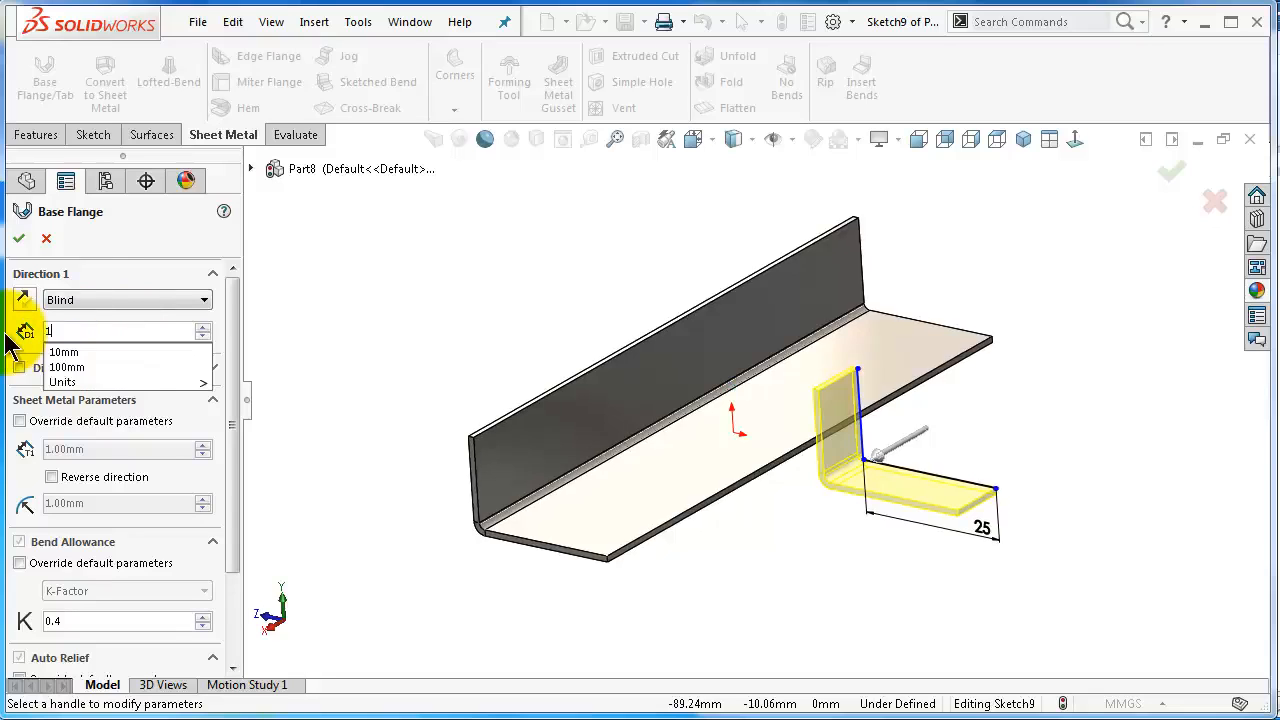
type("00")
key("Return")
left_click(95, 302)
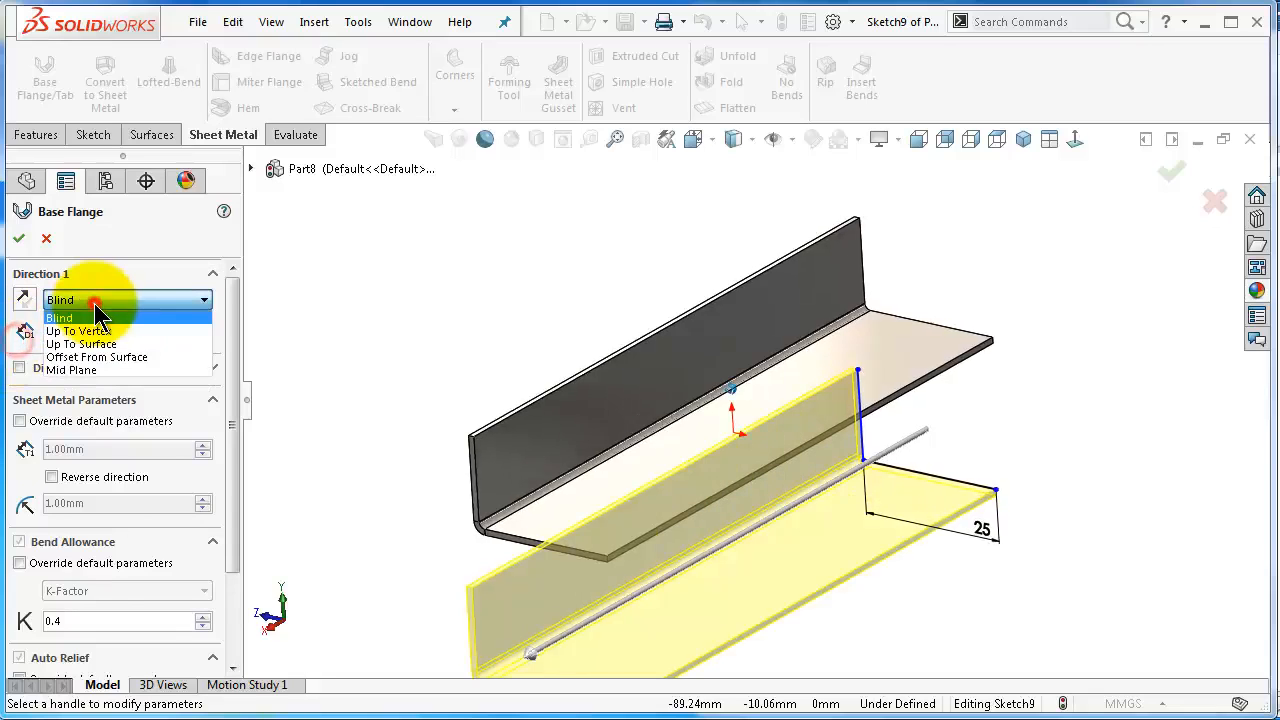
left_click(107, 370)
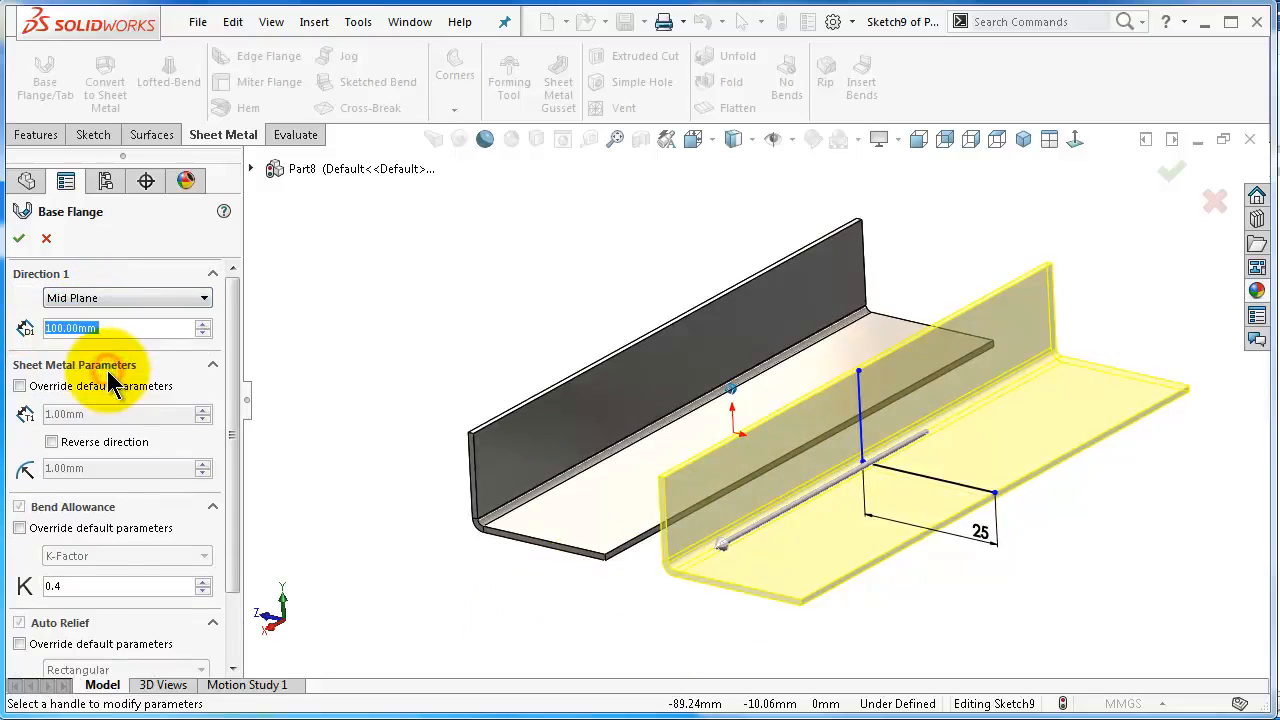
mouse_move(232, 407)
left_mouse_down()
mouse_move(234, 443)
mouse_move(232, 385)
left_mouse_up()
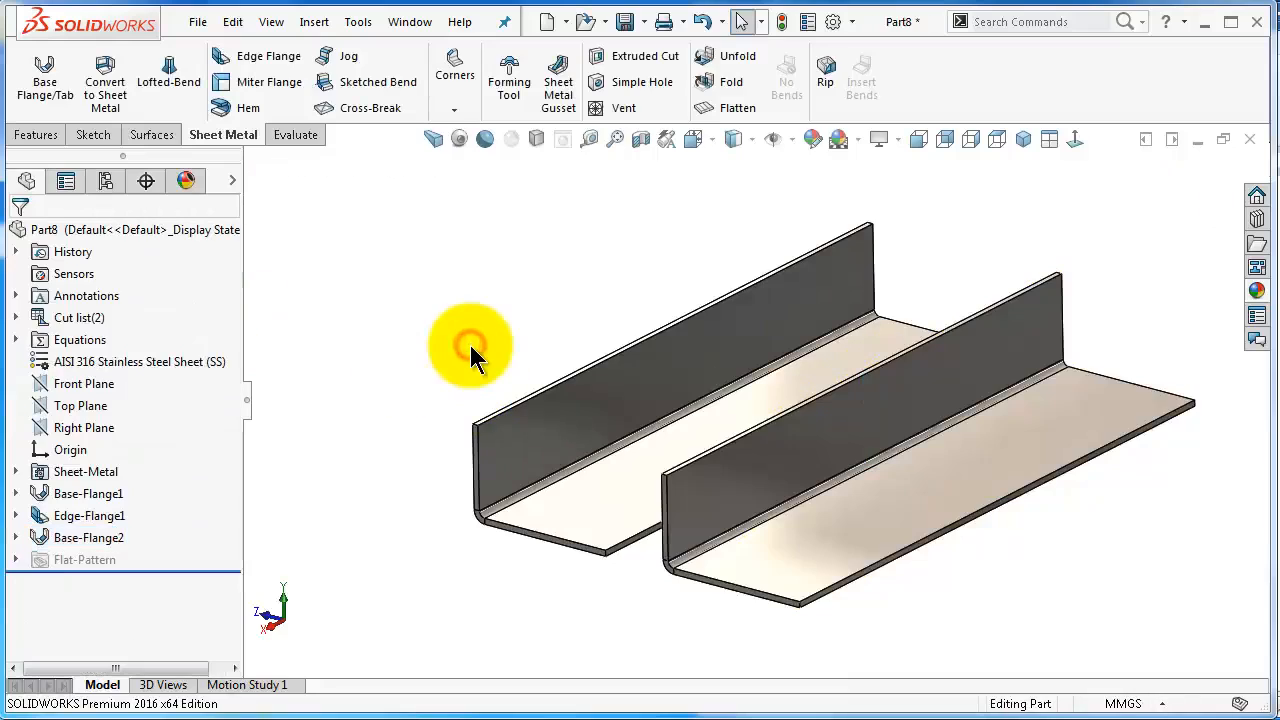
middle_click_drag(785, 452, 883, 572)
scroll(969, 529, "down", 3)
middle_click_drag(1020, 568, 910, 574, "ctrl")
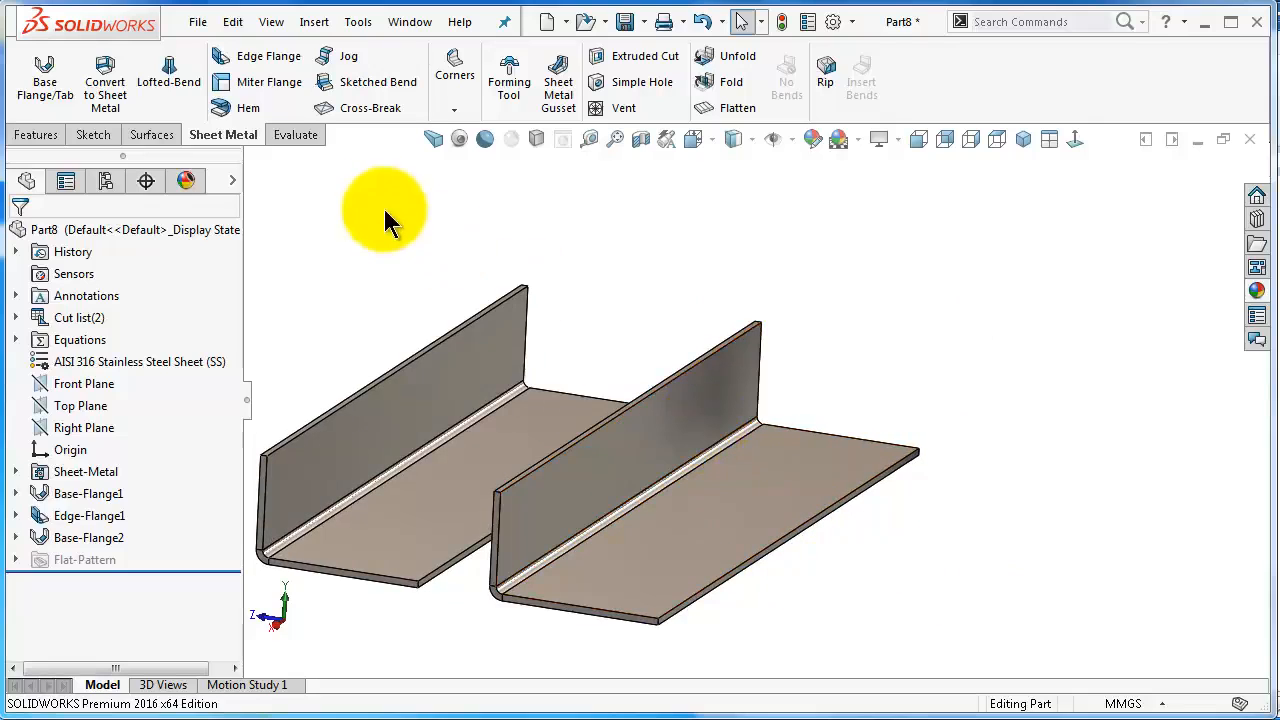
middle_click_drag(841, 461, 822, 511)
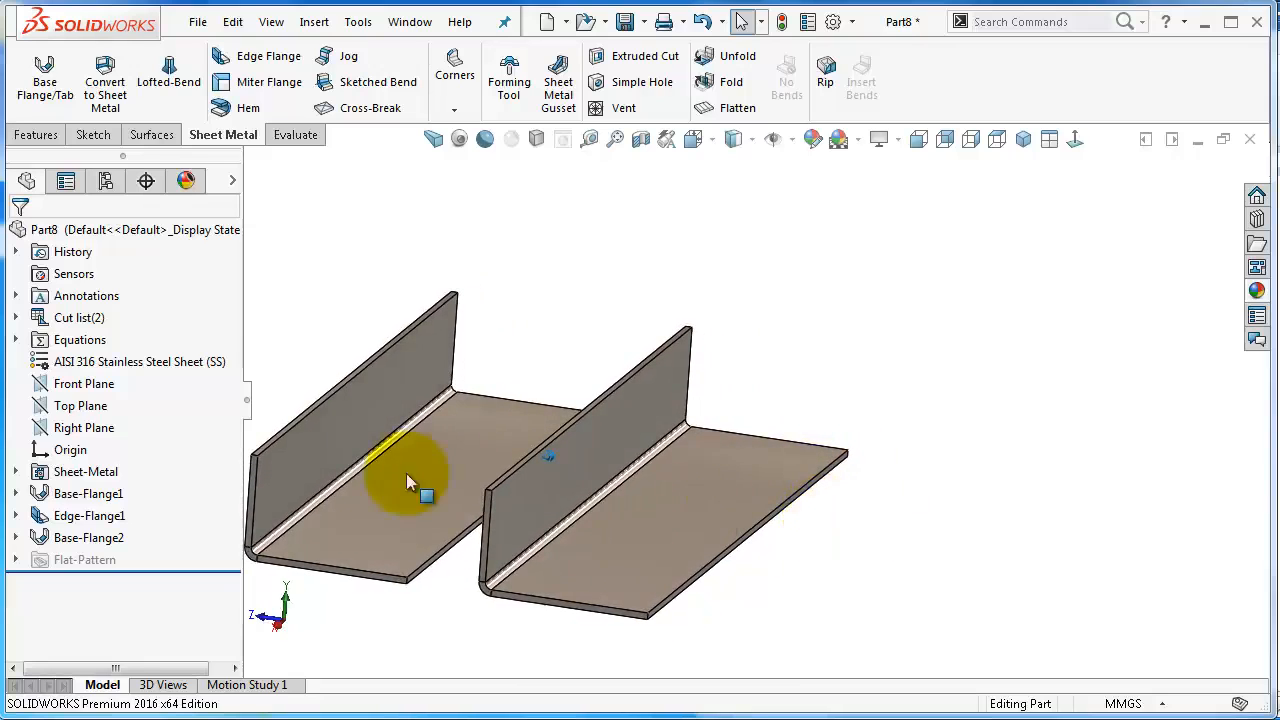
Step: Sketch an open U profile on the Right Plane beside the second body, with a base about 23 mm wide and two vertical sides about 16 mm high
left_click(95, 427)
left_click(103, 405)
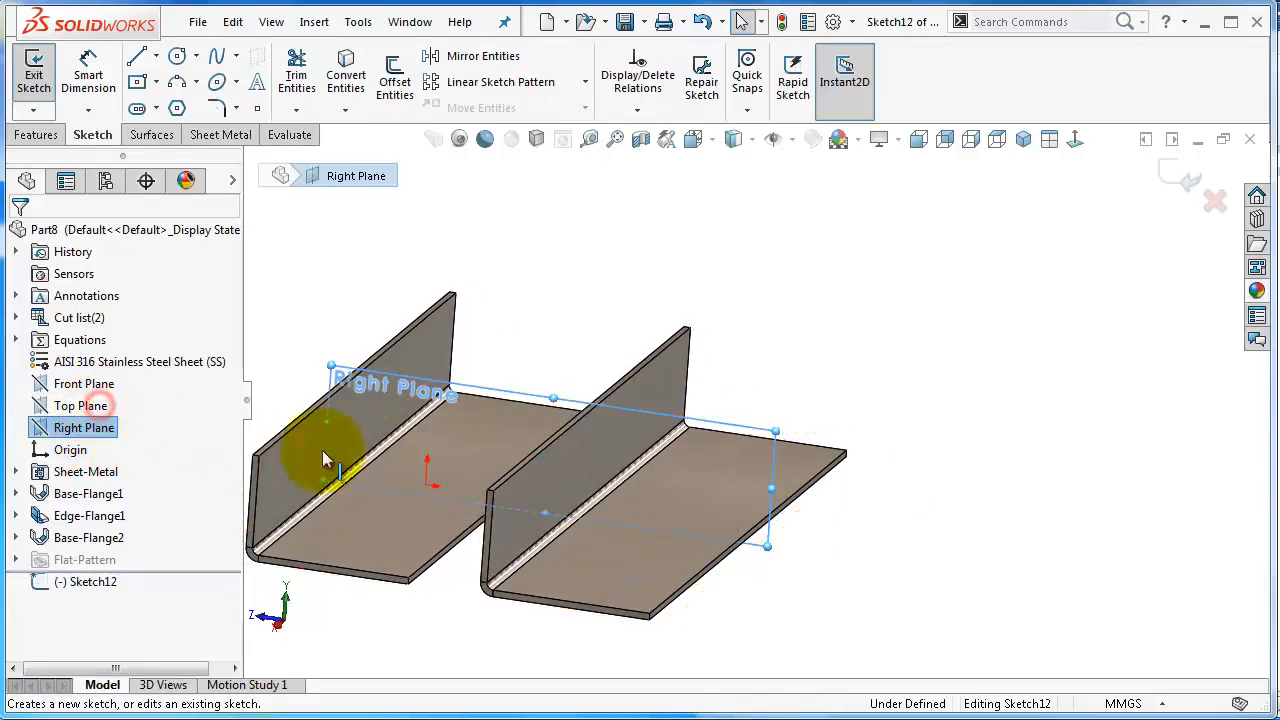
left_click(1077, 140)
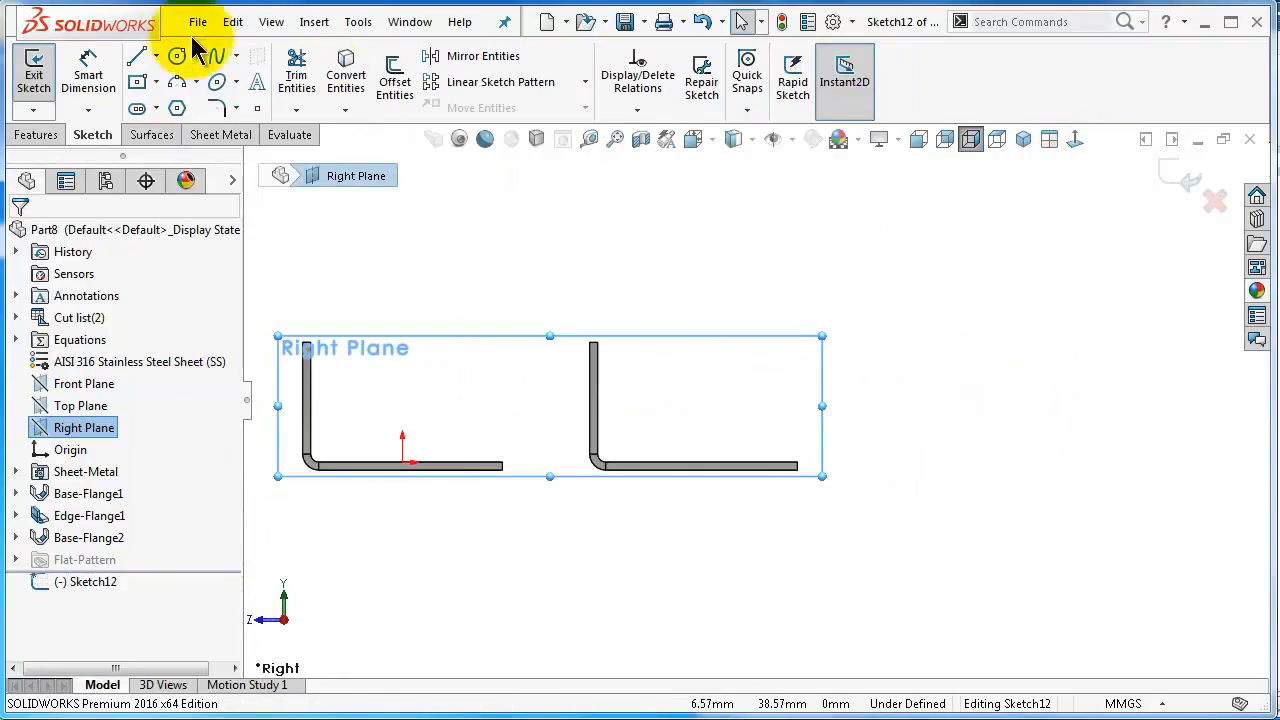
left_click(137, 56)
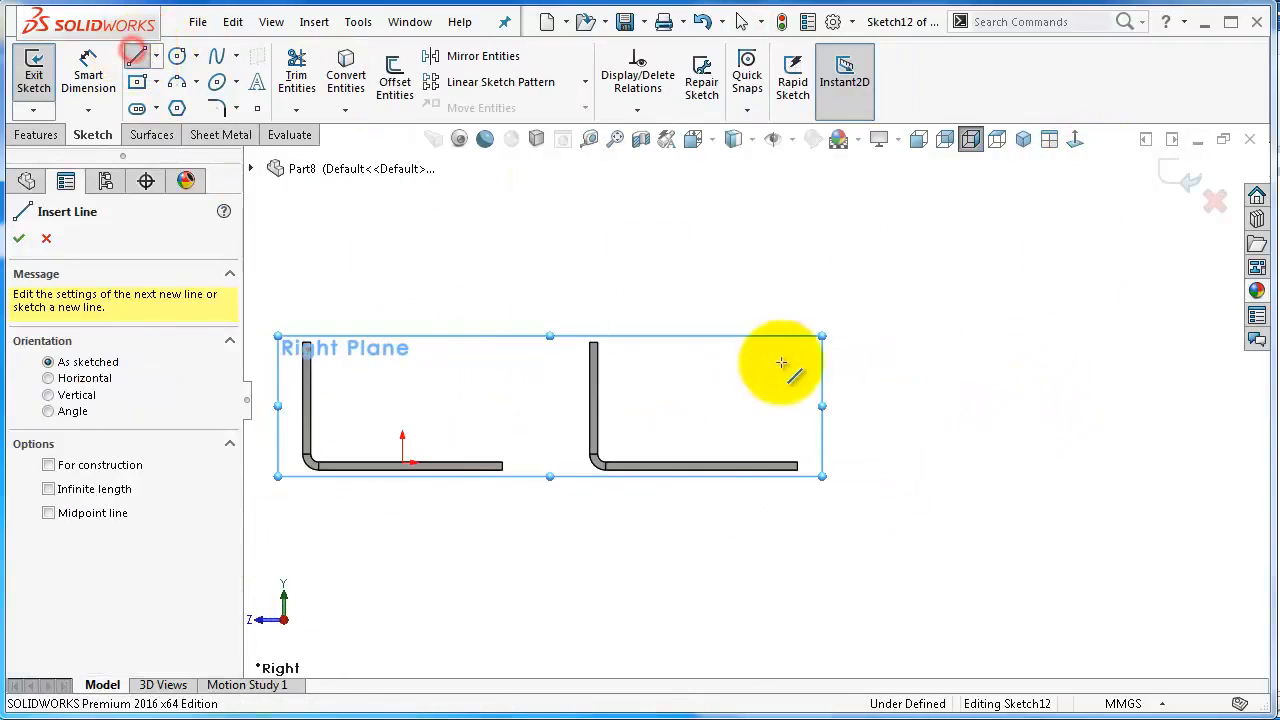
left_click(863, 336)
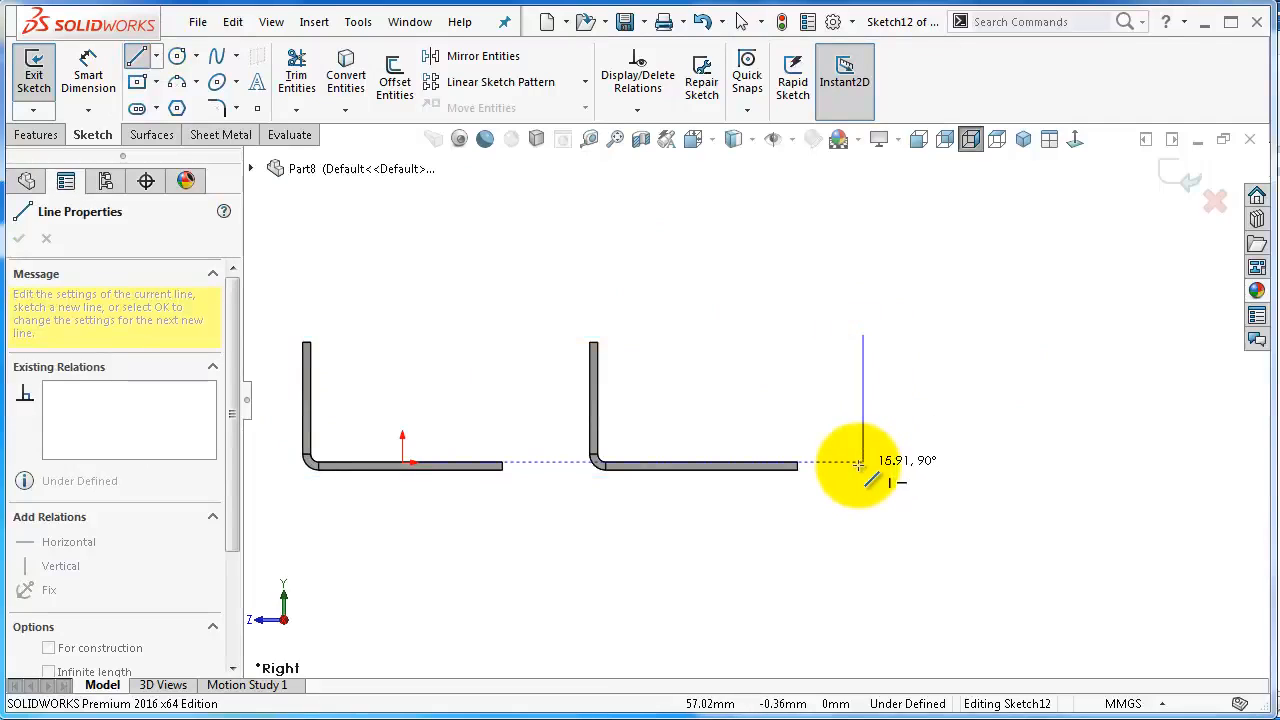
left_click(863, 463)
left_click(1048, 462)
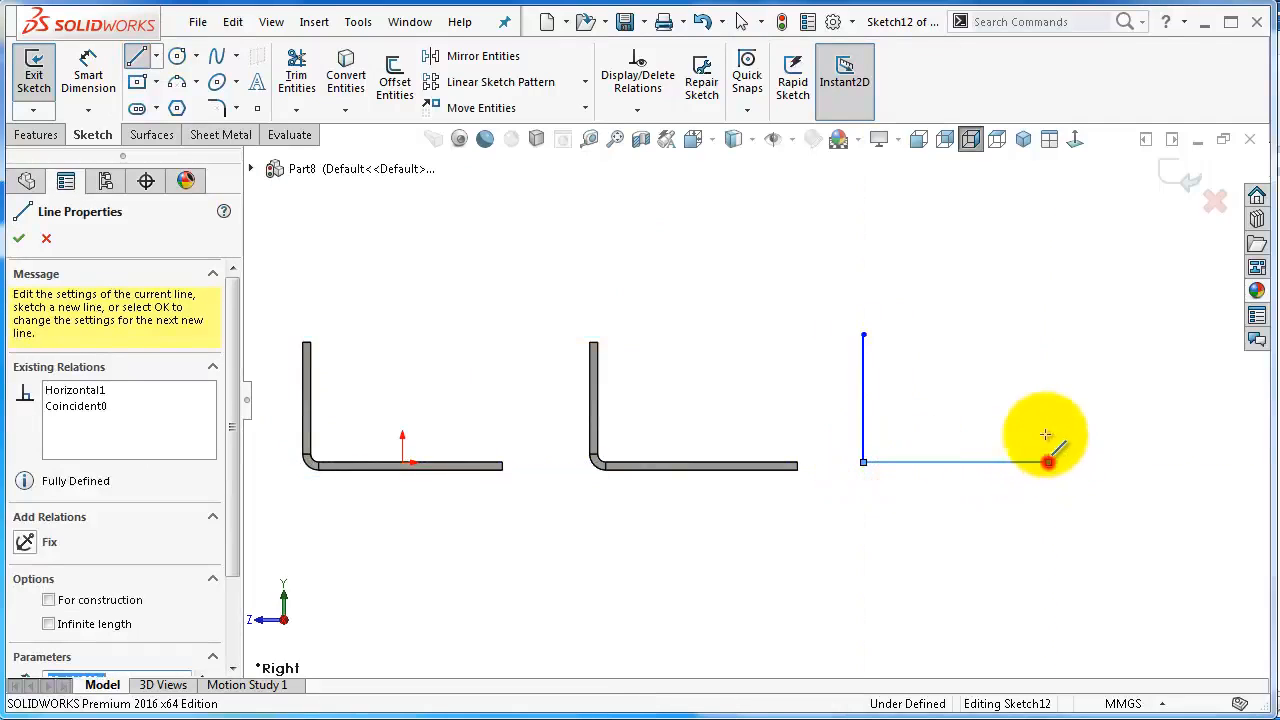
left_click(1048, 334)
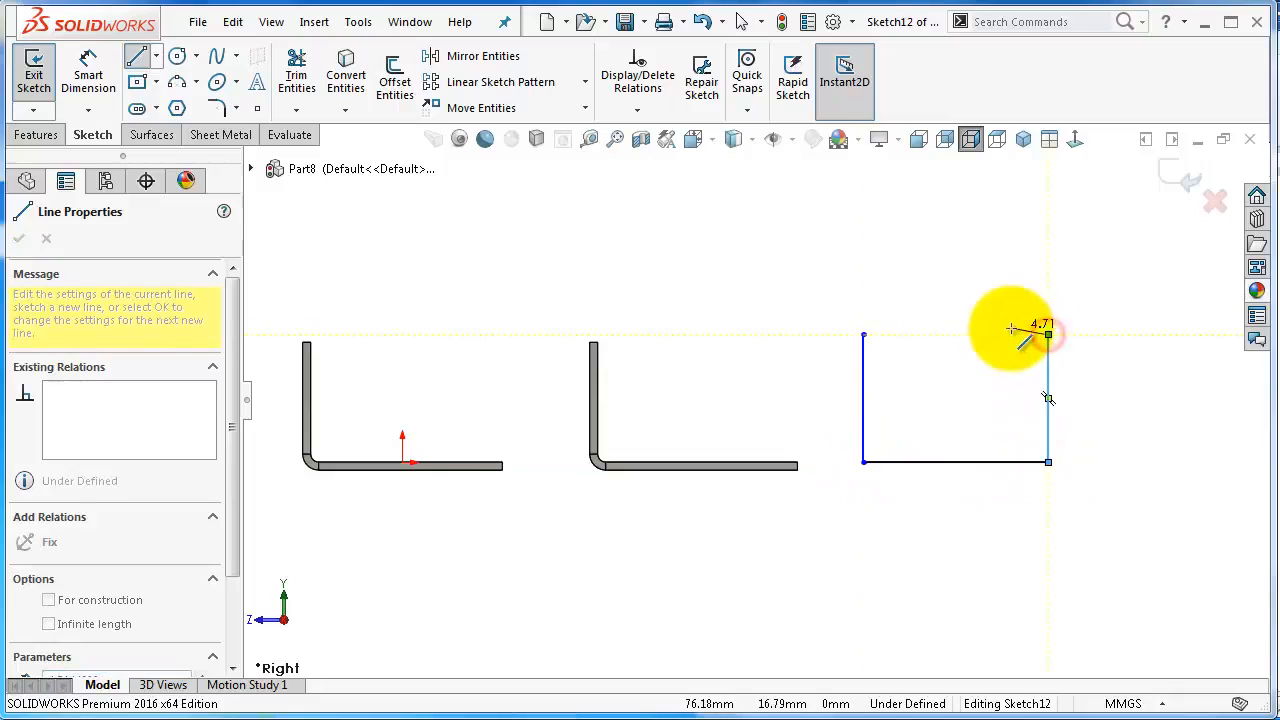
double_click(980, 299)
right_click_drag(880, 277, 877, 205)
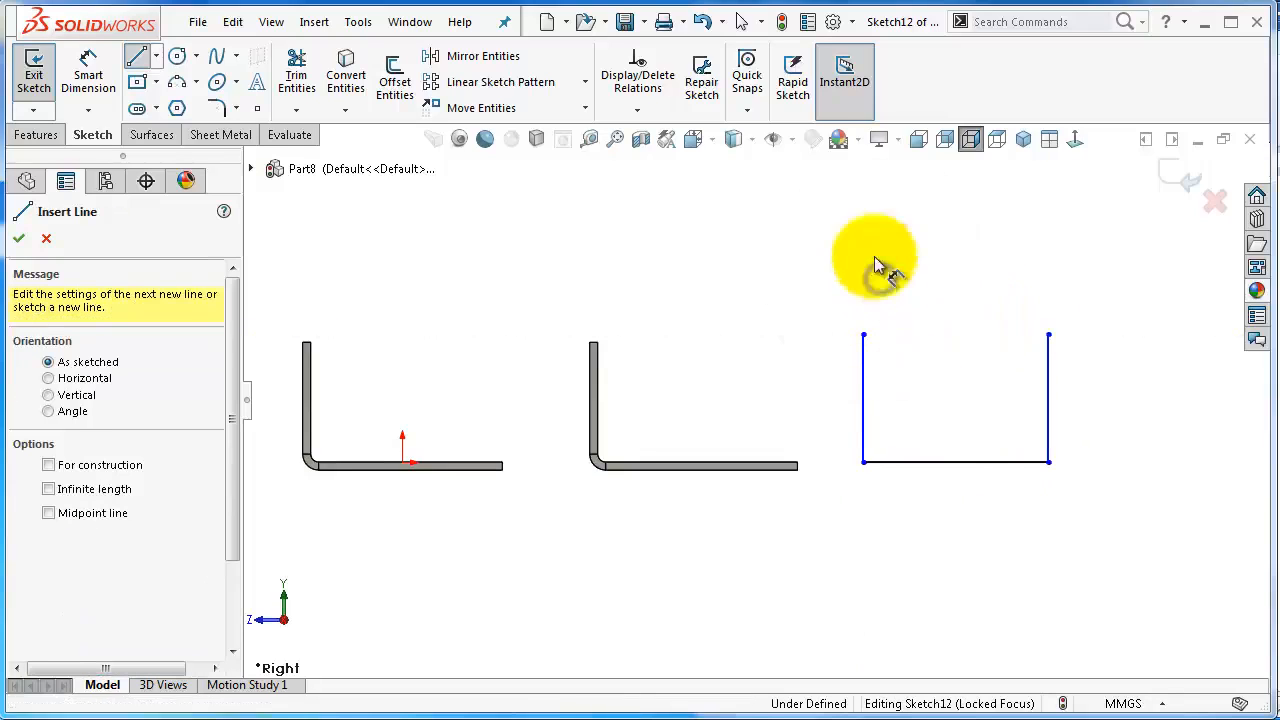
key("Escape")
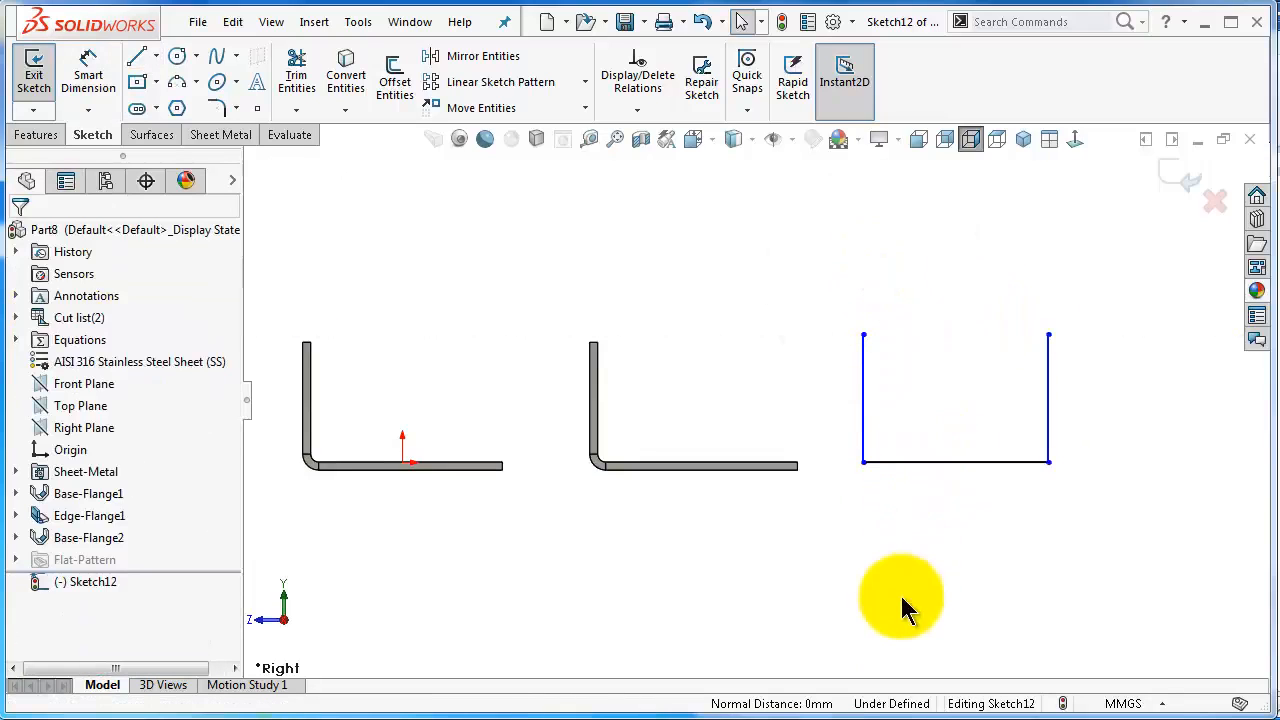
Step: Dimension the U profile's horizontal base line to 25 mm
mouse_move(900, 600)
right_mouse_down()
mouse_move(885, 527)
mouse_move(898, 508)
right_mouse_up()
left_click(888, 462)
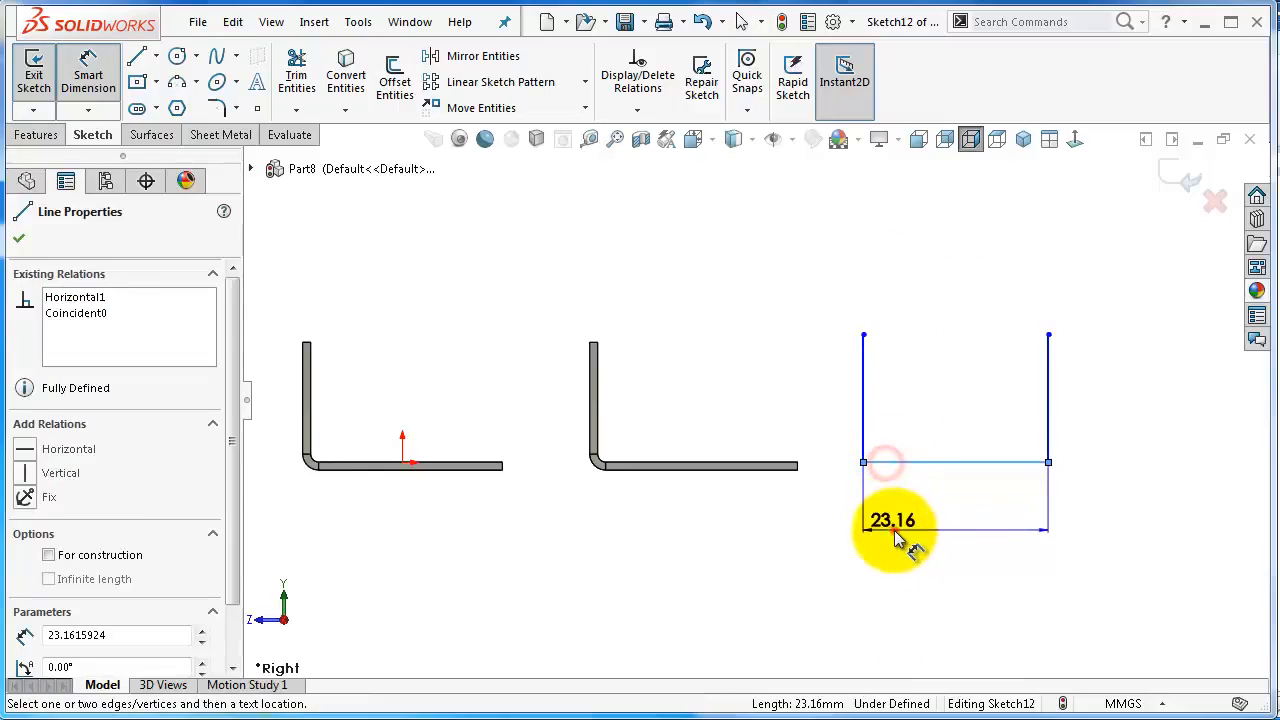
left_click(898, 533)
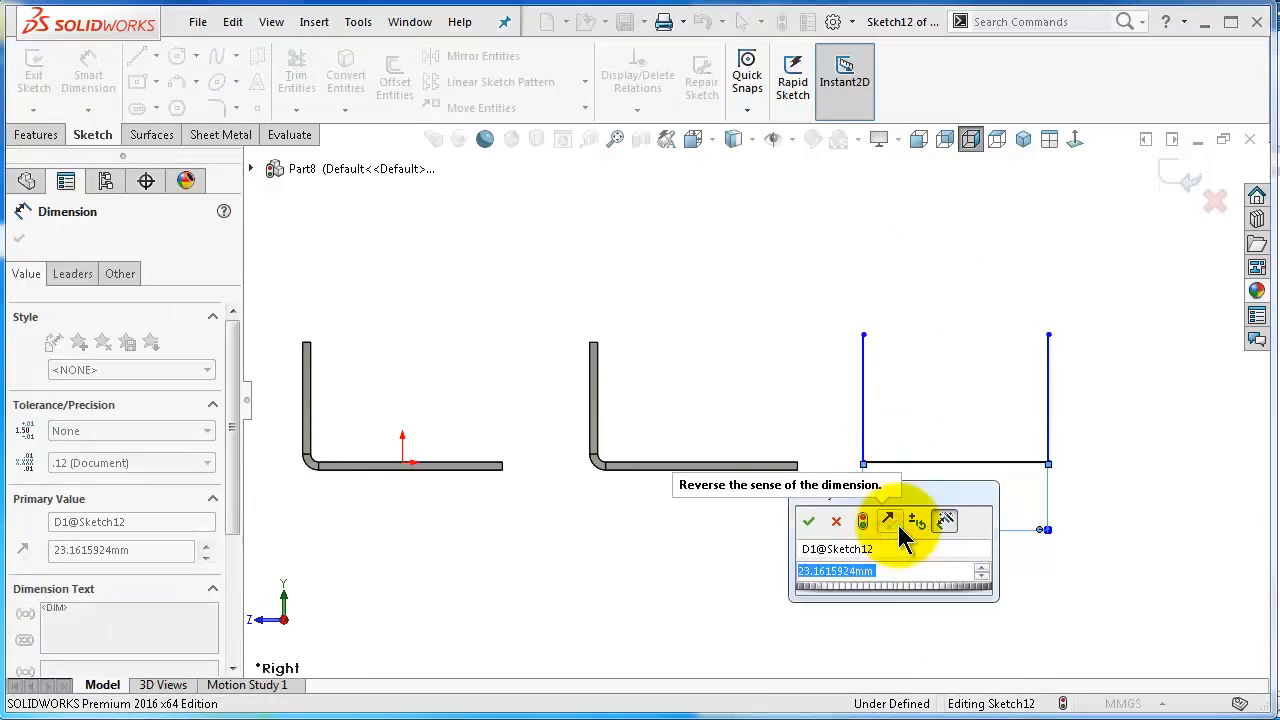
type("25")
key("Return")
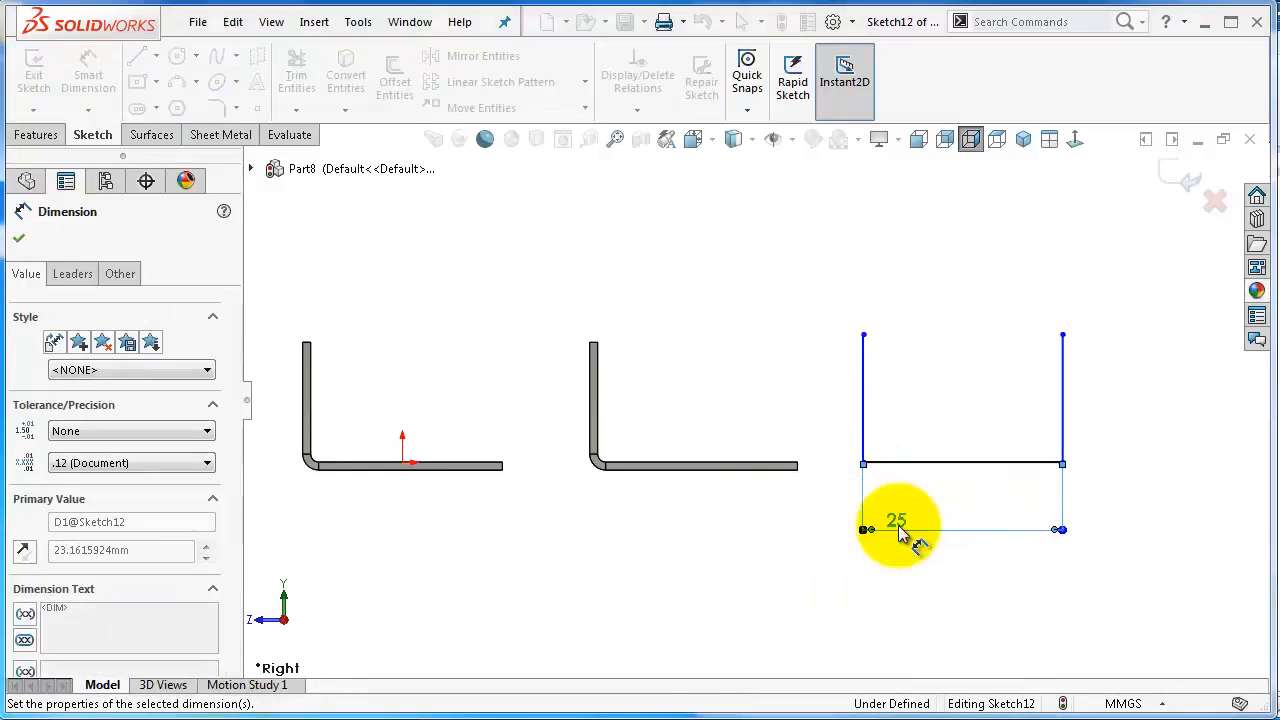
Step: Dimension the height of the U profile's vertical side nearest the second body to 15 mm
left_click(864, 375)
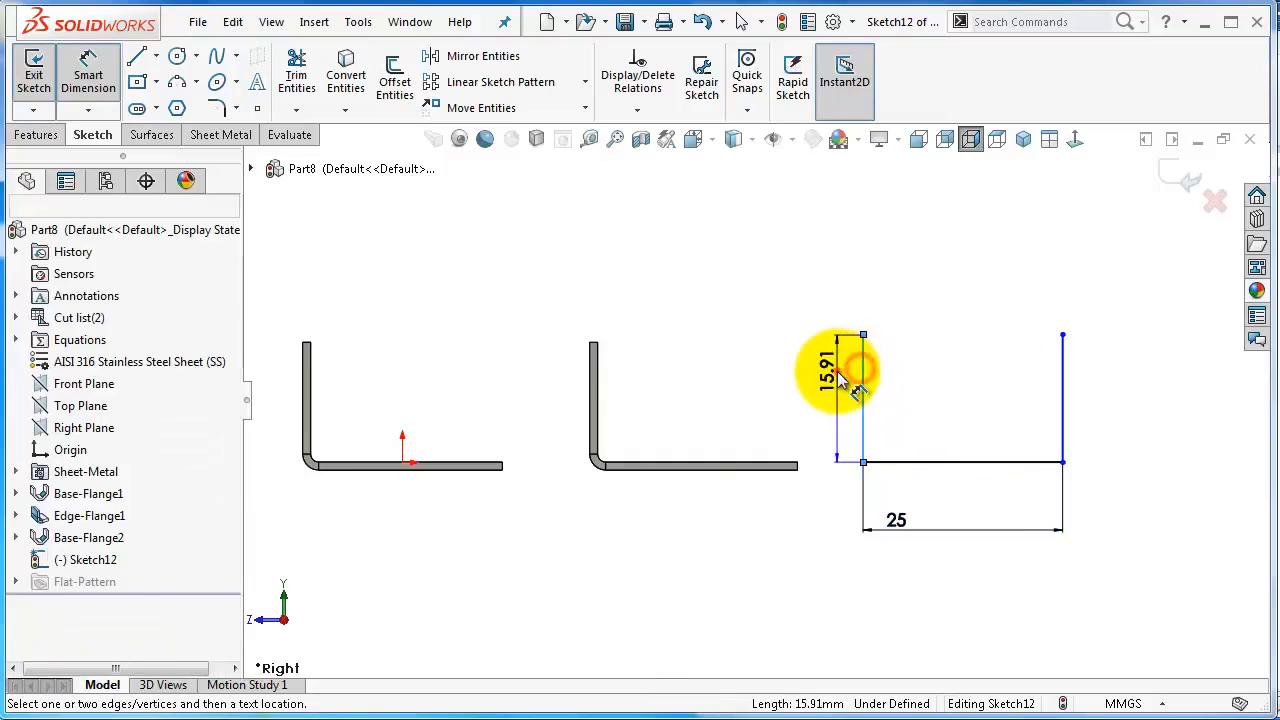
left_click(843, 383)
type("15")
key("Return")
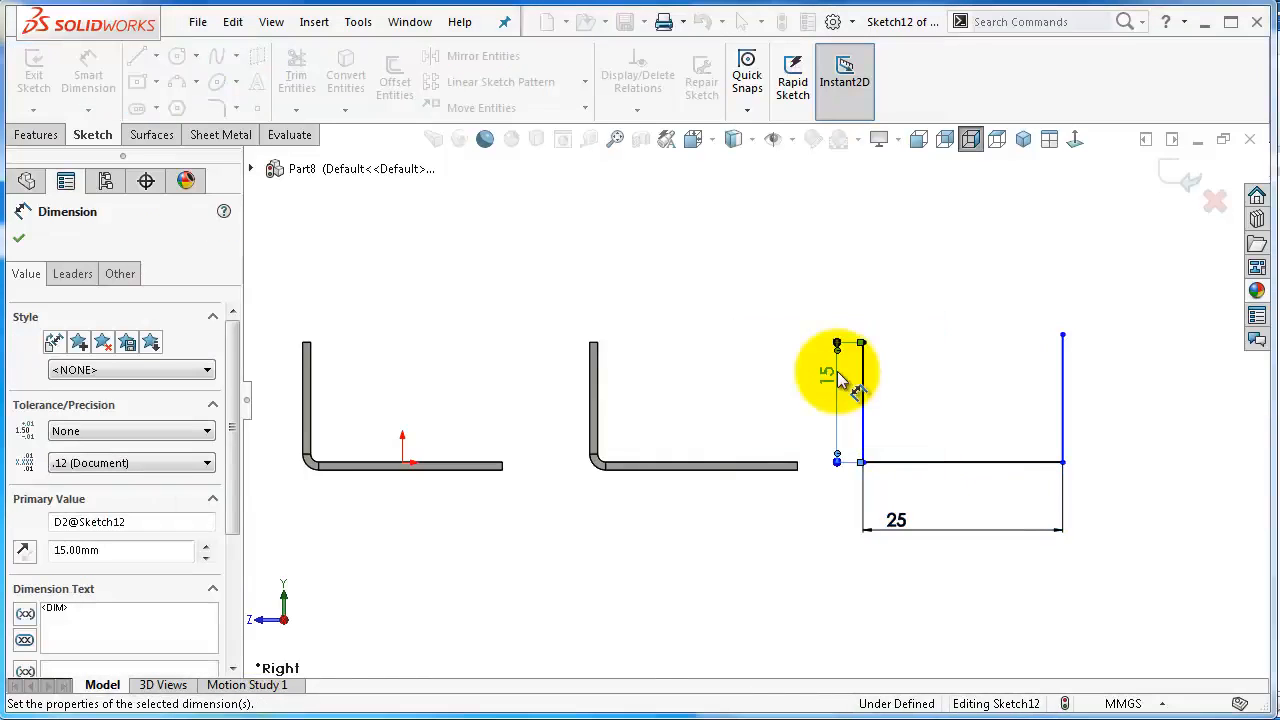
Step: Dimension the horizontal distance from the origin to the U profile's nearest lower corner to 60 mm
left_click(864, 463)
left_click(403, 463)
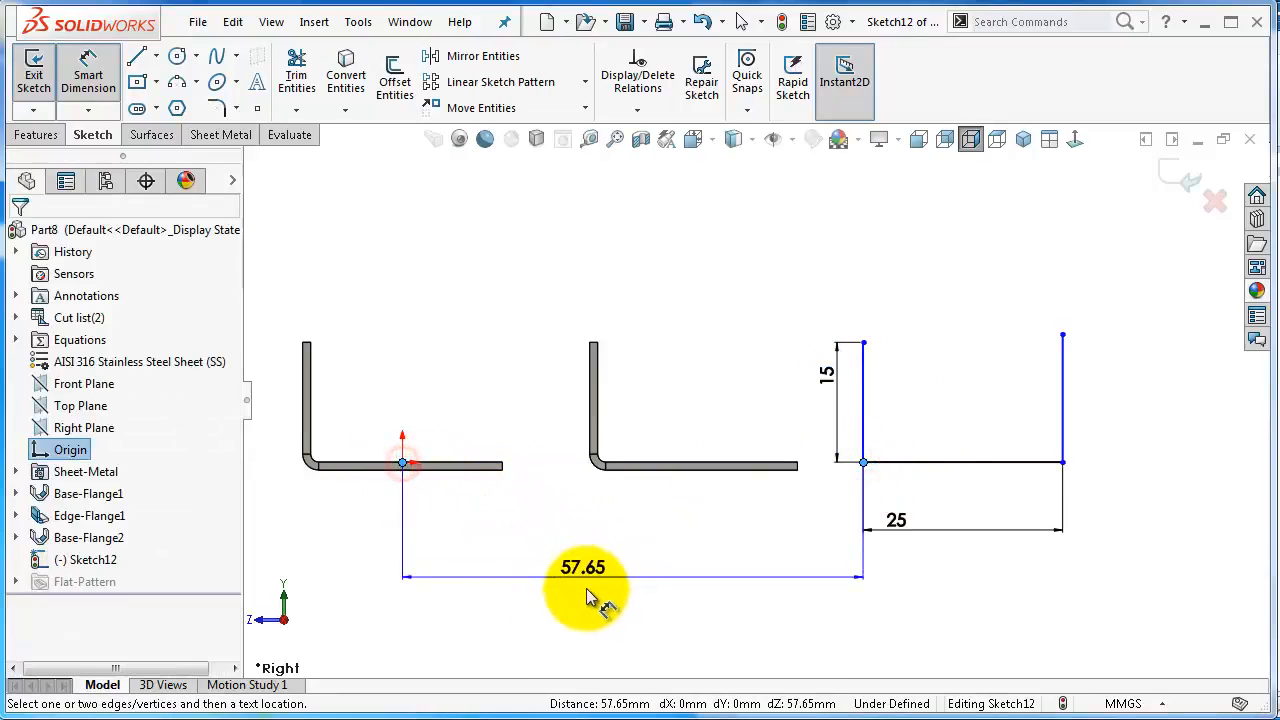
left_click(588, 598)
type("60")
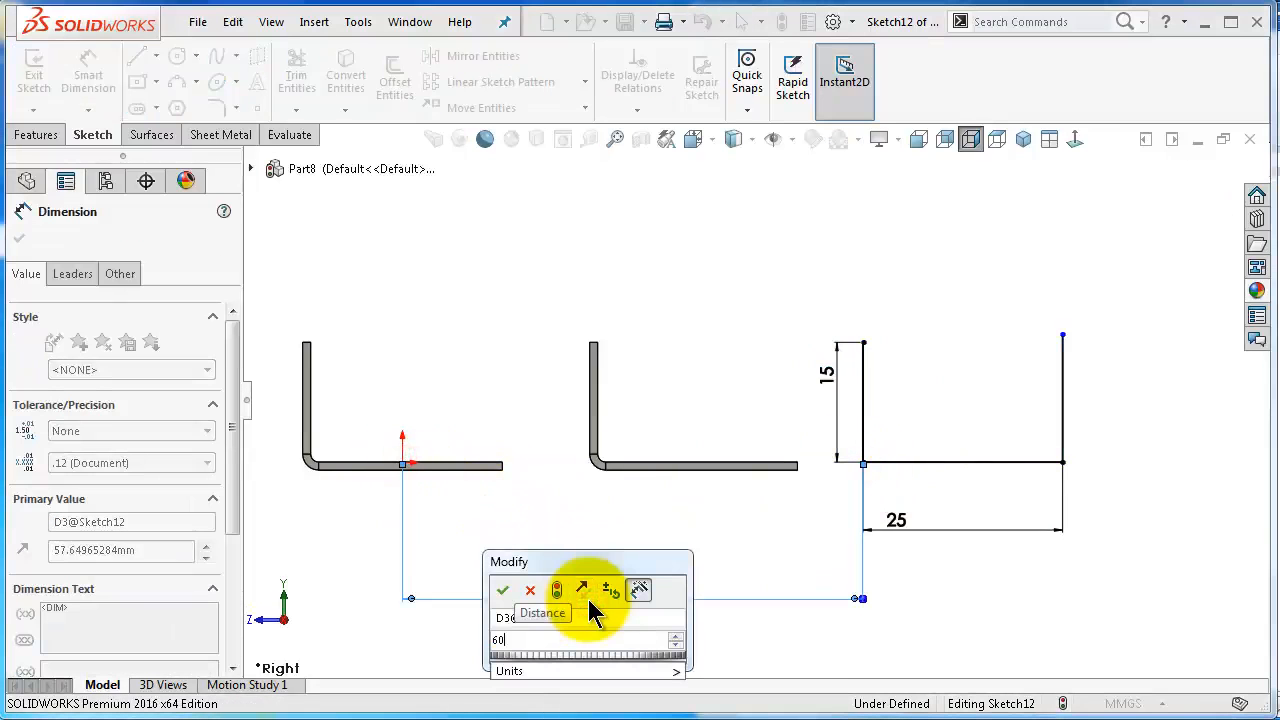
left_click(502, 591)
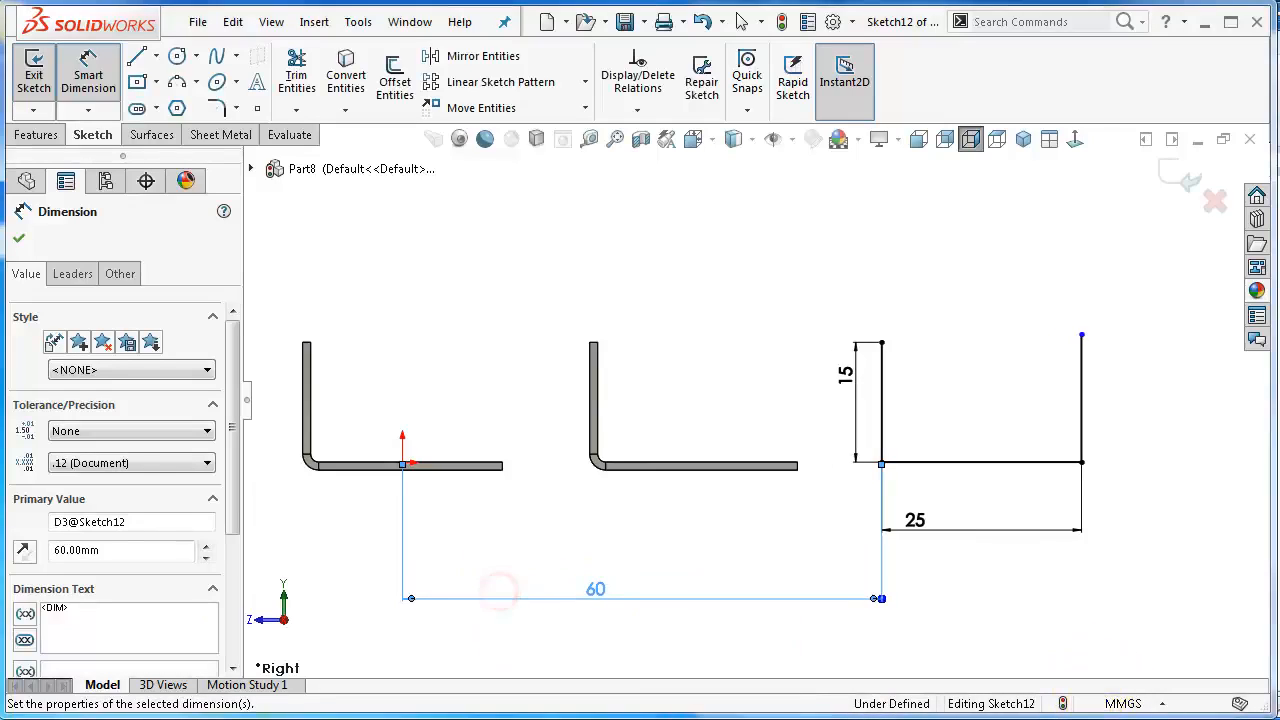
left_click(1143, 464)
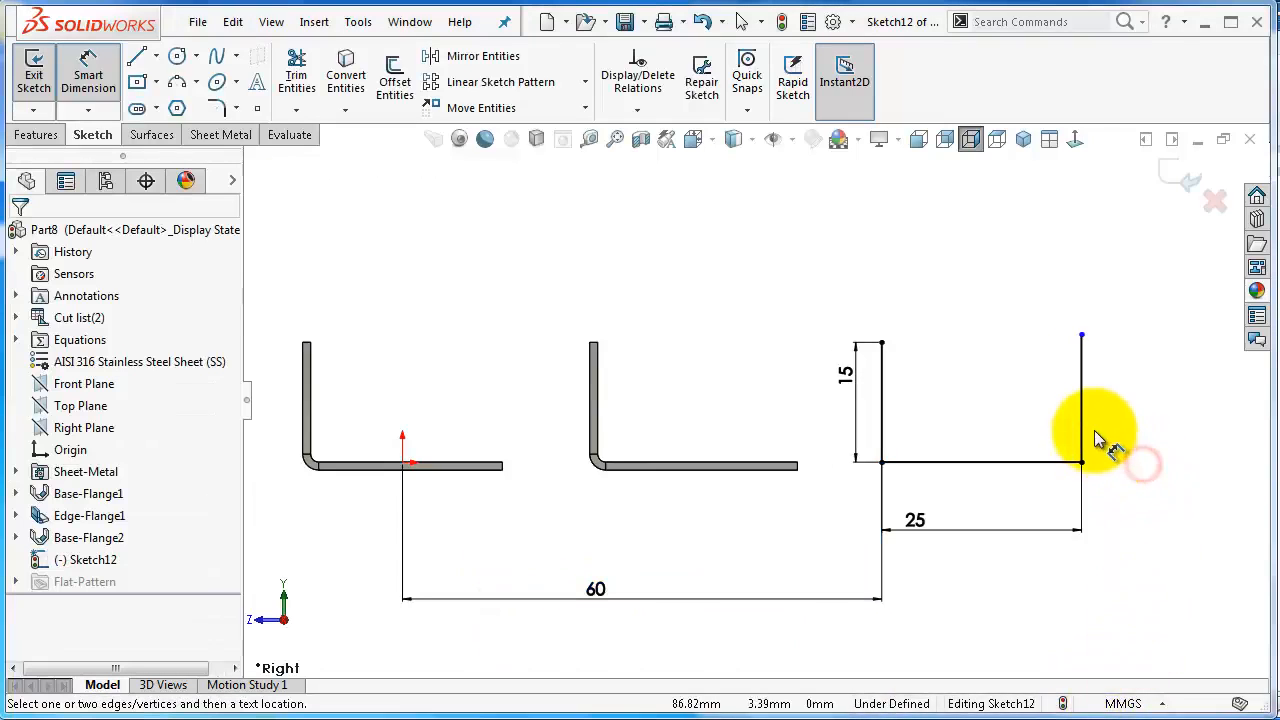
Step: Add an Equal relation between the U profile's two vertical sides
key("Escape")
left_click(1084, 422)
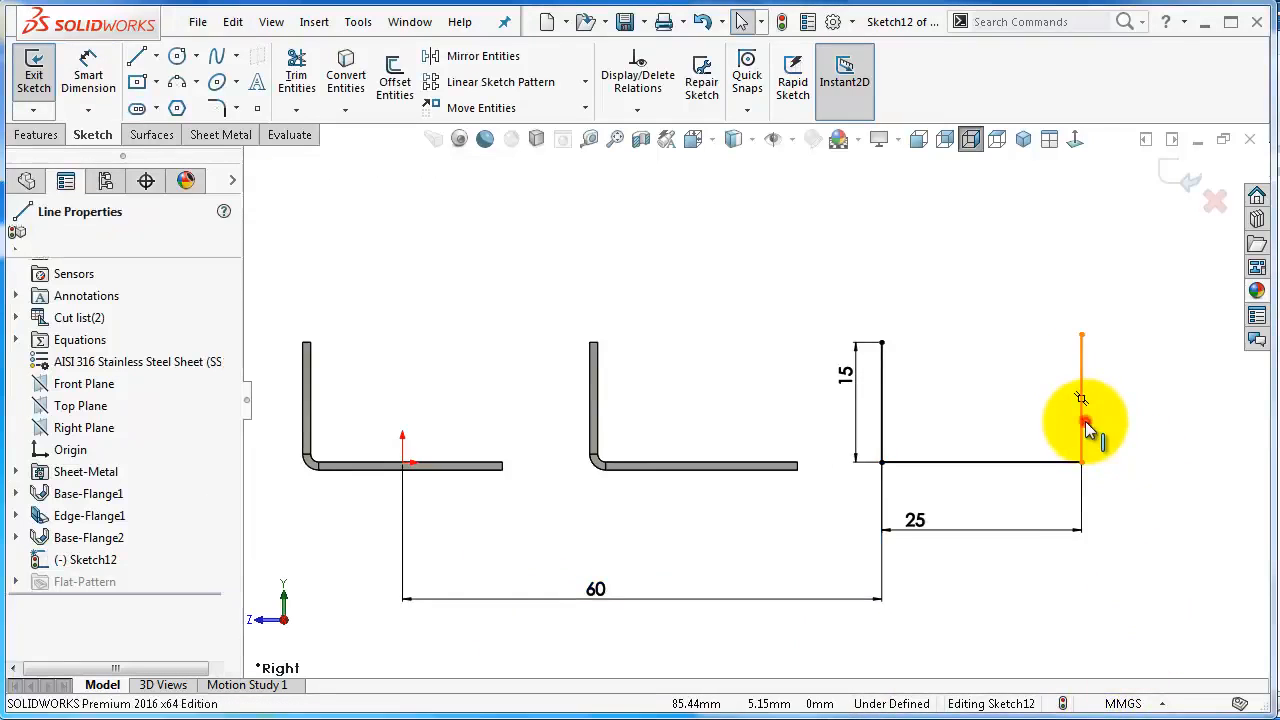
left_click(881, 418, "ctrl")
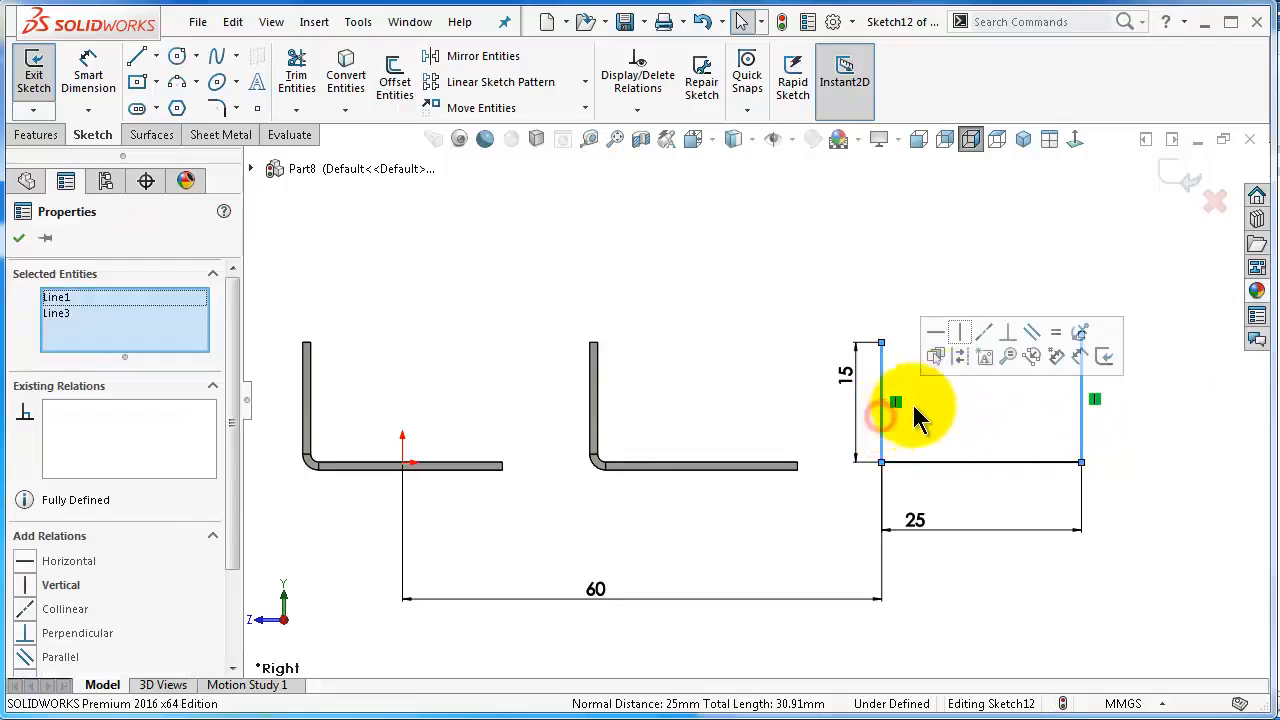
left_click(1055, 332)
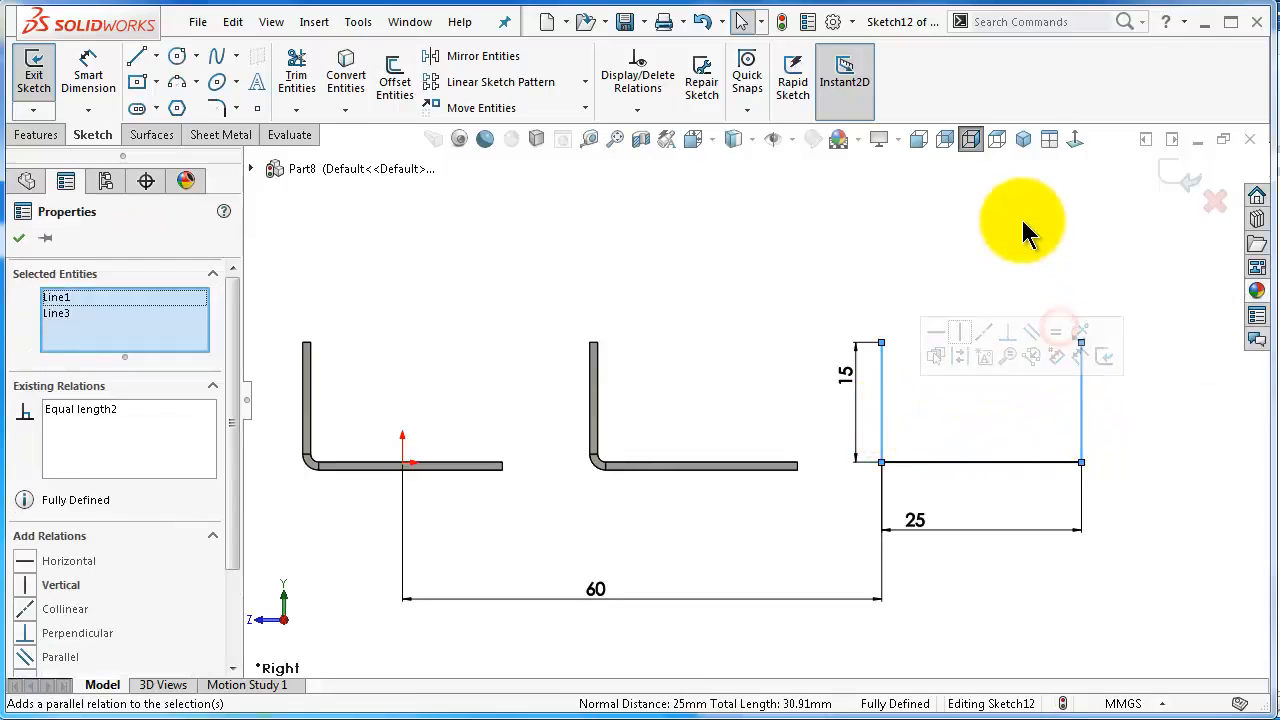
left_click(1042, 258)
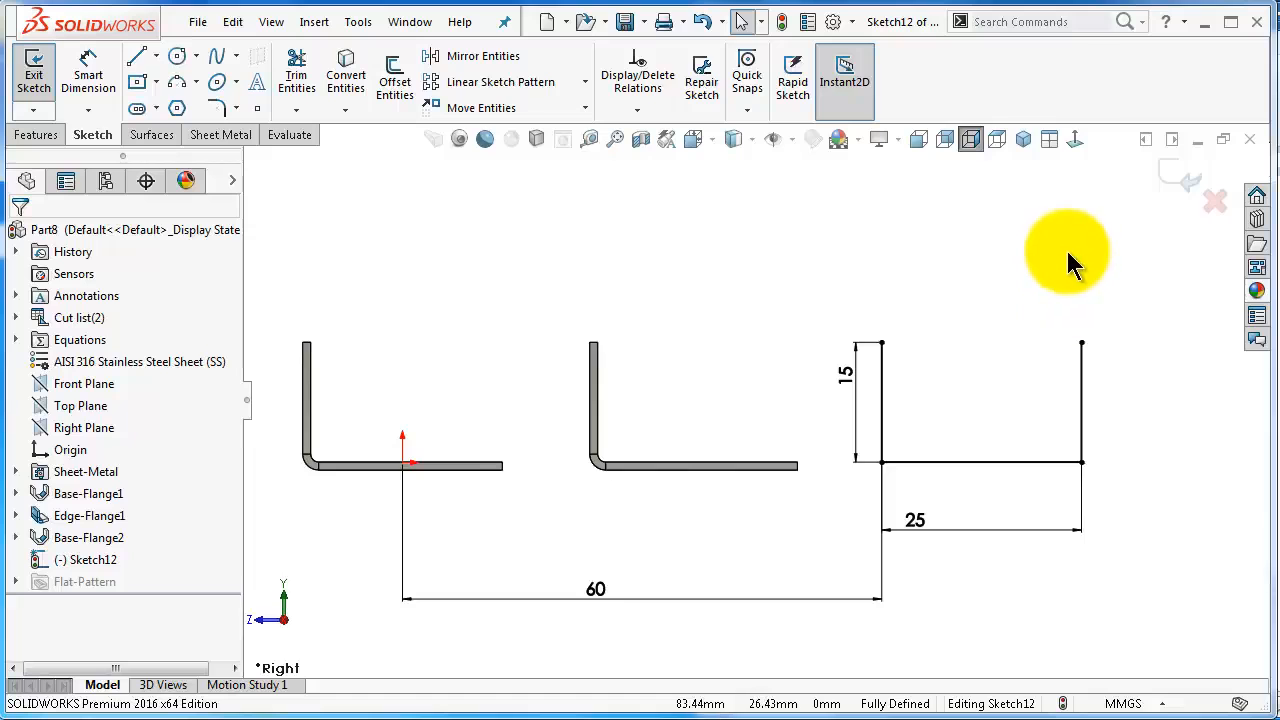
Step: Create a Base Flange from the U profile with a Mid Plane depth of 100 mm, keeping the default sheet metal parameters
mouse_move(1049, 271)
middle_mouse_down()
mouse_move(1005, 297)
mouse_move(1005, 323)
middle_mouse_up()
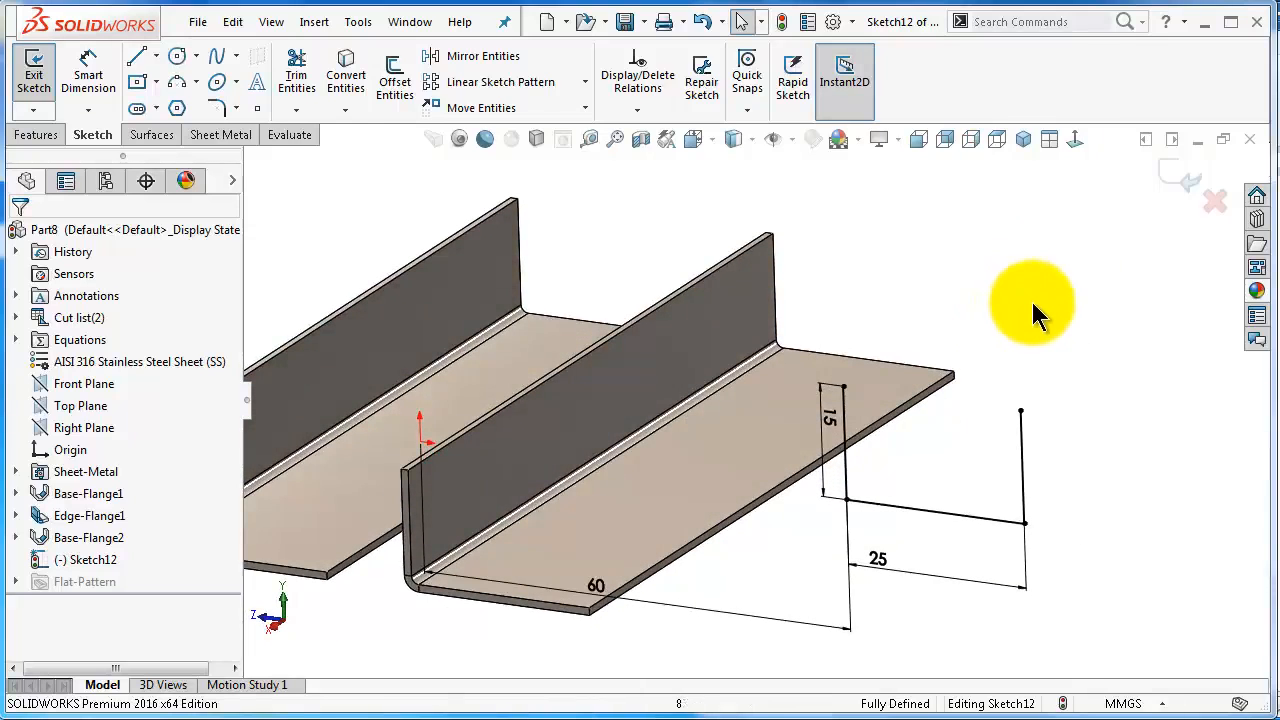
left_click(210, 135)
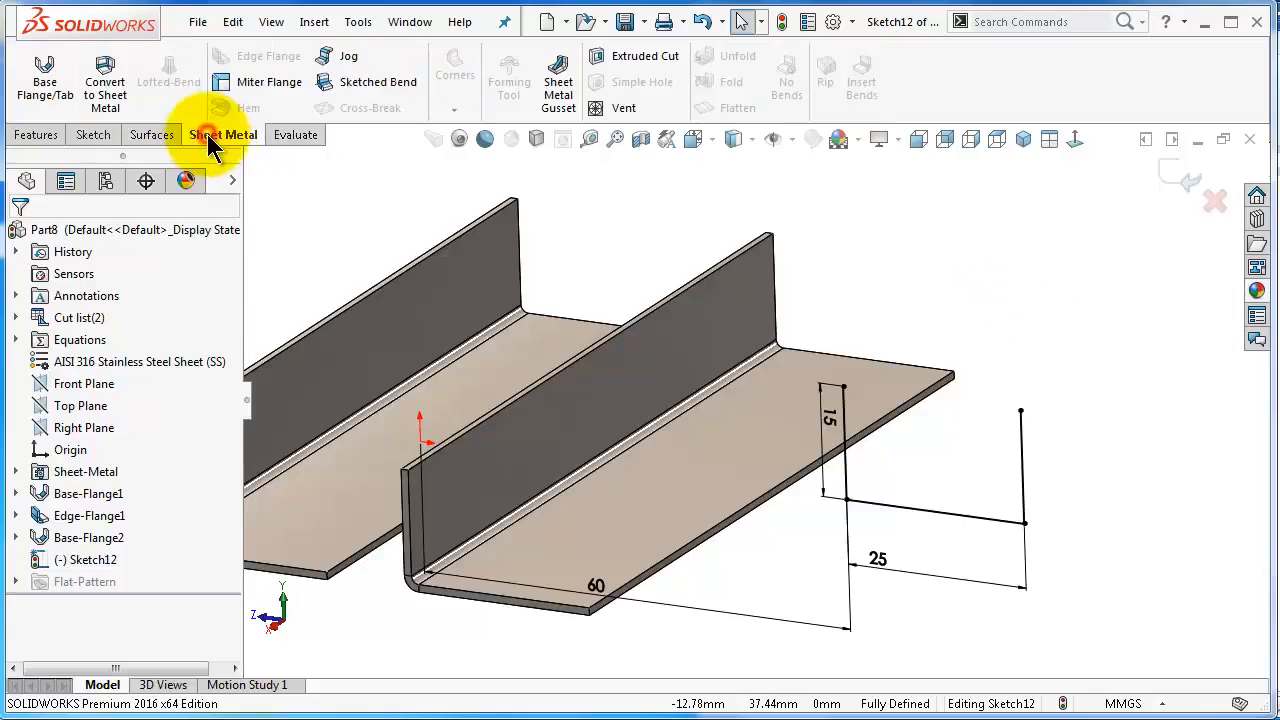
left_click(38, 84)
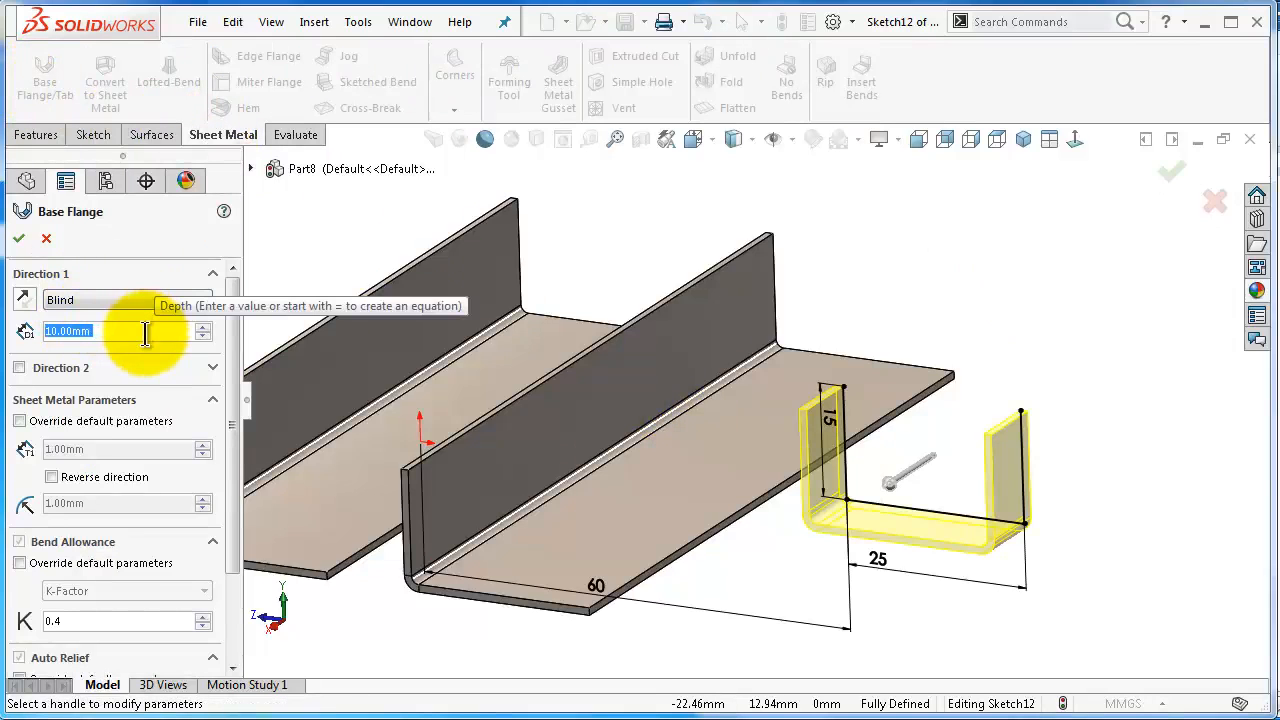
type("100")
left_click(115, 300)
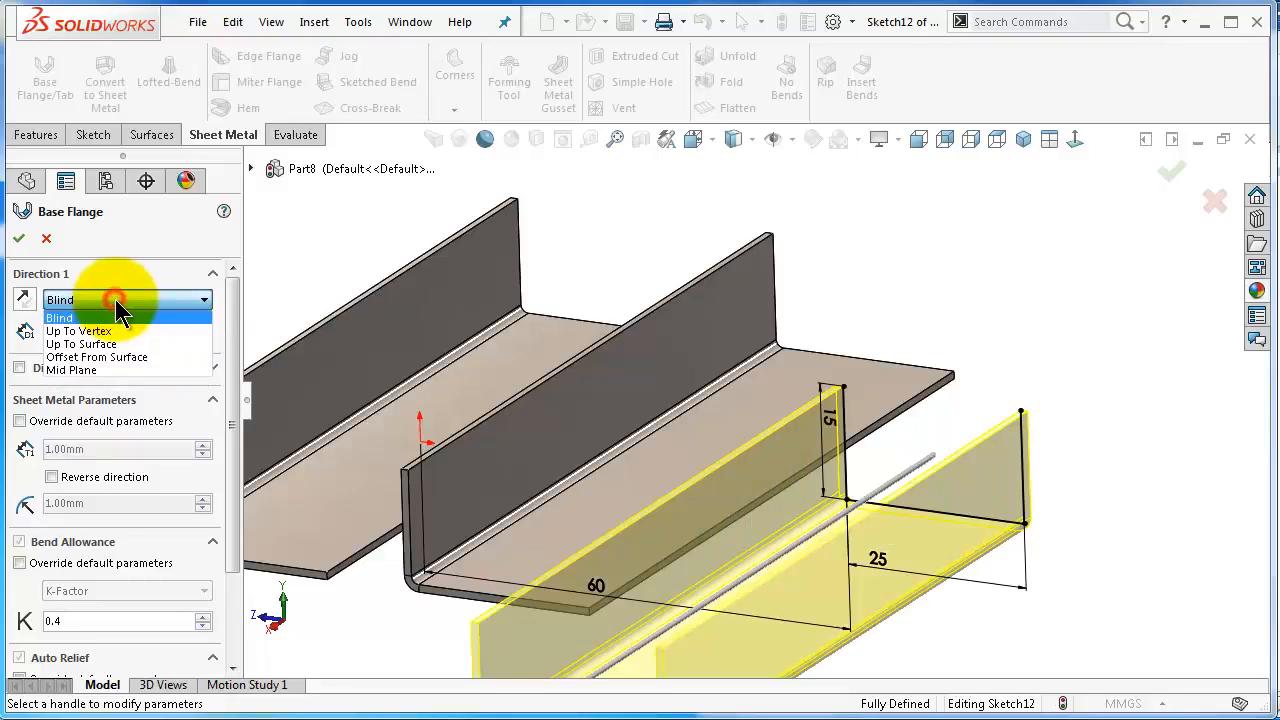
left_click(112, 369)
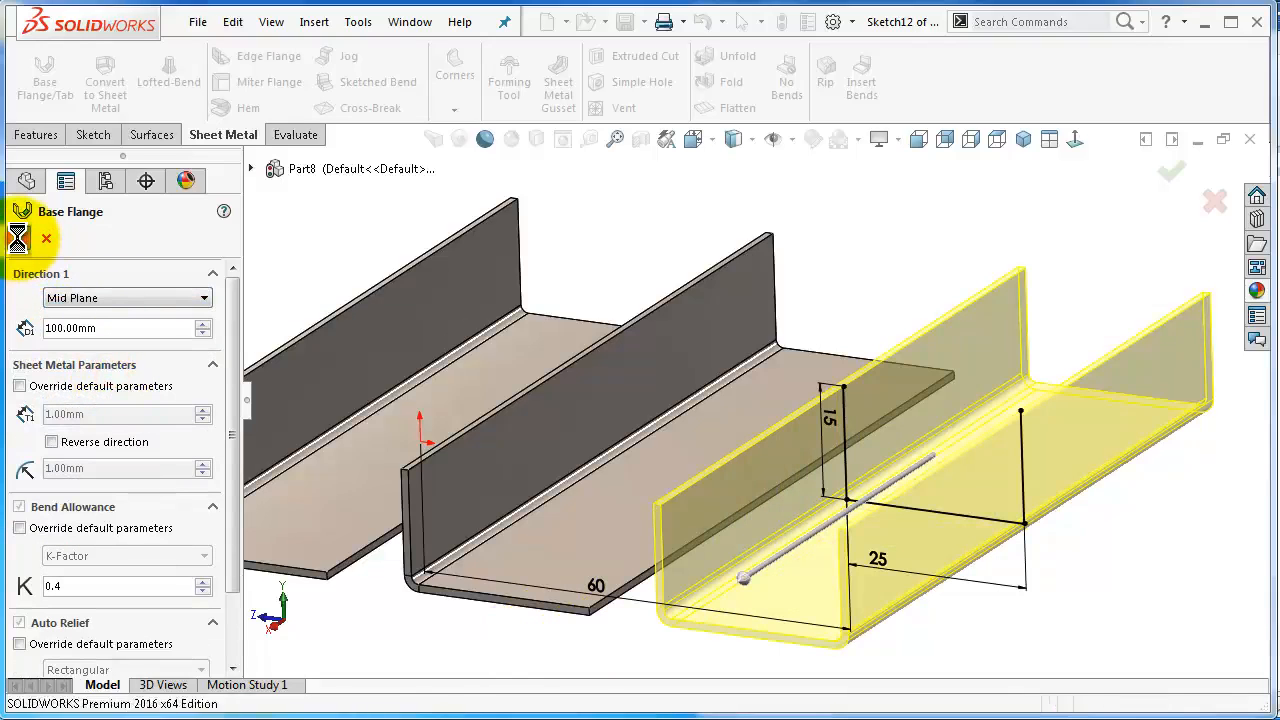
Step: Start an Edge Flange at 90° on the near end edge of the U channel's base, extending its length to 15 mm
scroll(910, 300, "up", 1)
mouse_move(911, 294)
middle_mouse_down()
mouse_move(940, 260)
mouse_move(909, 263)
mouse_move(907, 287)
middle_mouse_up()
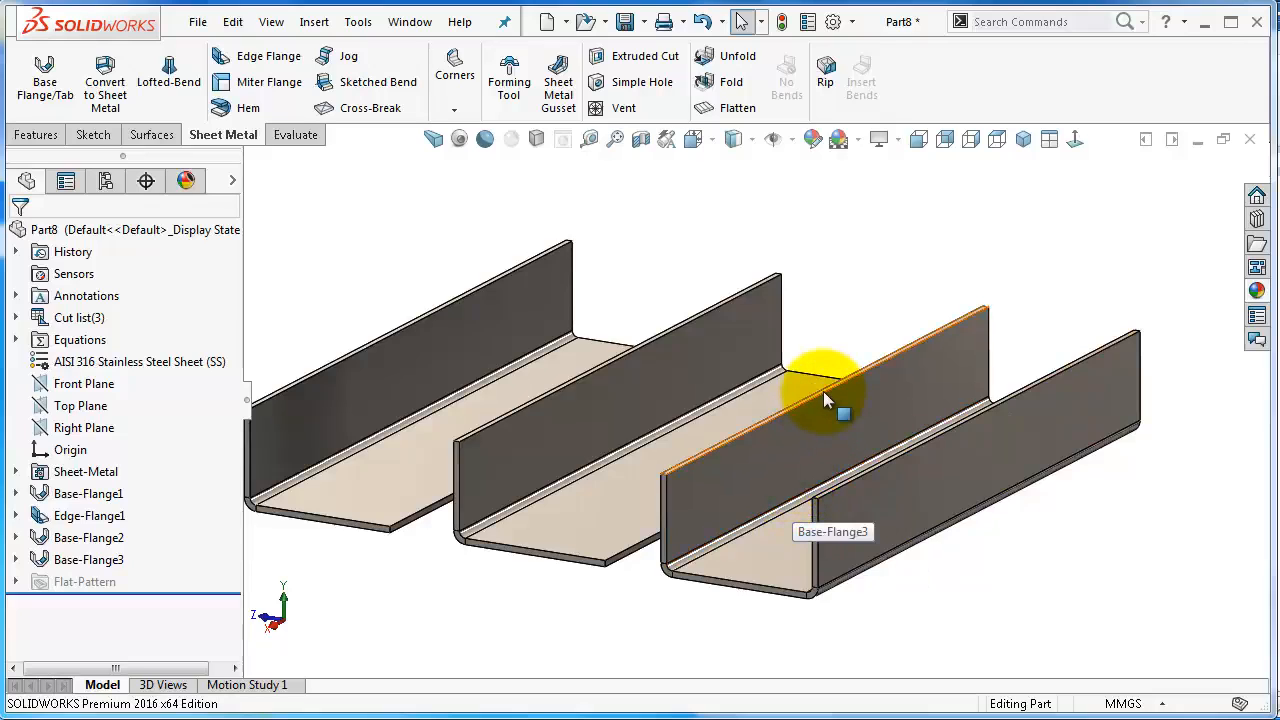
left_click(263, 57)
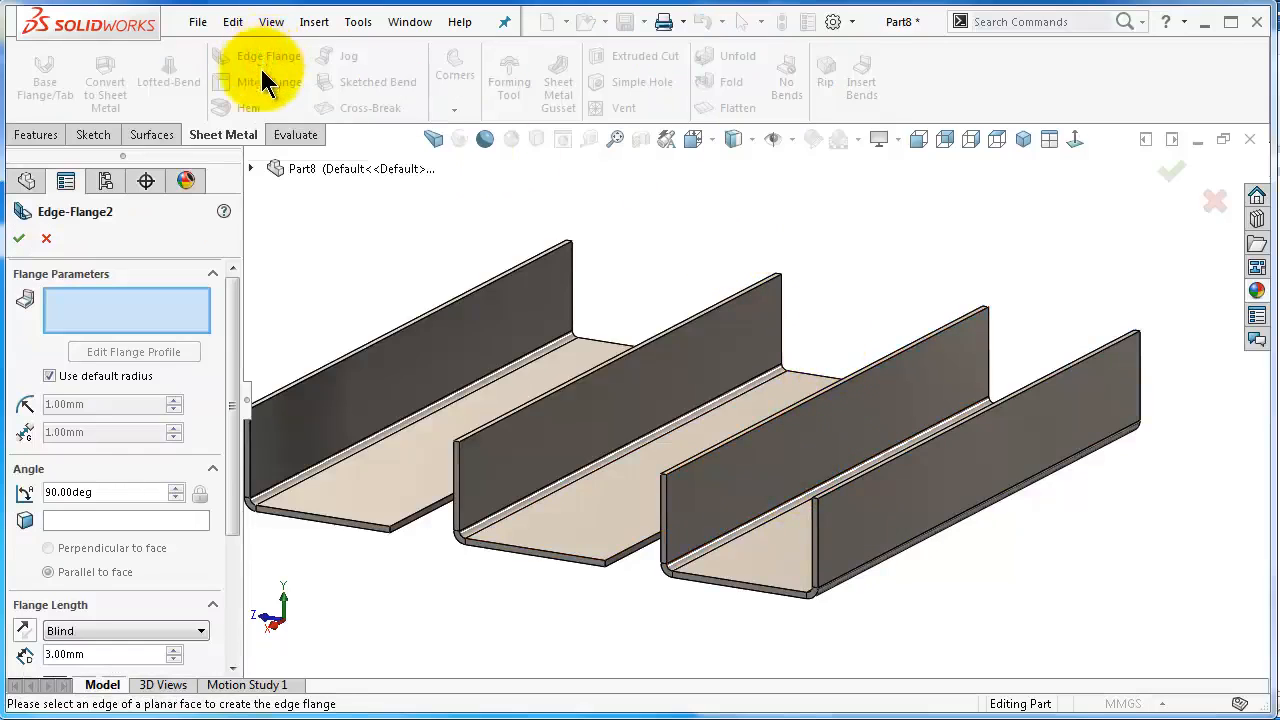
scroll(786, 602, "down", 5)
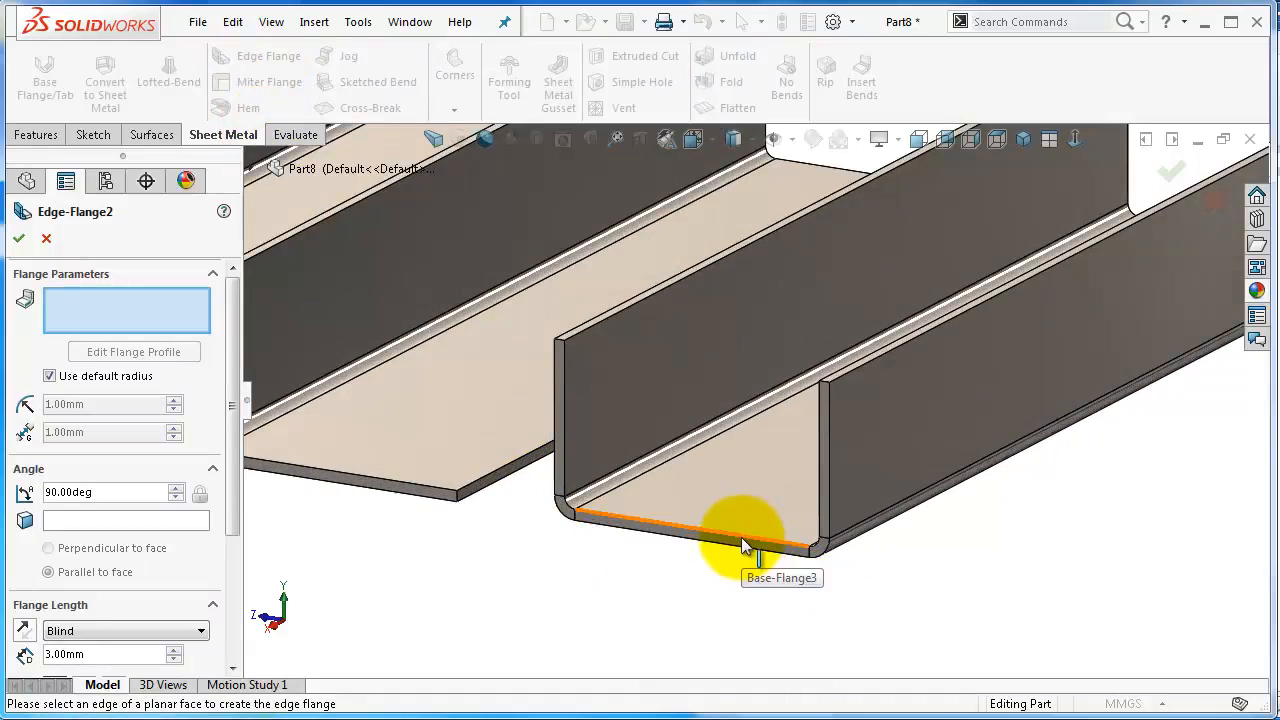
left_click(742, 545)
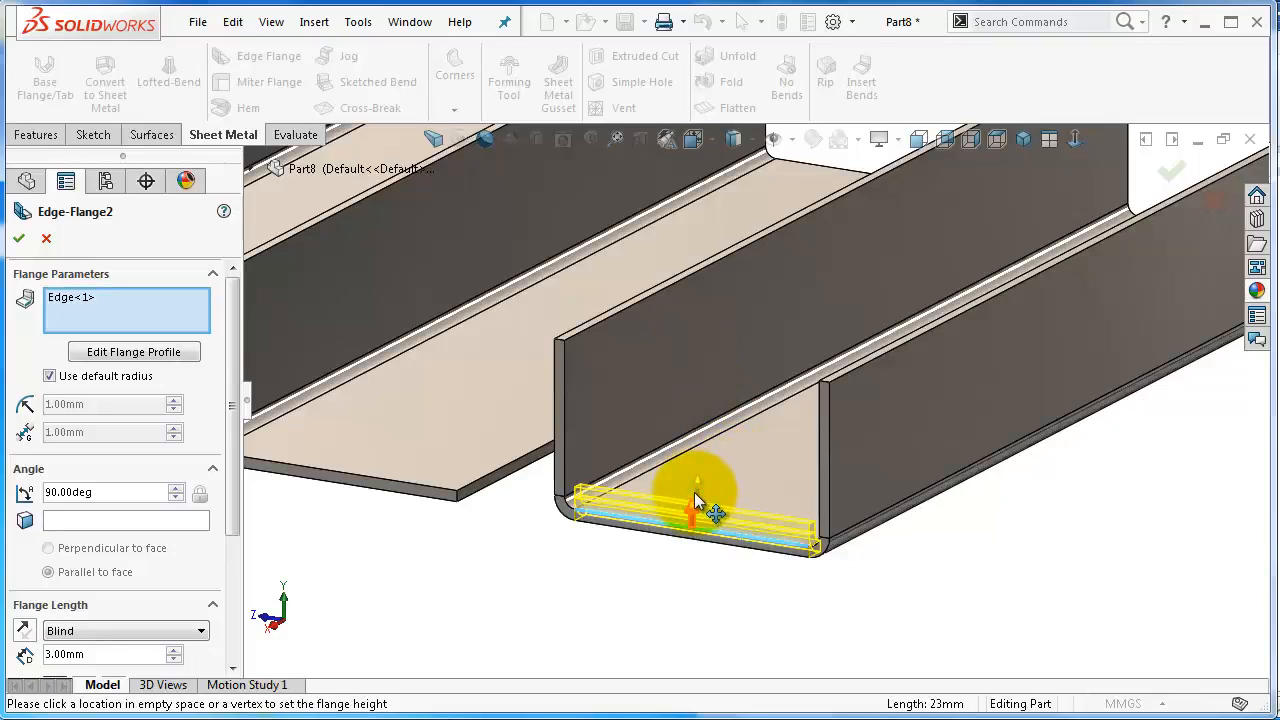
scroll(712, 462, "up", 1)
scroll(717, 470, "down", 1)
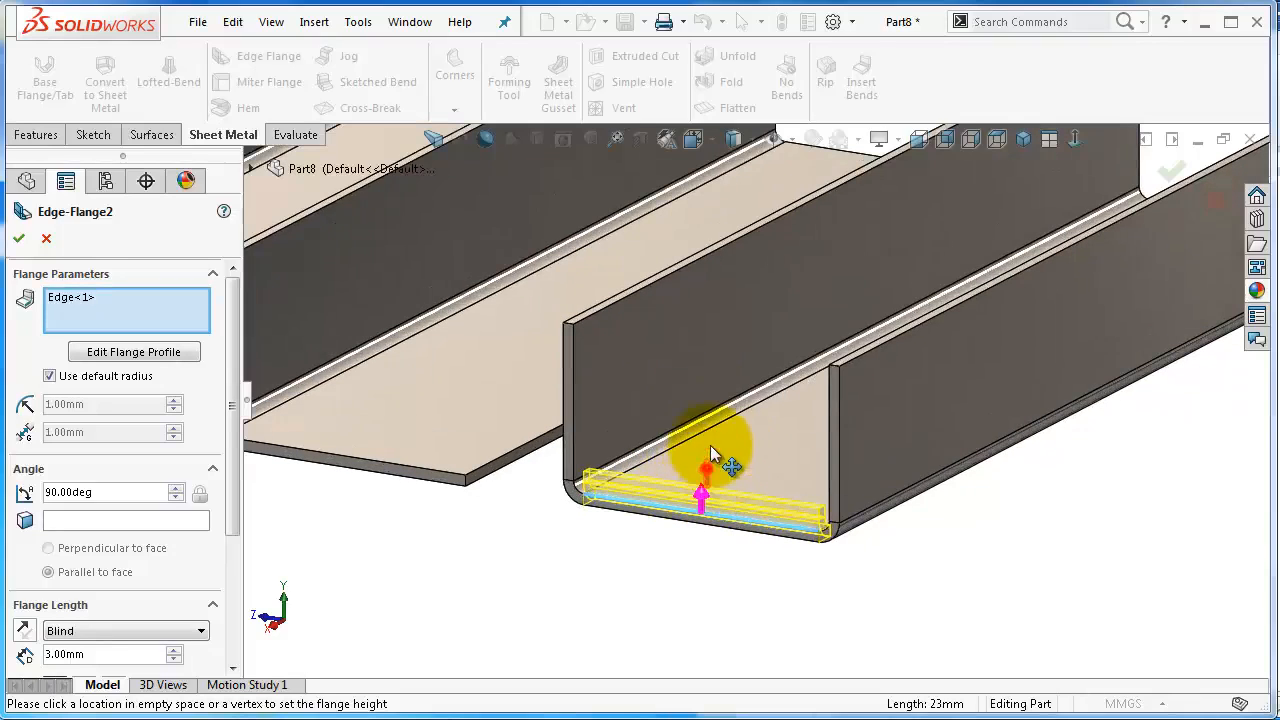
left_click_drag(711, 452, 707, 338)
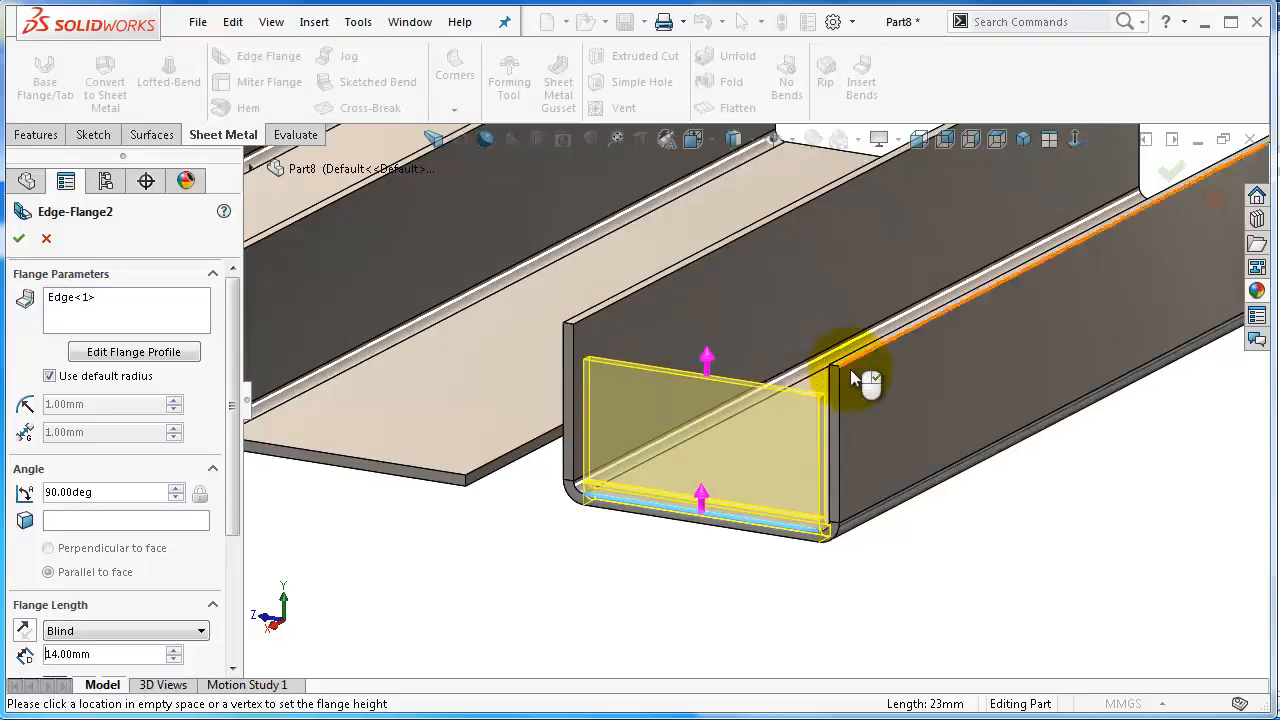
scroll(851, 374, "up", 2)
left_click(722, 370)
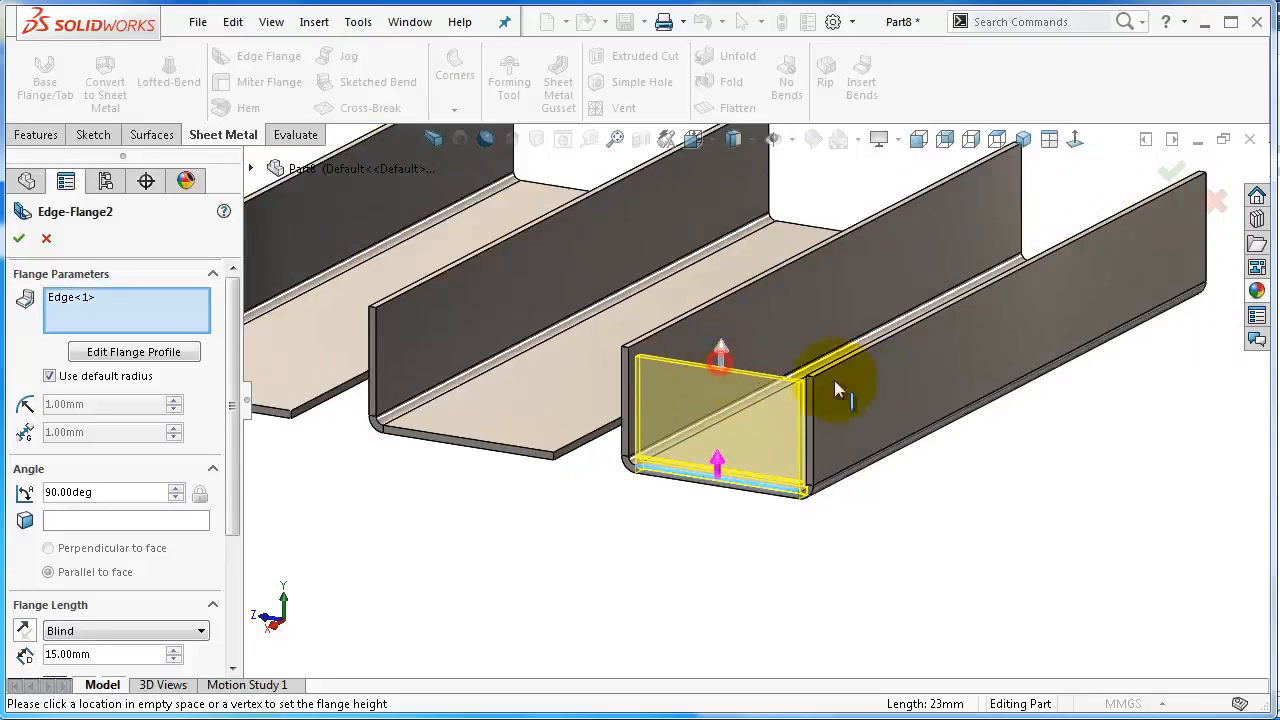
Step: Add the far end edge of the U channel's base to the same Edge Flange and finish it with a 13 mm length
middle_click_drag(943, 414, 1022, 400)
scroll(1040, 360, "down", 6)
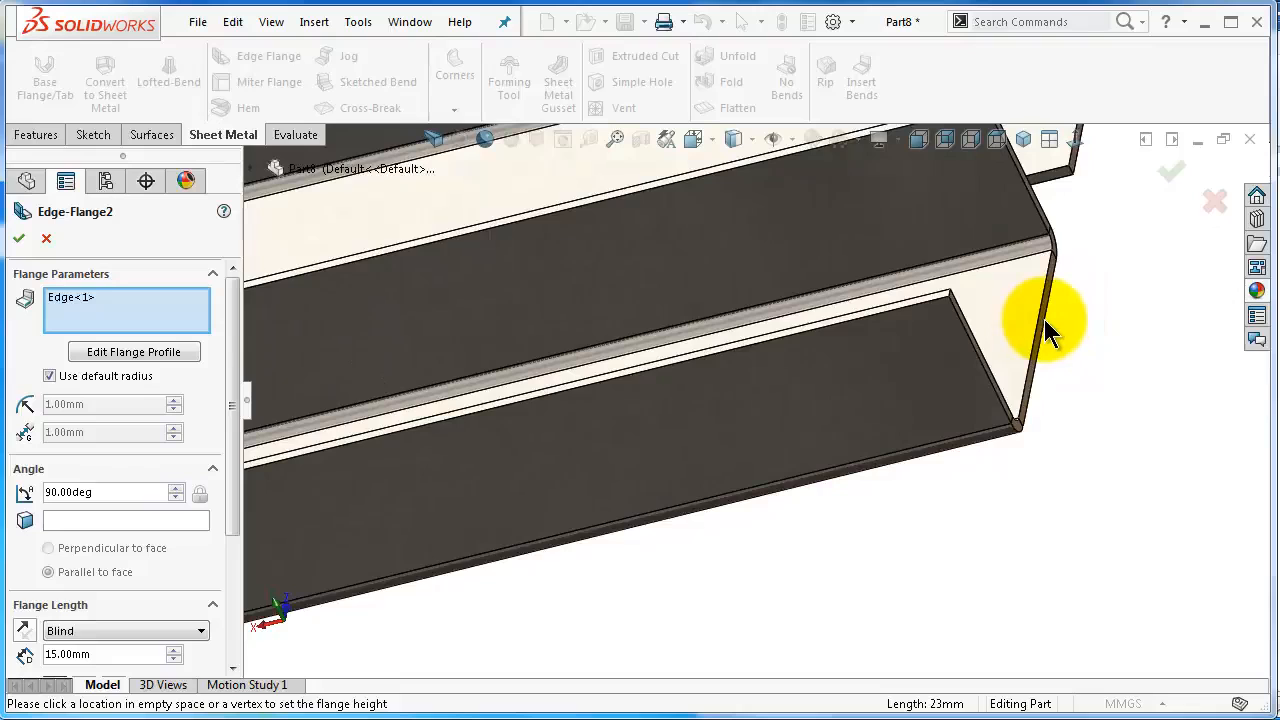
middle_click_drag(1048, 330, 950, 305)
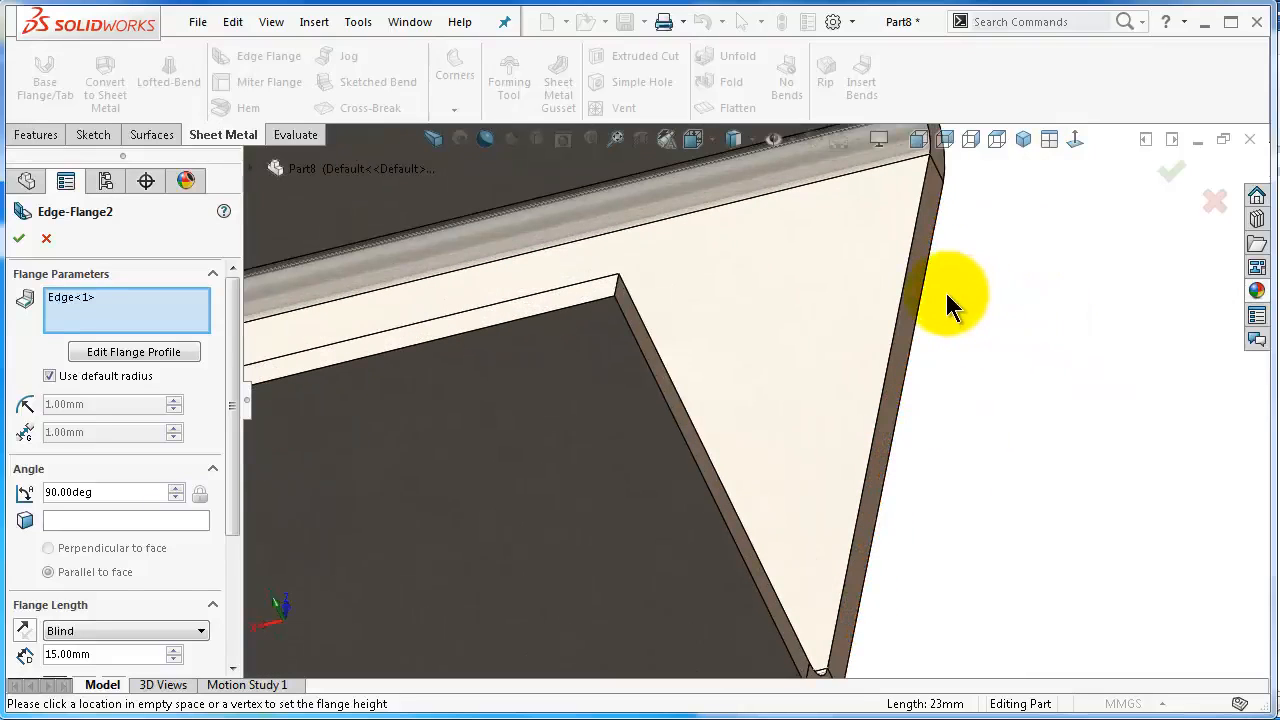
left_click(924, 300)
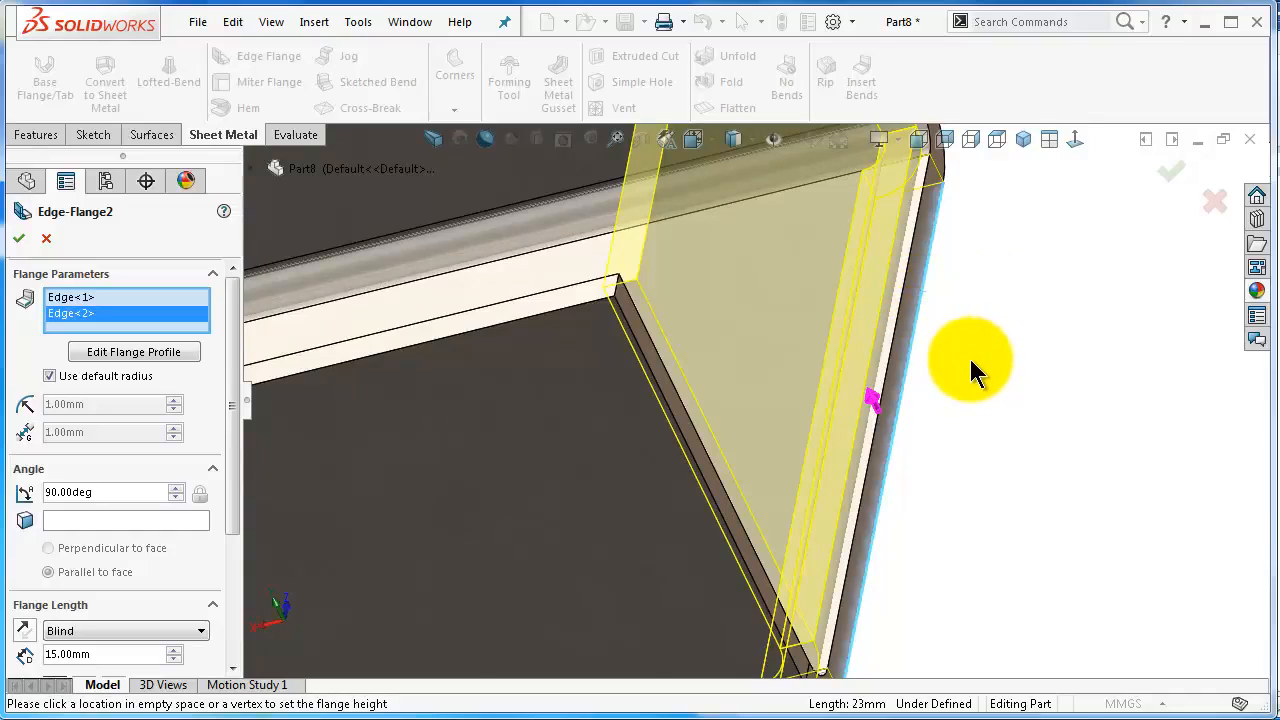
scroll(969, 356, "up", 2)
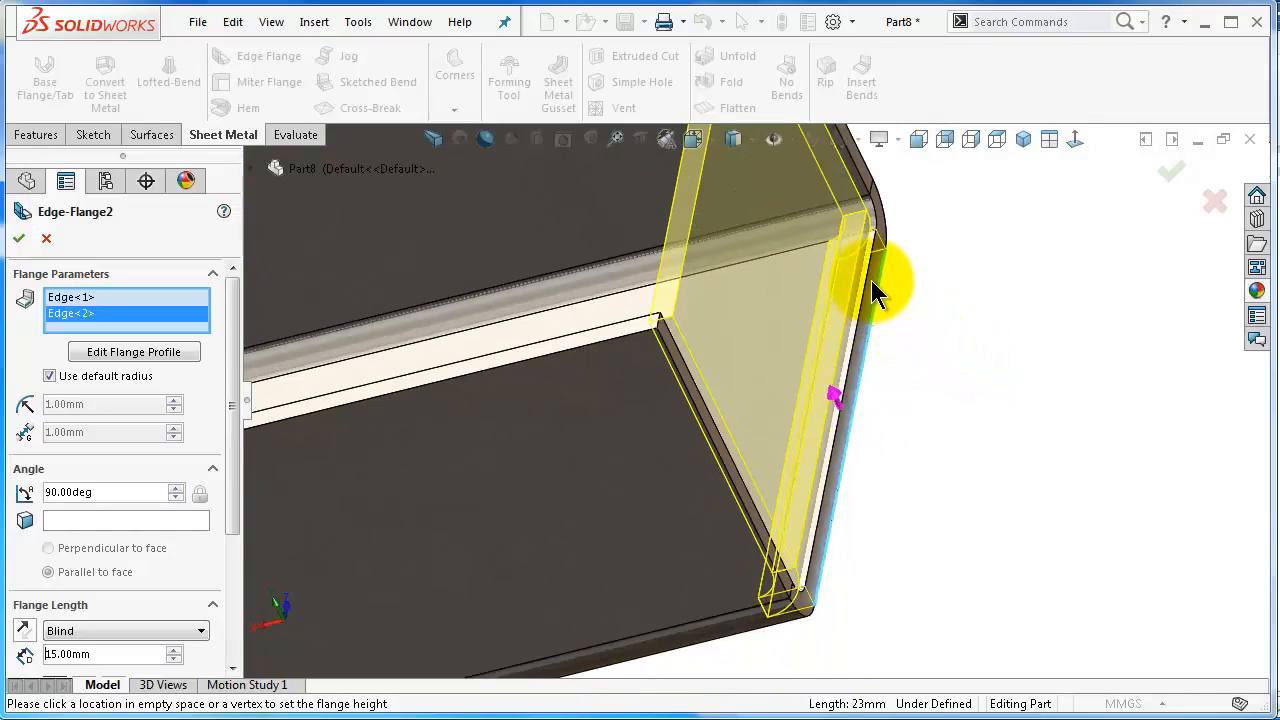
scroll(922, 318, "up", 1)
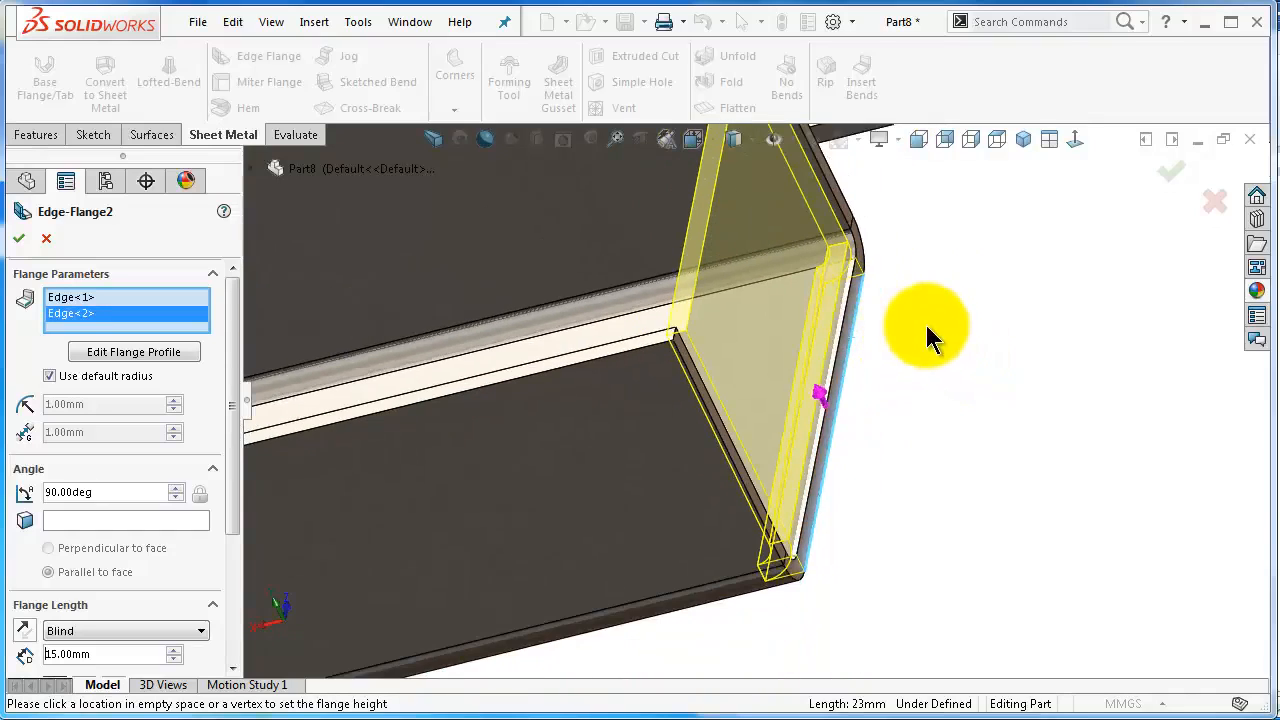
middle_click_drag(925, 322, 482, 338)
left_click(768, 381)
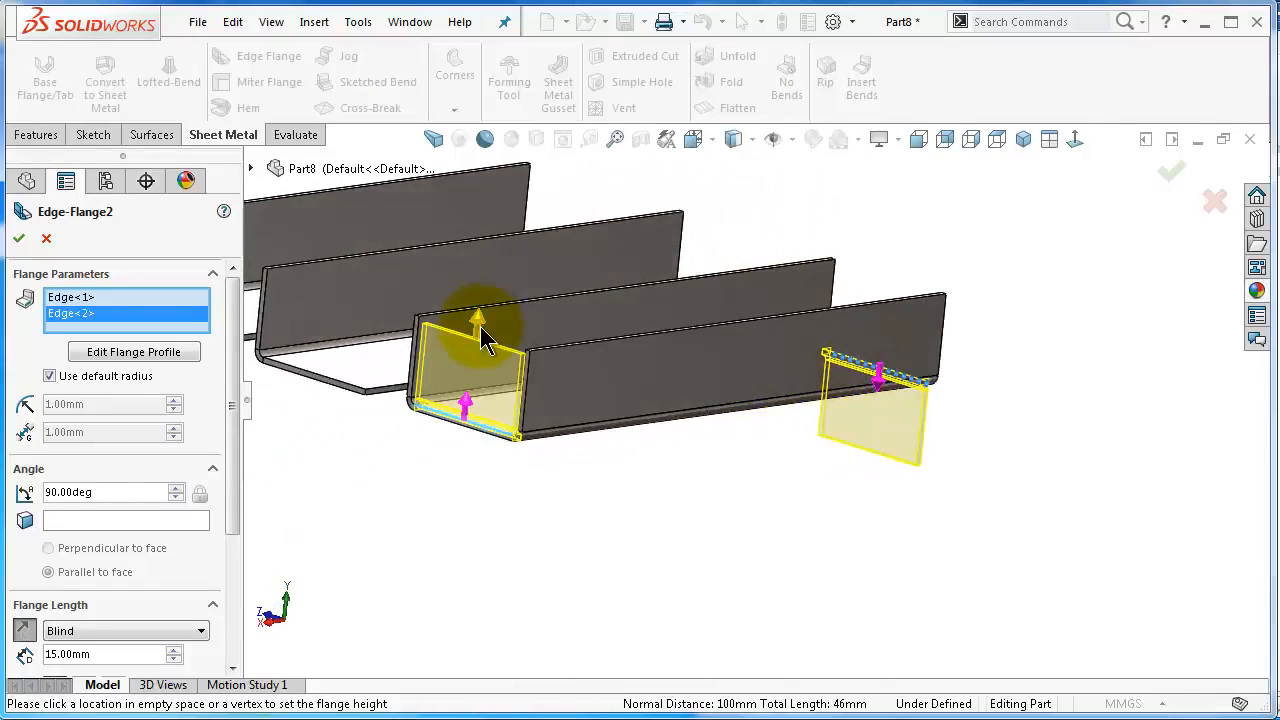
left_click_drag(478, 327, 478, 309)
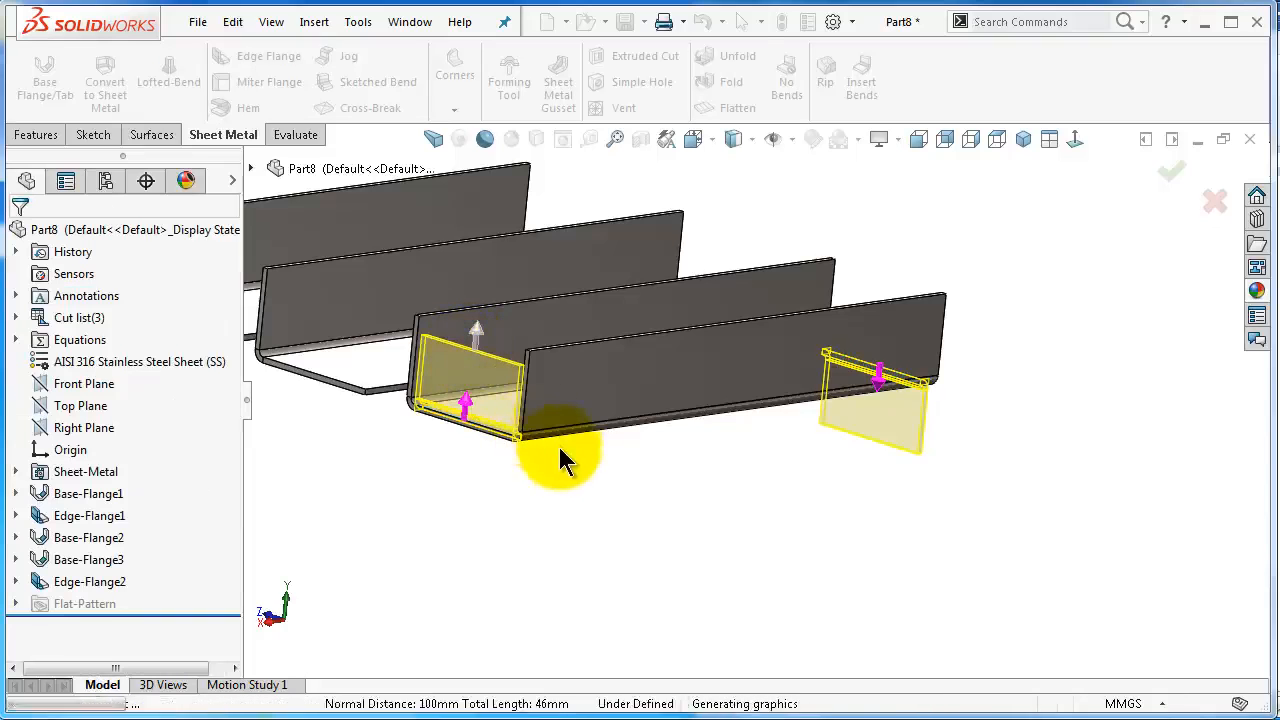
Step: Examine the edge flanges at both ends of the U channel, including their direction and the gaps beside the side walls
middle_click_drag(594, 467, 486, 471)
scroll(571, 400, "down", 5)
middle_click_drag(733, 367, 760, 330)
scroll(846, 349, "down", 2)
middle_click_drag(846, 354, 839, 420)
scroll(827, 485, "down", 2)
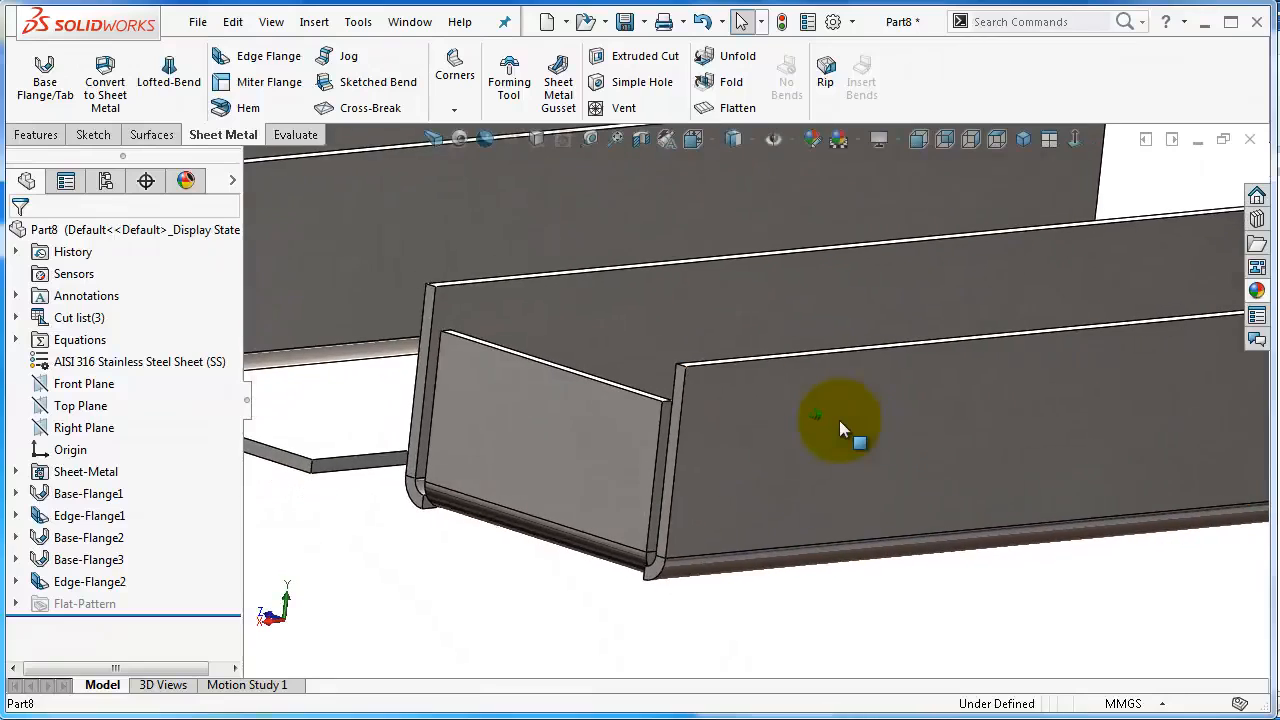
scroll(874, 442, "up", 2)
scroll(874, 440, "up", 2)
scroll(1030, 454, "down", 2)
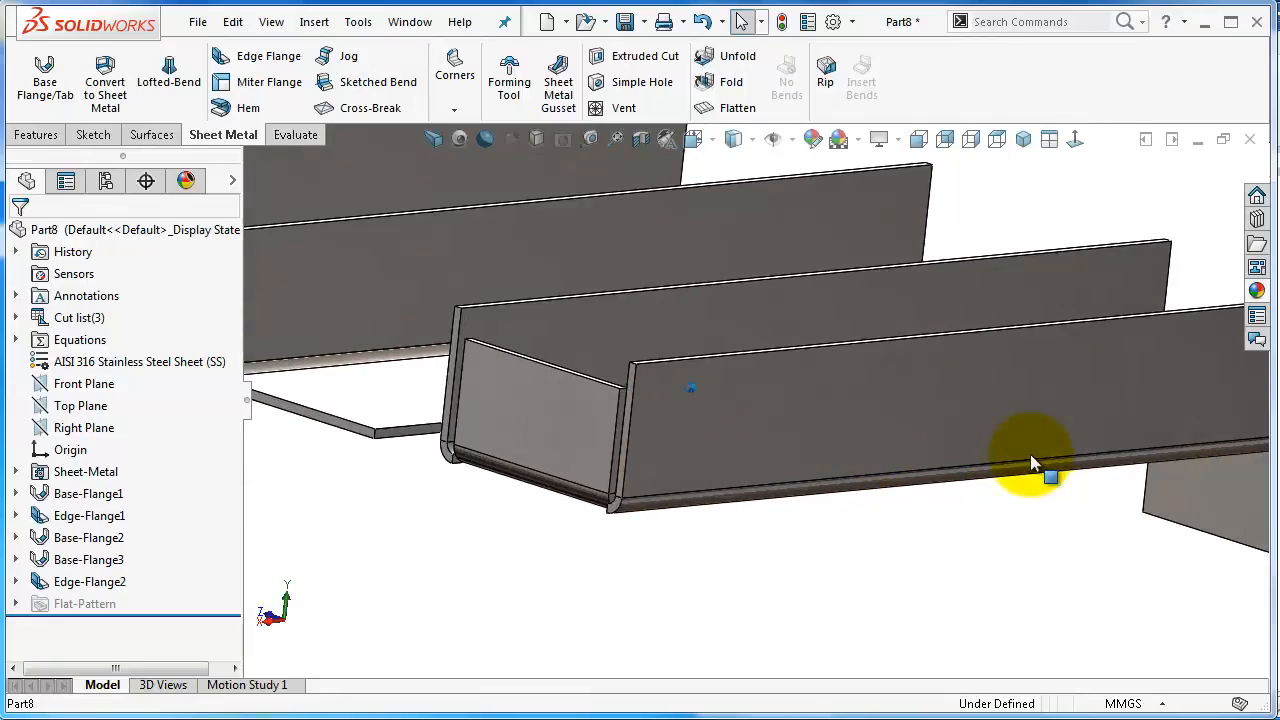
Step: Open the flange profile sketch at the U channel's far end and pull one side line inward to make it about 14 mm wide
left_click(108, 581)
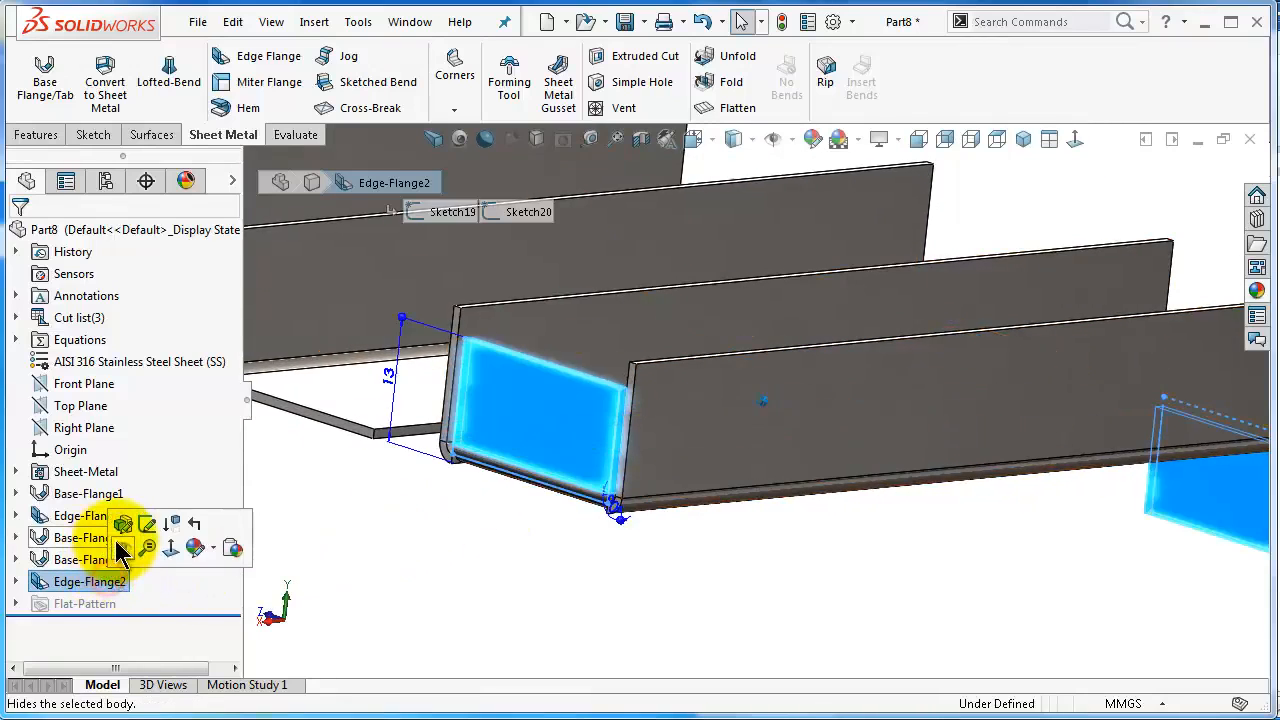
left_click(131, 516)
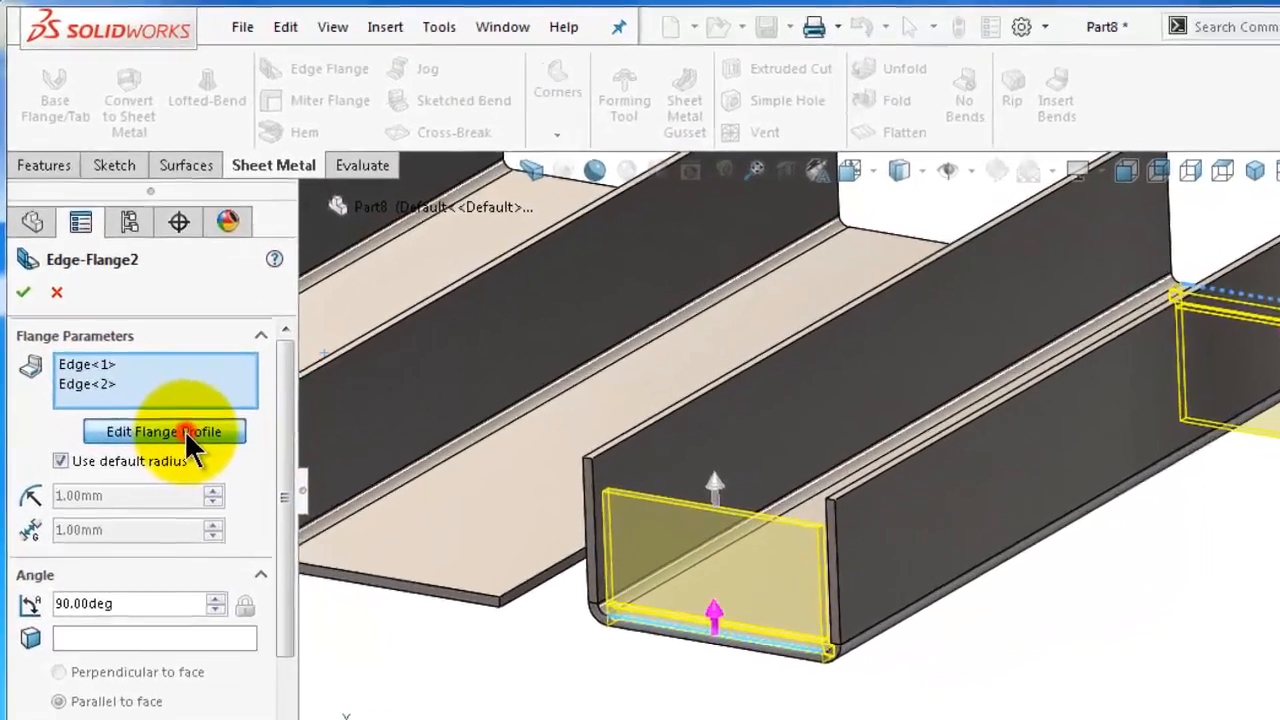
left_click(153, 356)
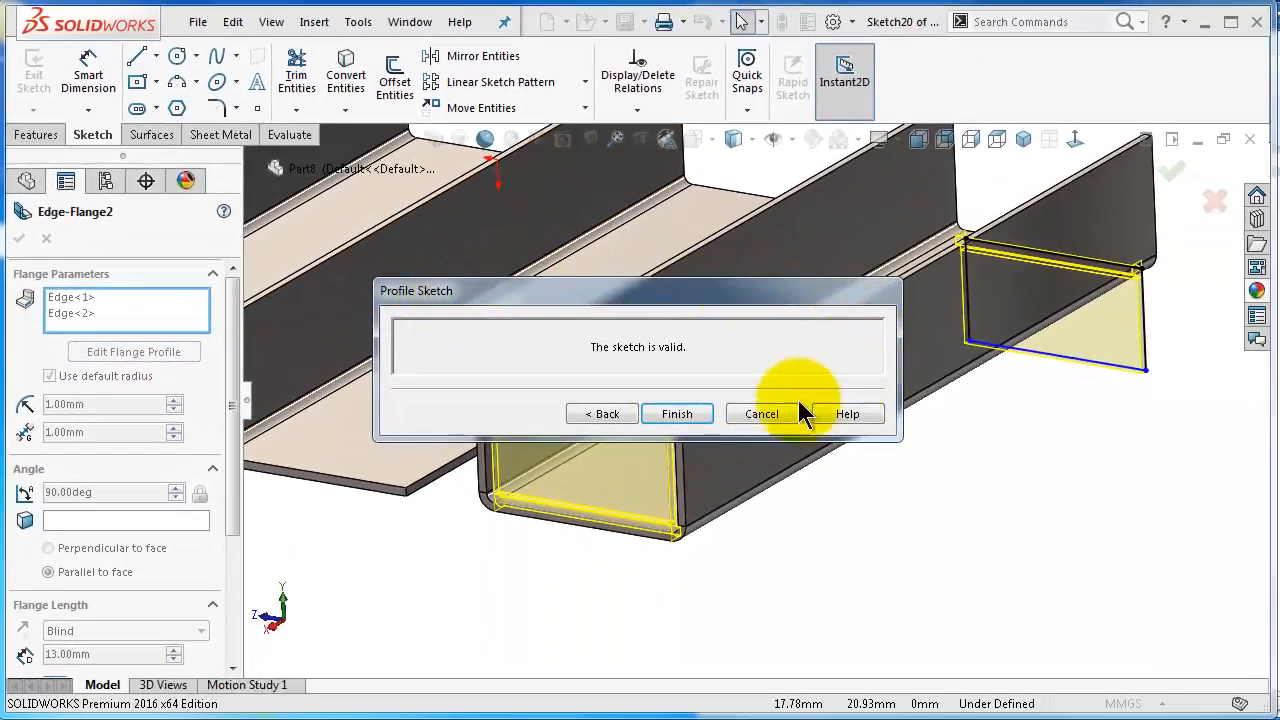
mouse_move(703, 291)
left_mouse_down()
mouse_move(783, 402)
mouse_move(894, 516)
left_mouse_up()
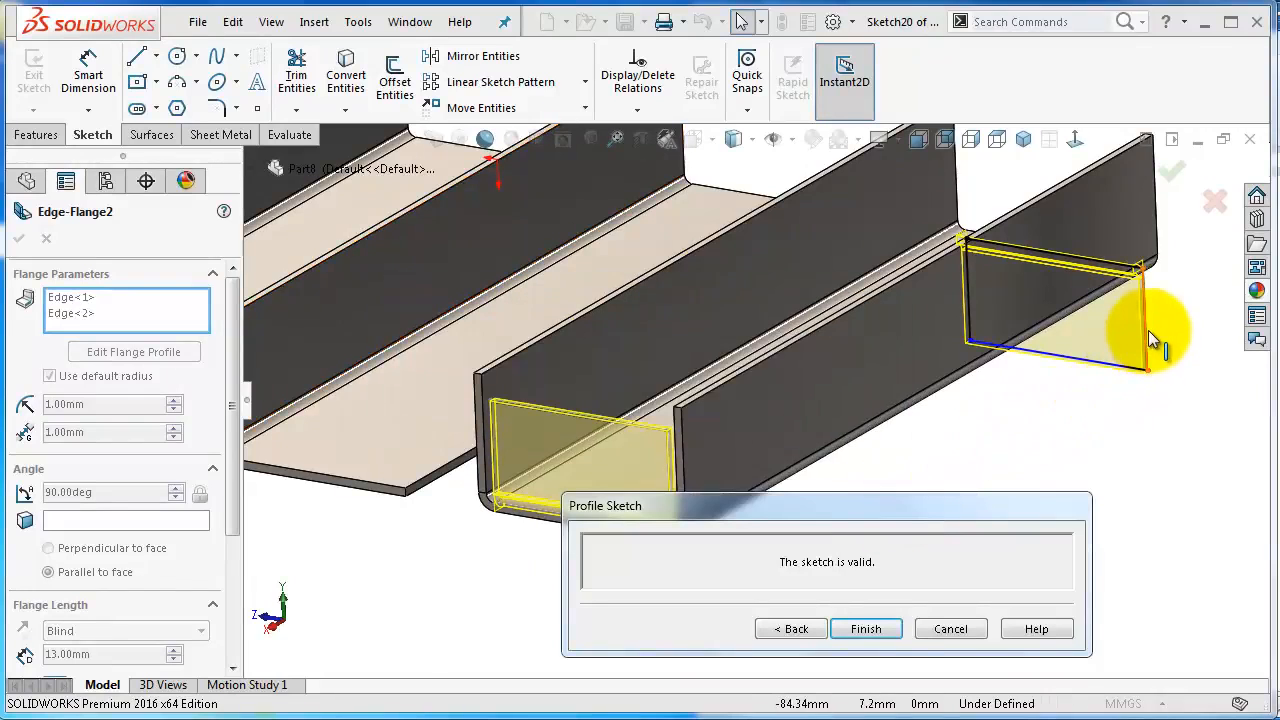
middle_click_drag(786, 423, 909, 457)
scroll(909, 457, "down", 3)
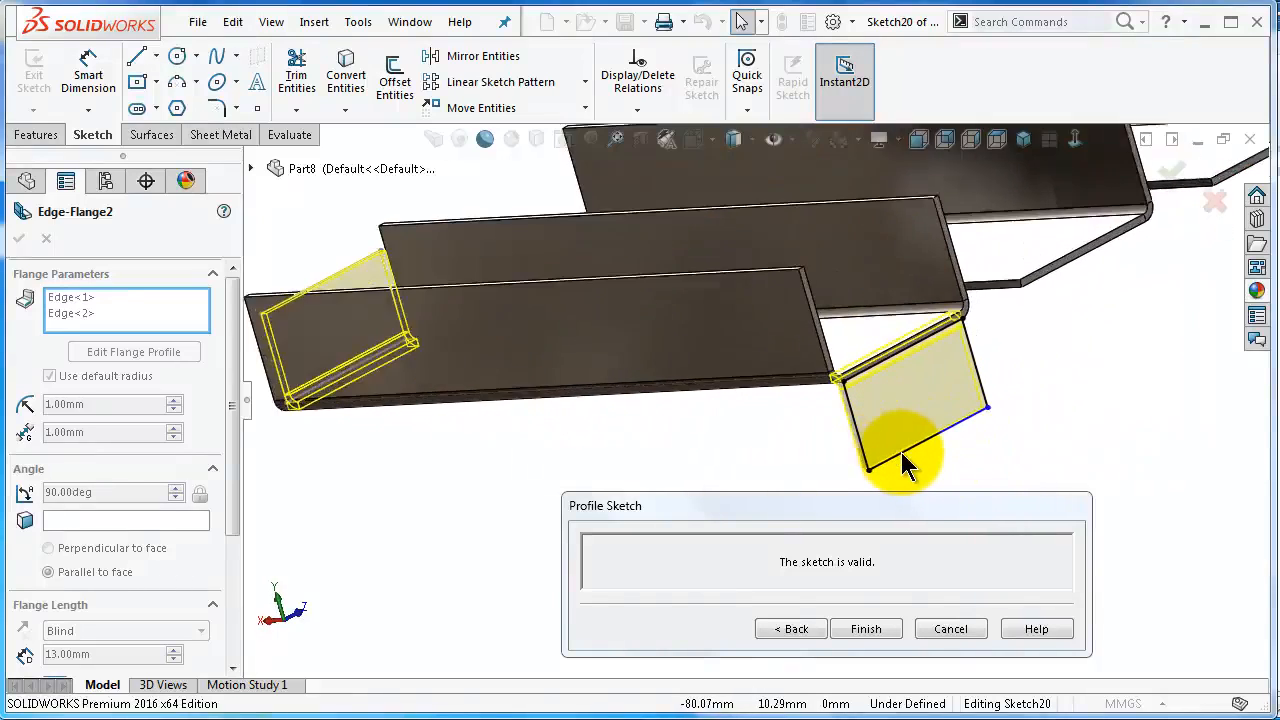
scroll(890, 455, "down", 2)
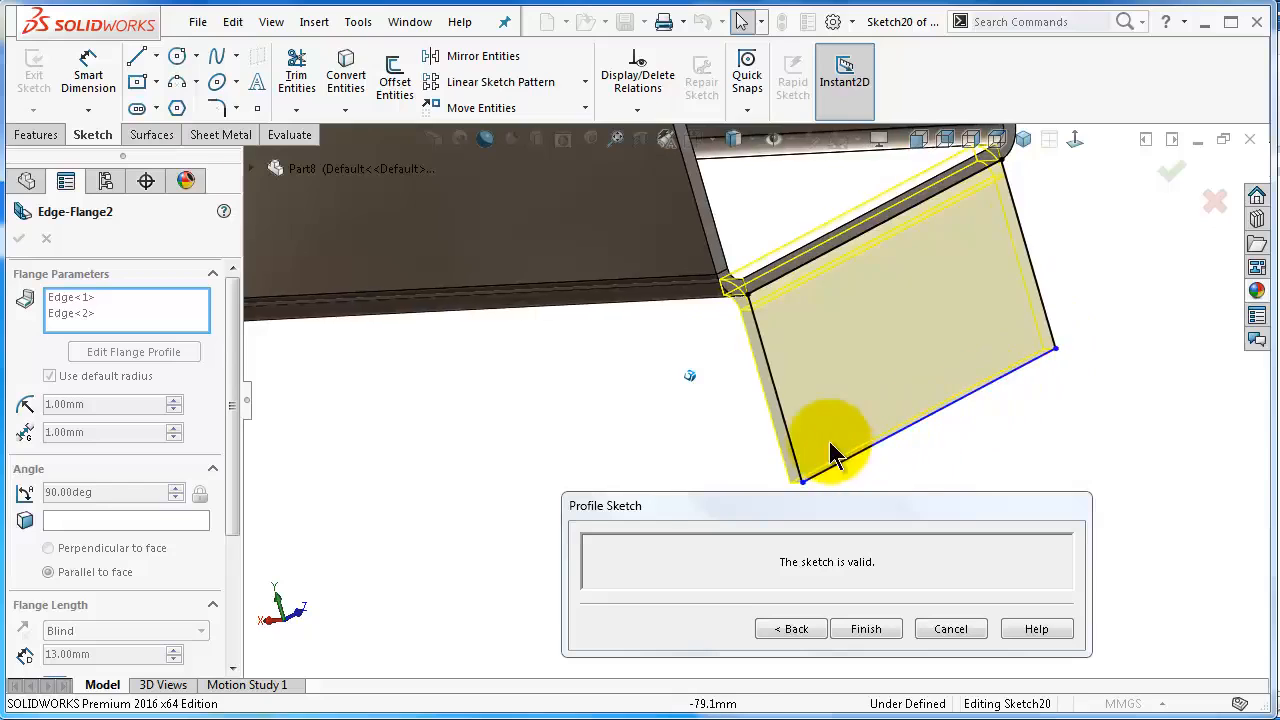
left_click_drag(783, 417, 824, 391)
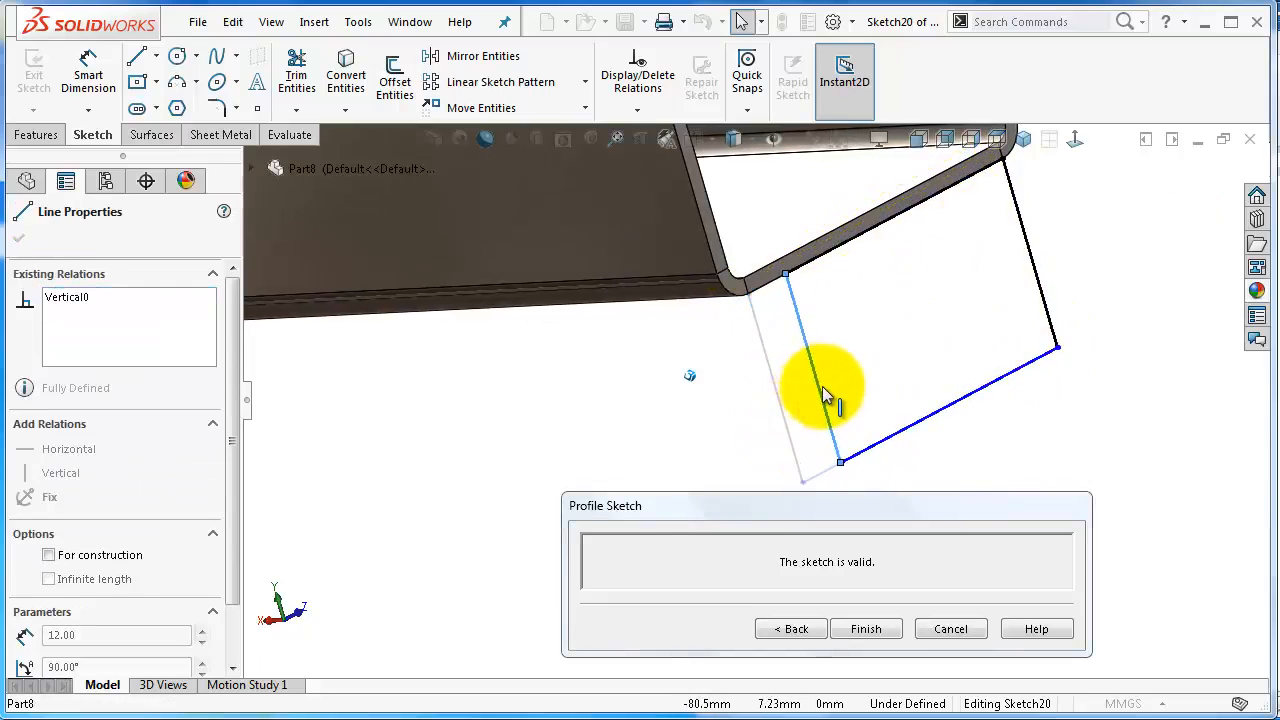
left_click_drag(884, 364, 881, 367)
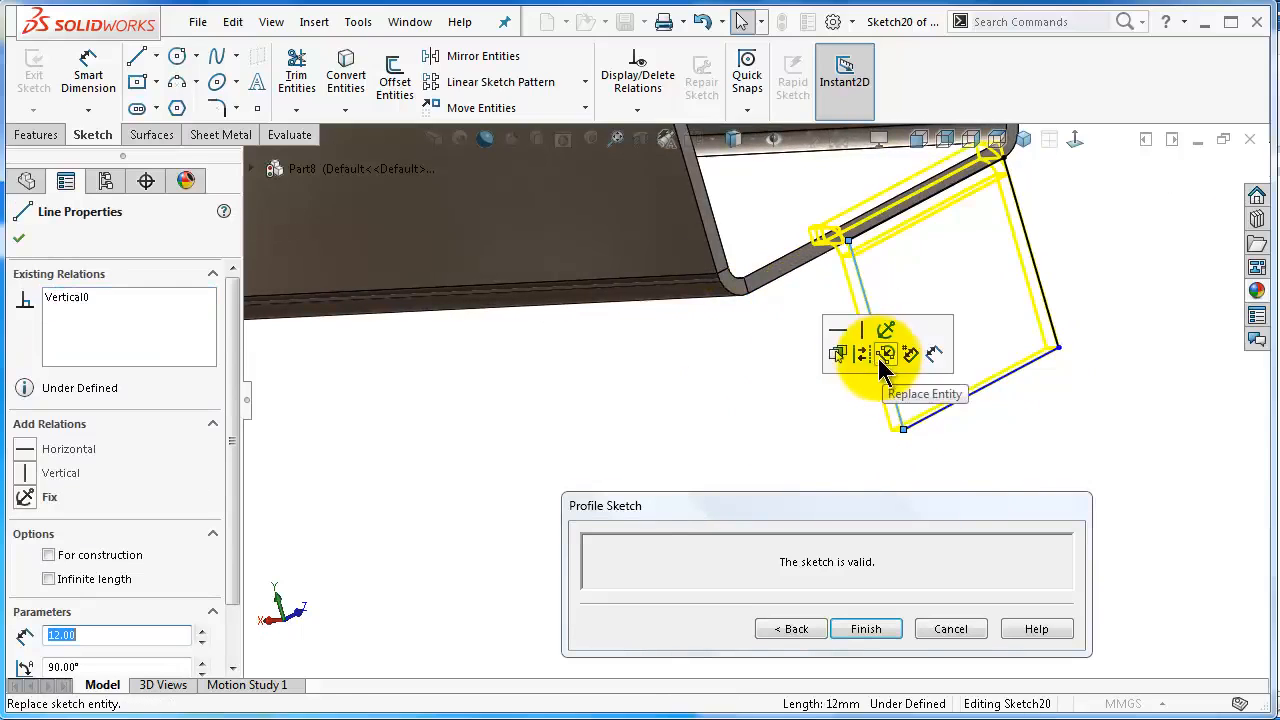
Step: Move the profile's outer line toward the channel base to shorten the flange to about 7.5 mm
scroll(714, 350, "up", 6)
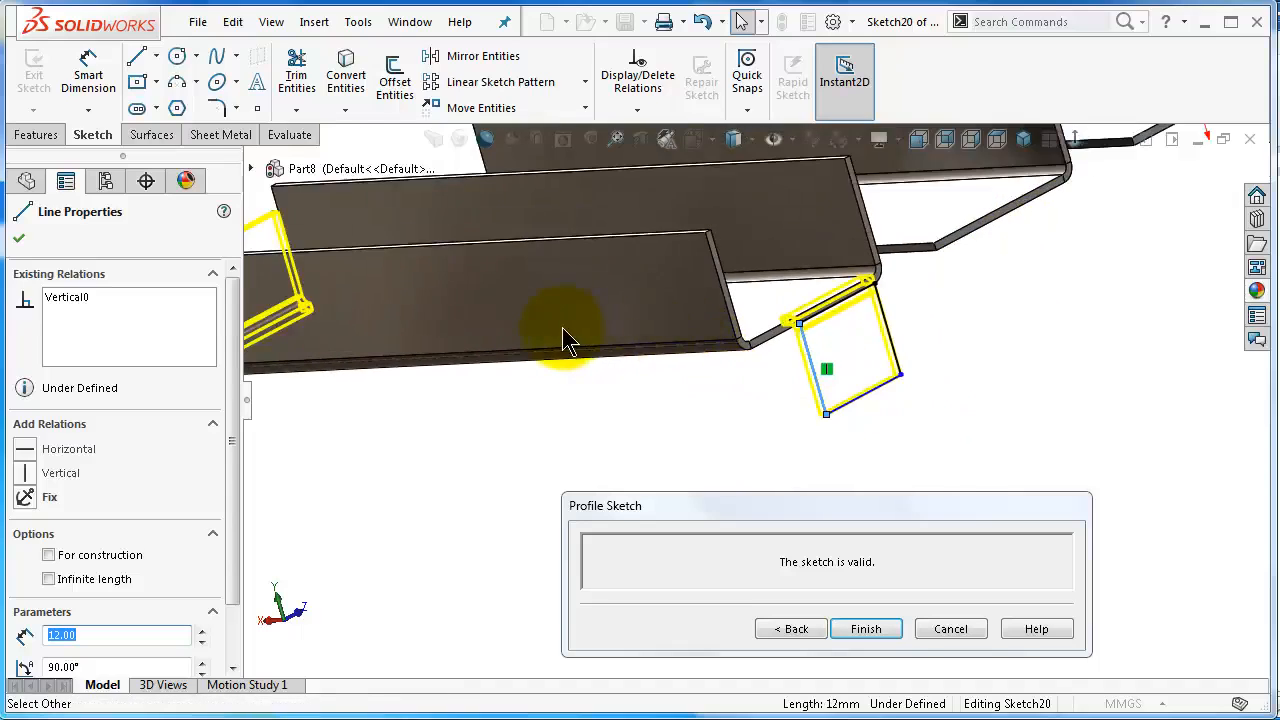
middle_click_drag(785, 395, 627, 375)
left_click_drag(613, 375, 597, 338)
mouse_move(590, 352)
middle_mouse_down()
mouse_move(629, 383)
mouse_move(744, 410)
mouse_move(762, 398)
mouse_move(760, 430)
middle_mouse_up()
scroll(759, 424, "up", 1)
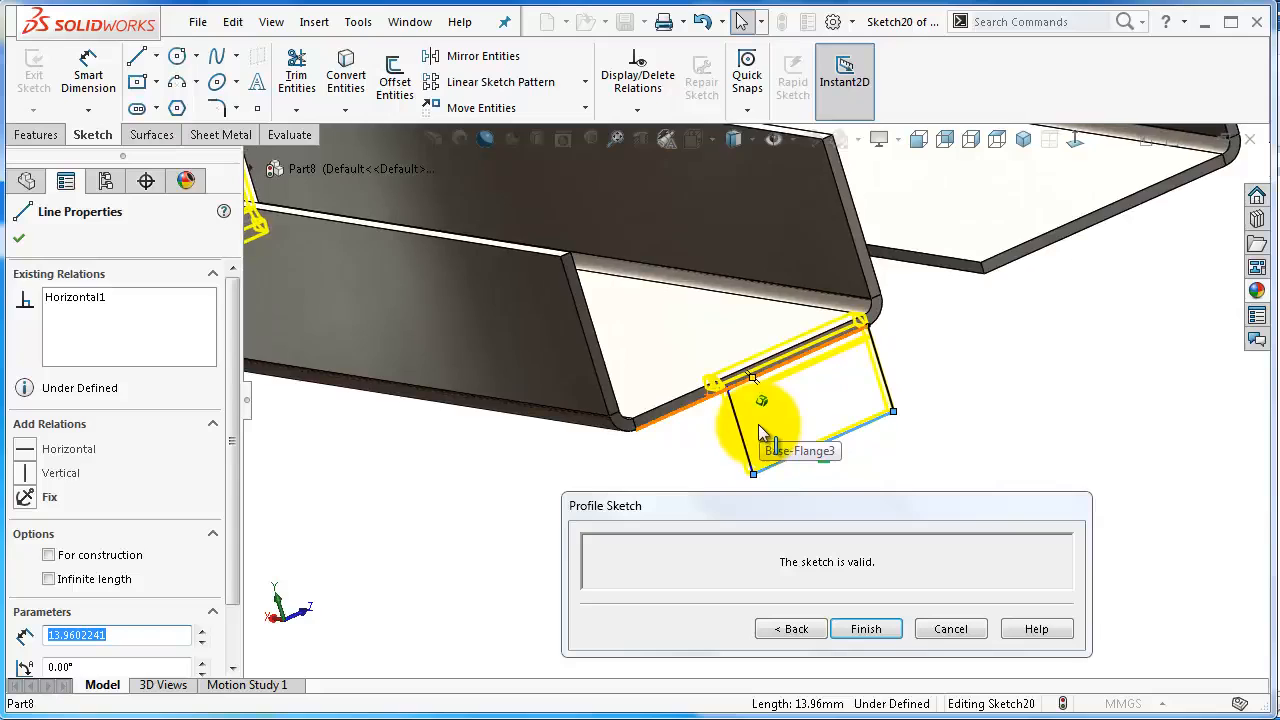
Step: Dimension the distance between the profile's two side lines and set it to 15 mm
left_click(88, 75)
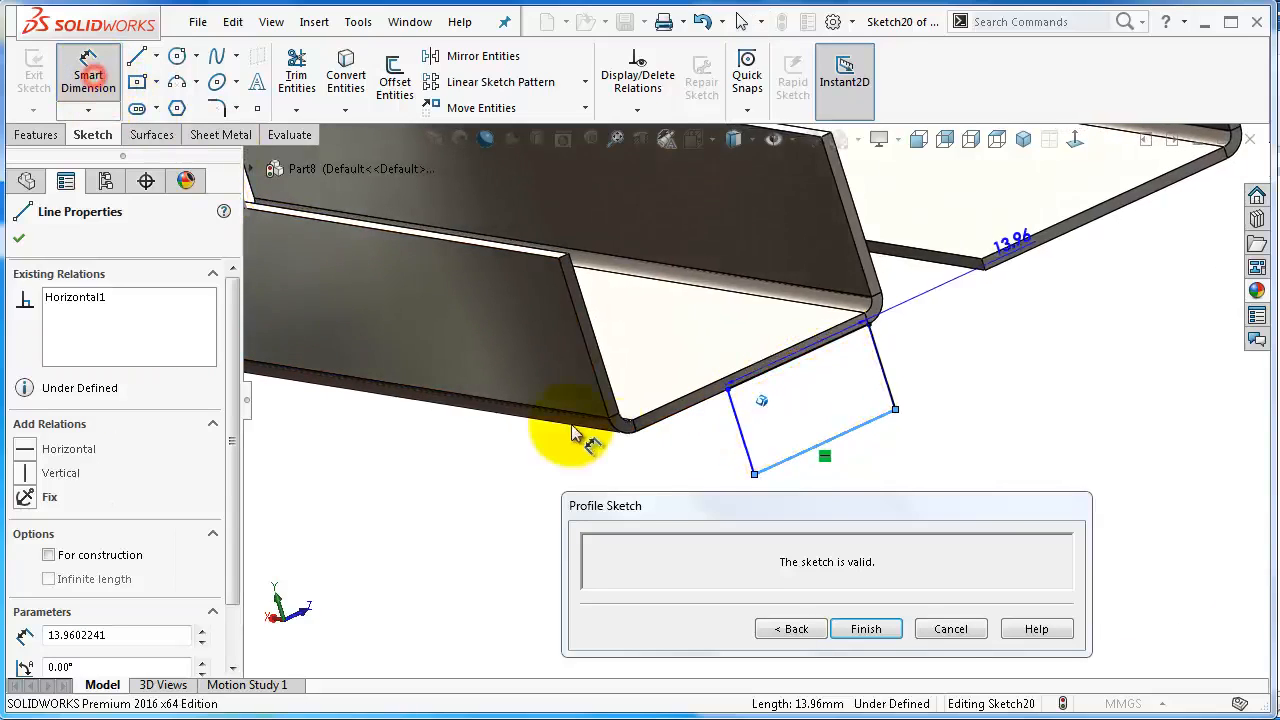
left_click(745, 445)
left_click(816, 401)
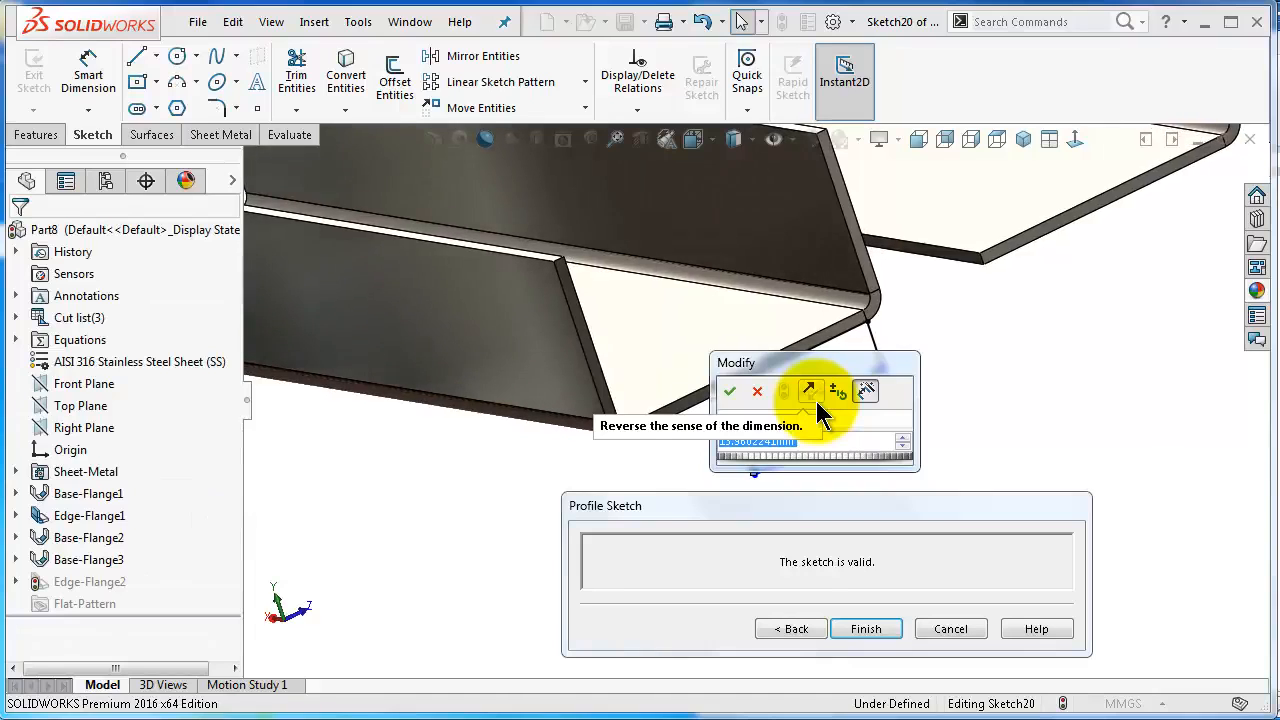
type("15")
key("Return")
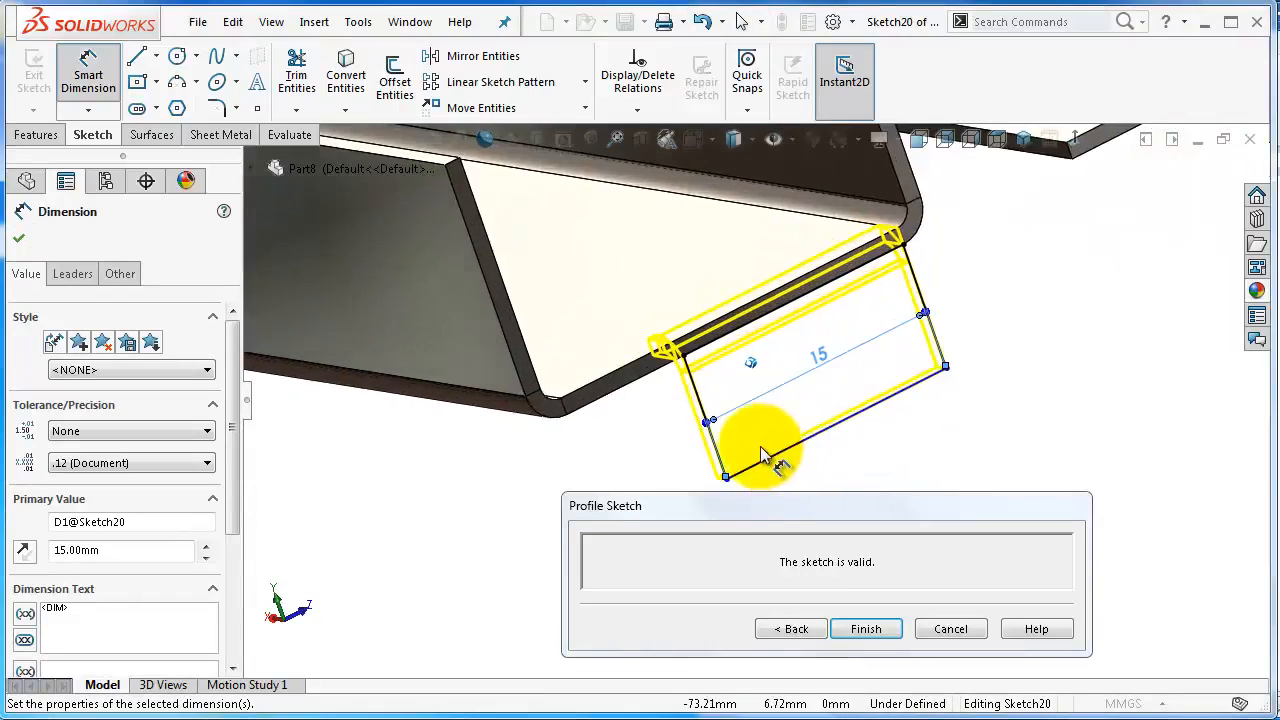
Step: Dimension the profile's free side line and set the flange height to 10 mm
left_click(717, 455)
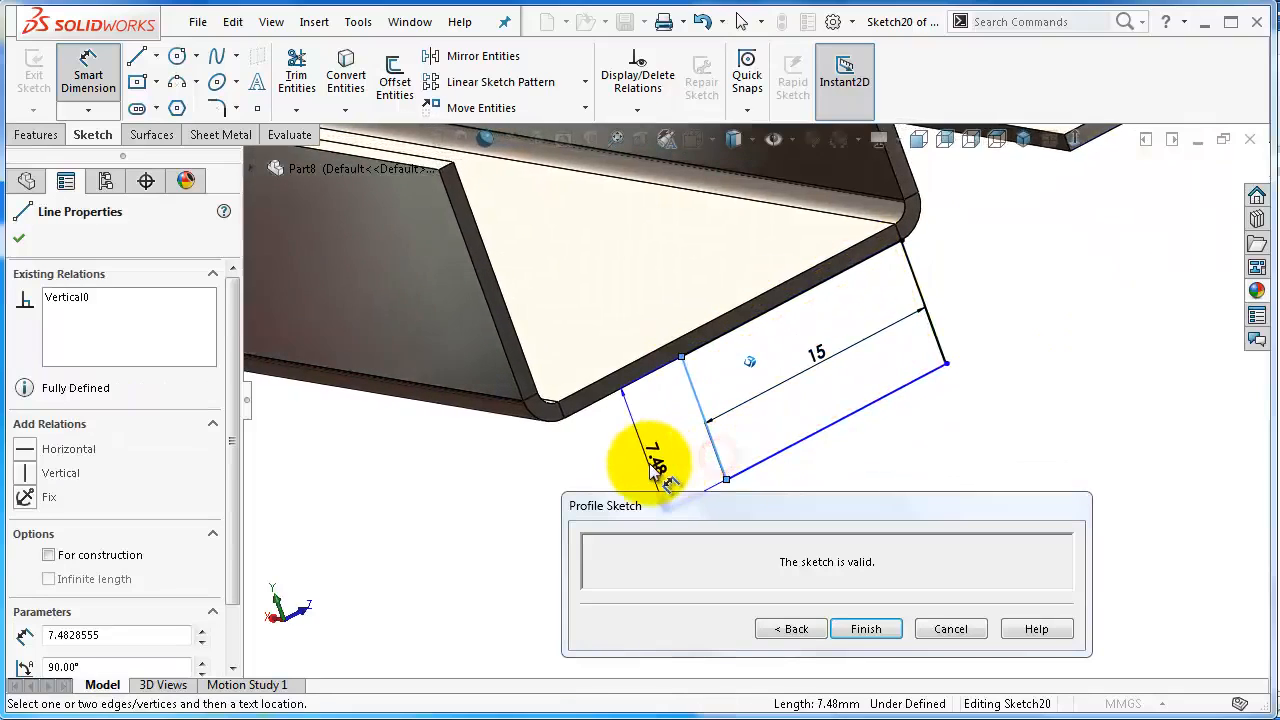
left_click(652, 462)
type("10")
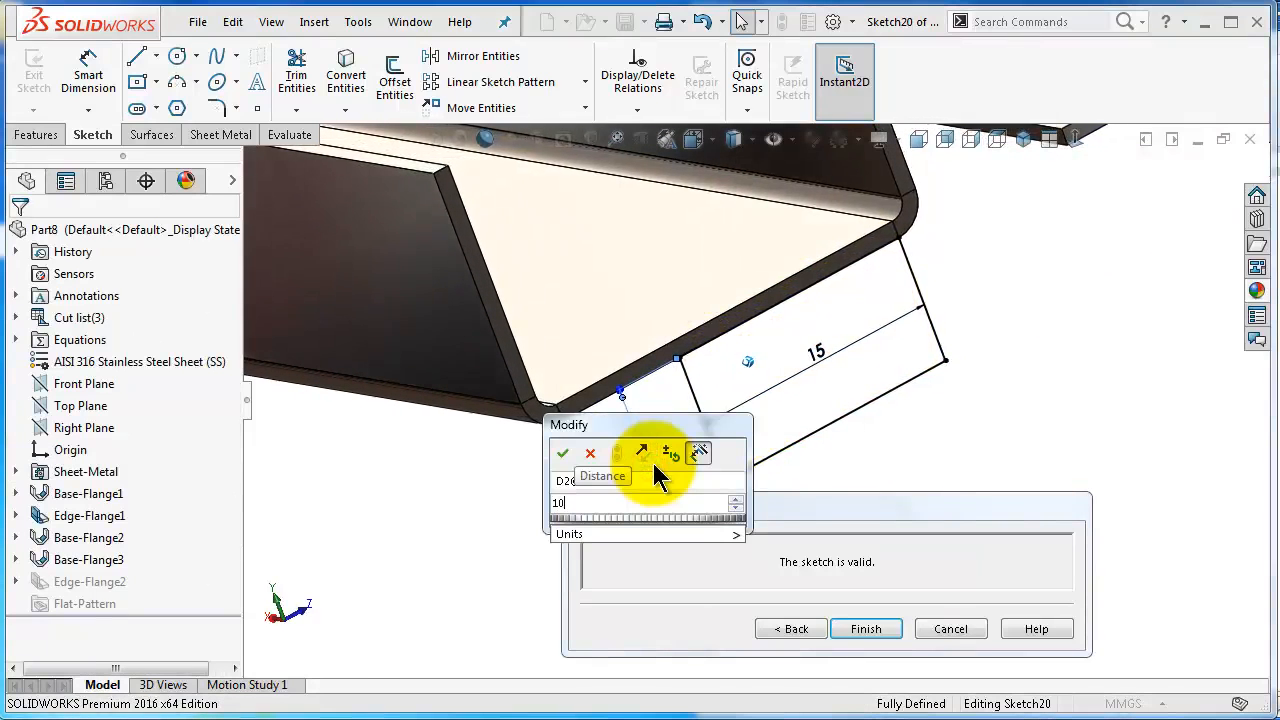
key("Return")
scroll(918, 392, "up", 2)
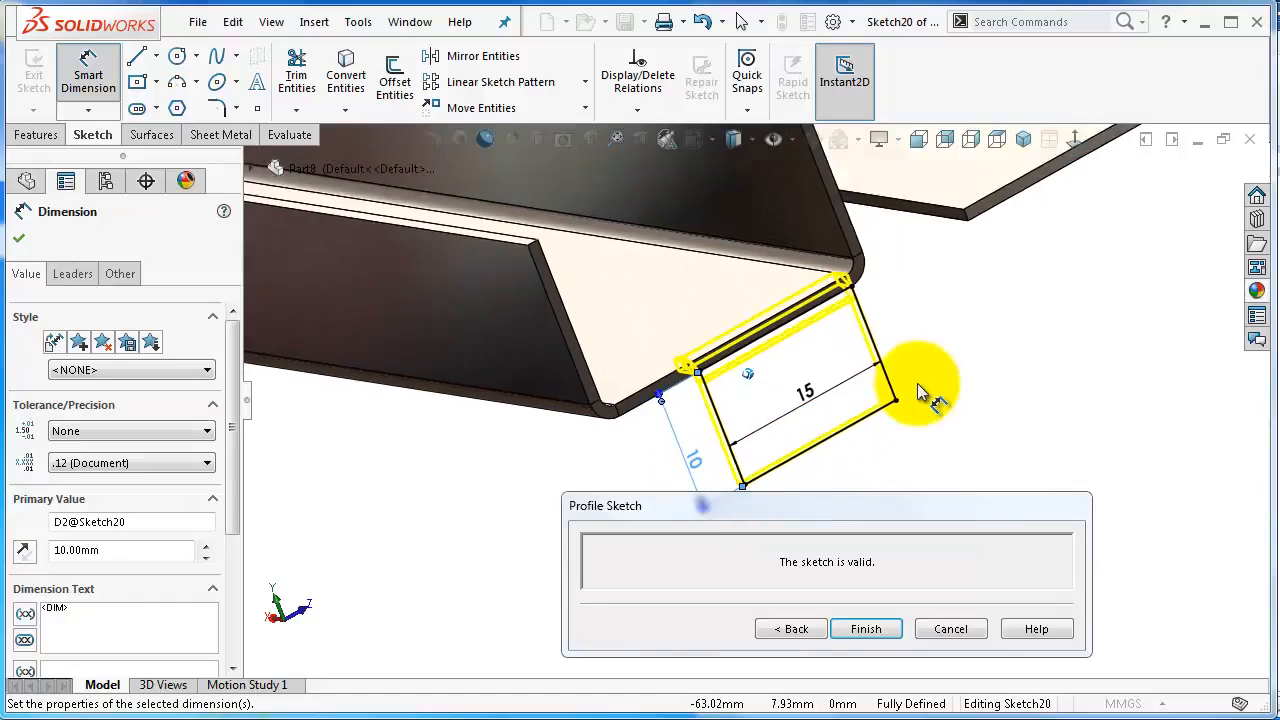
Step: Sketch a diagonal line about 9 mm long across the profile's outer corner, from the side line to the outer line
scroll(920, 391, "down", 2)
scroll(870, 390, "up", 2)
scroll(863, 390, "down", 2)
scroll(760, 410, "up", 2)
scroll(712, 426, "down", 2)
scroll(715, 428, "down", 2)
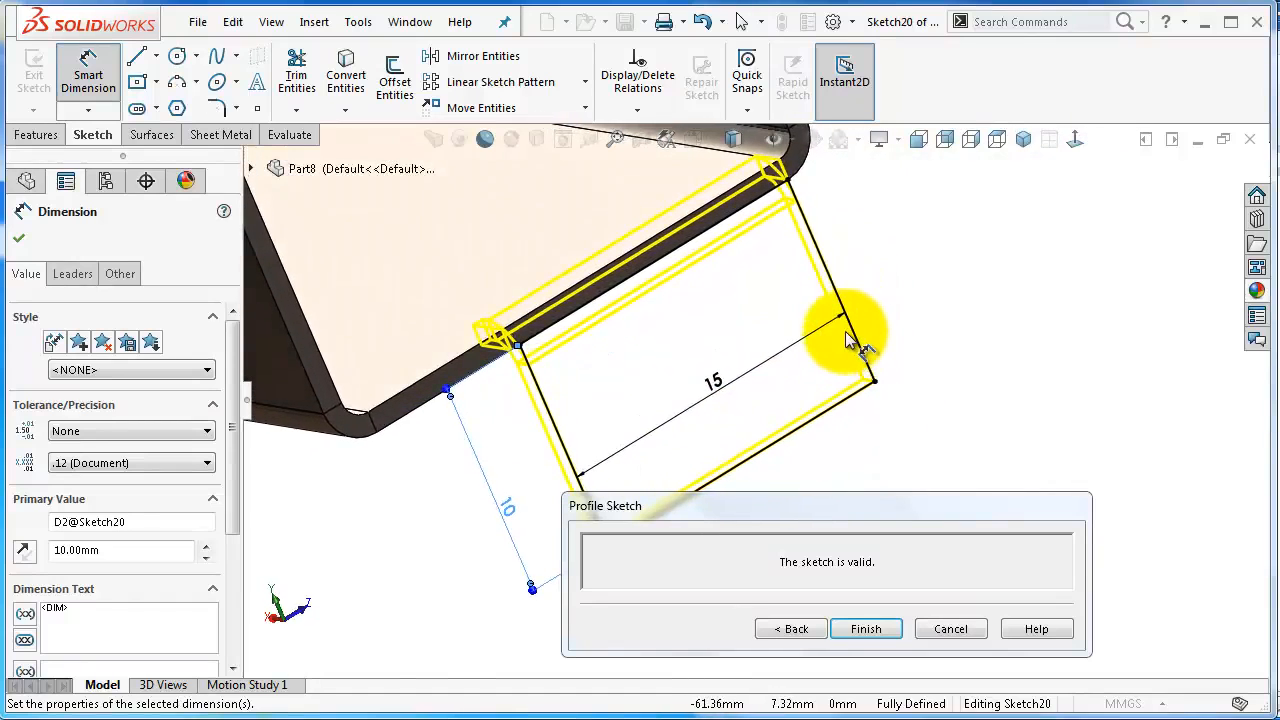
left_click(139, 61)
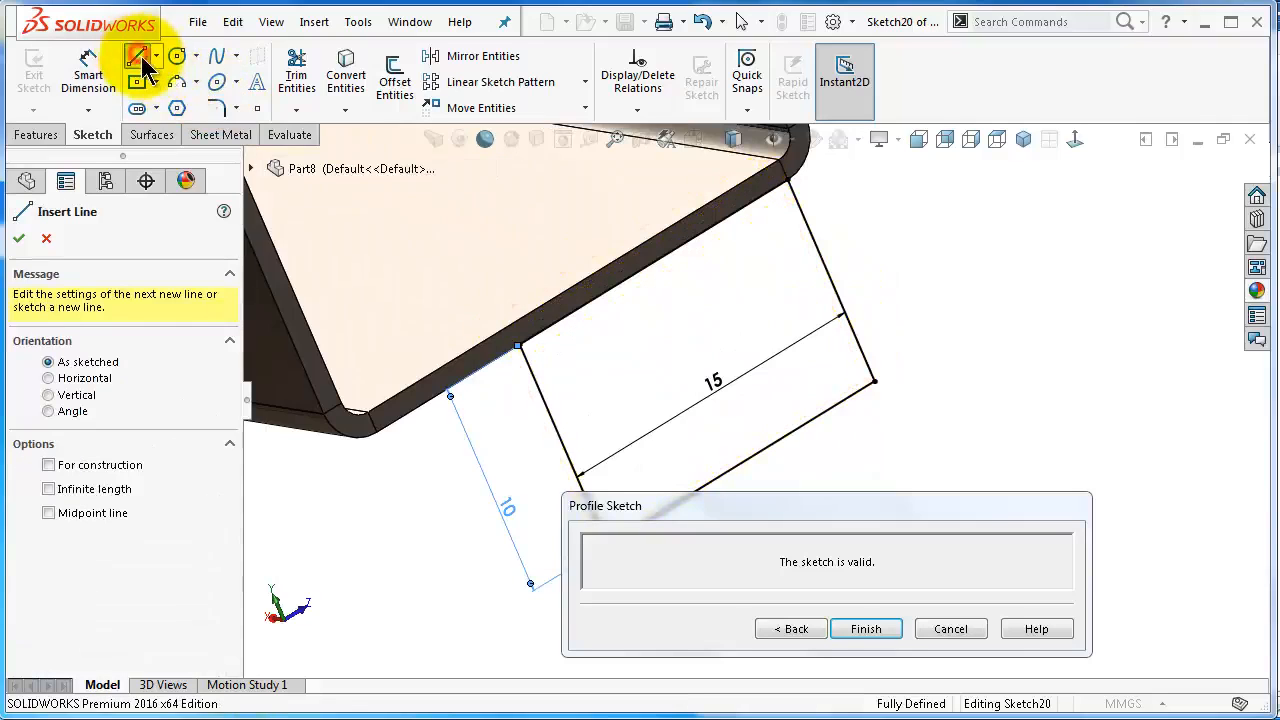
left_click(831, 283)
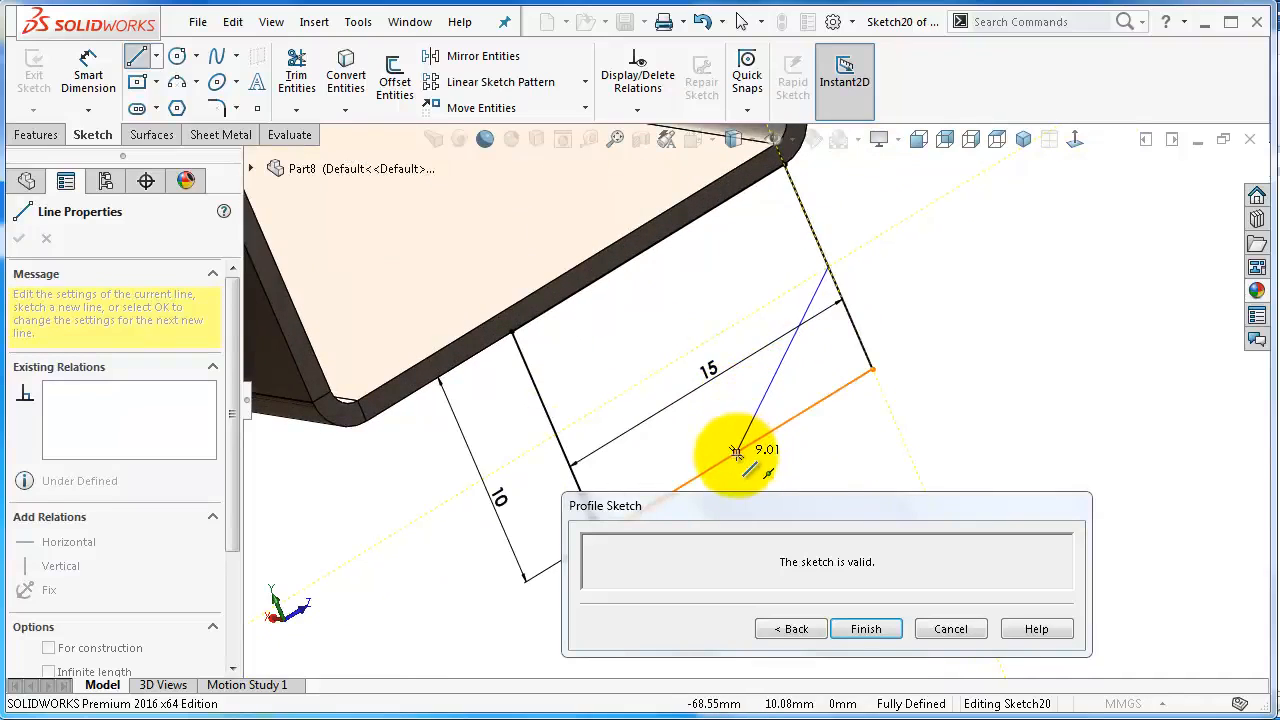
left_click(736, 452)
double_click(766, 467)
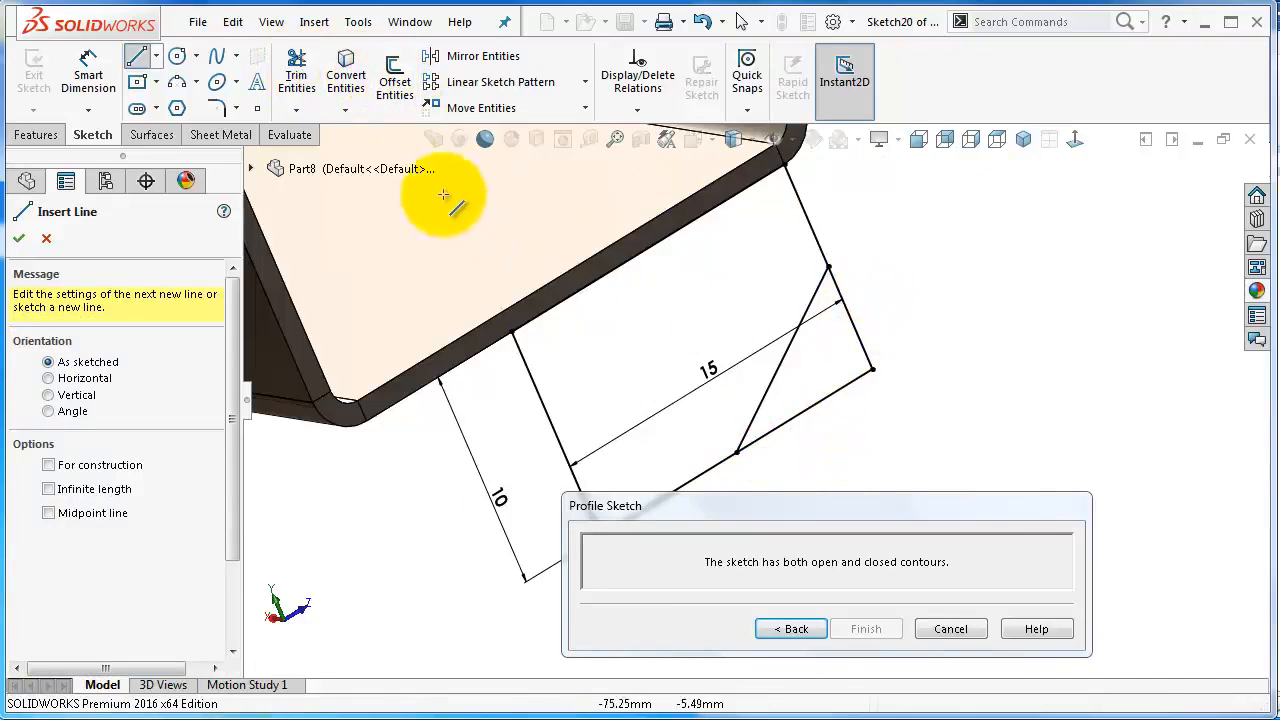
Step: Trim away the corner outside the diagonal line with Power trim and finish the flange profile edit
left_click(300, 80)
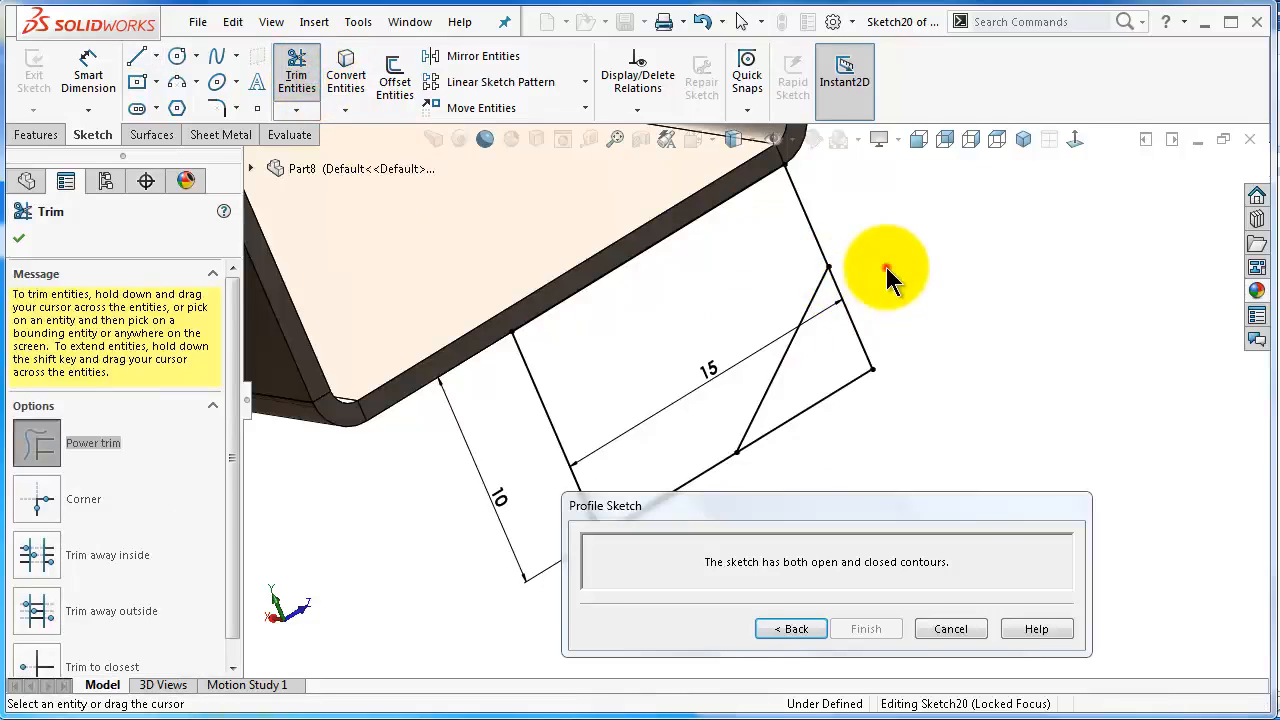
left_click_drag(886, 277, 836, 412)
scroll(848, 336, "up", 2)
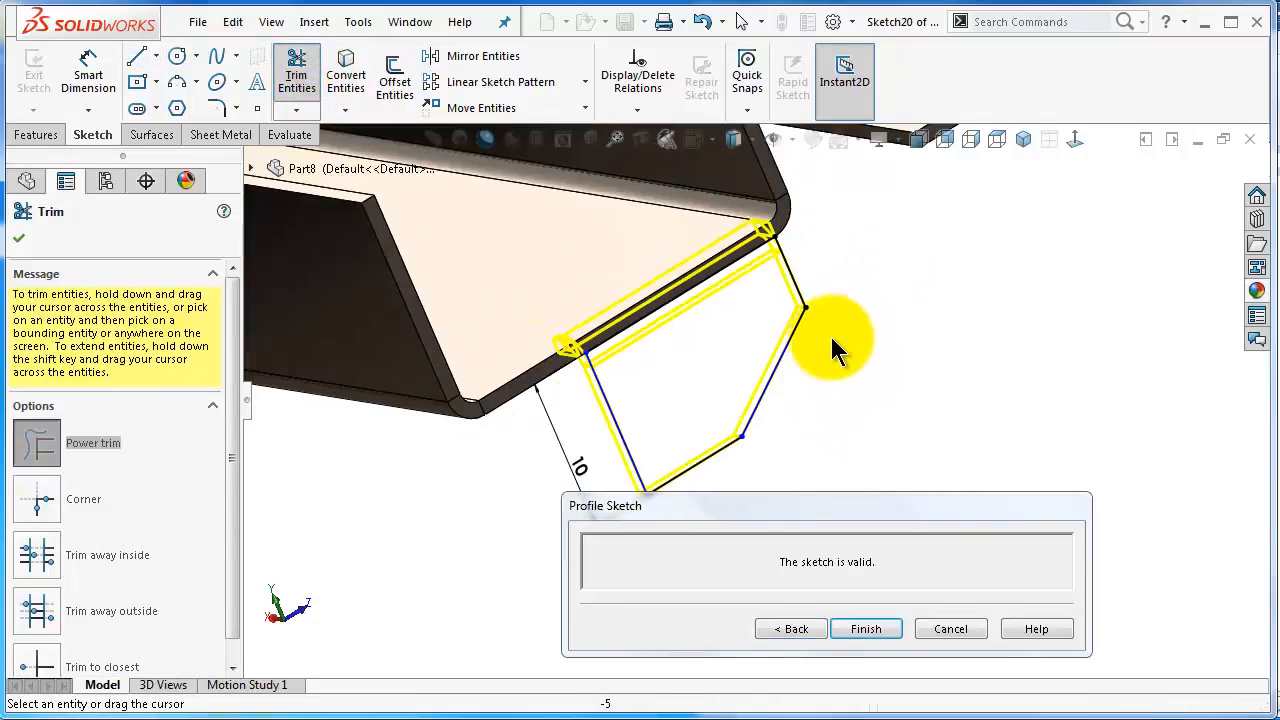
middle_click_drag(826, 341, 826, 341)
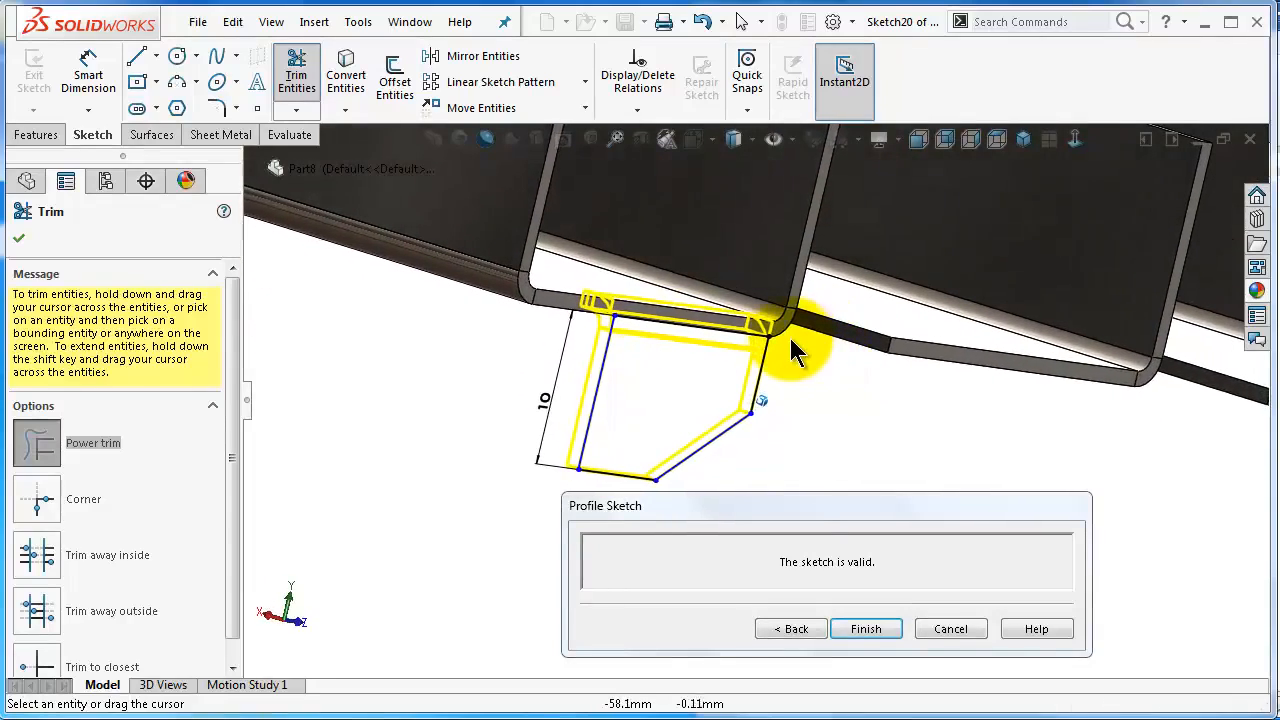
middle_click_drag(834, 509, 834, 509)
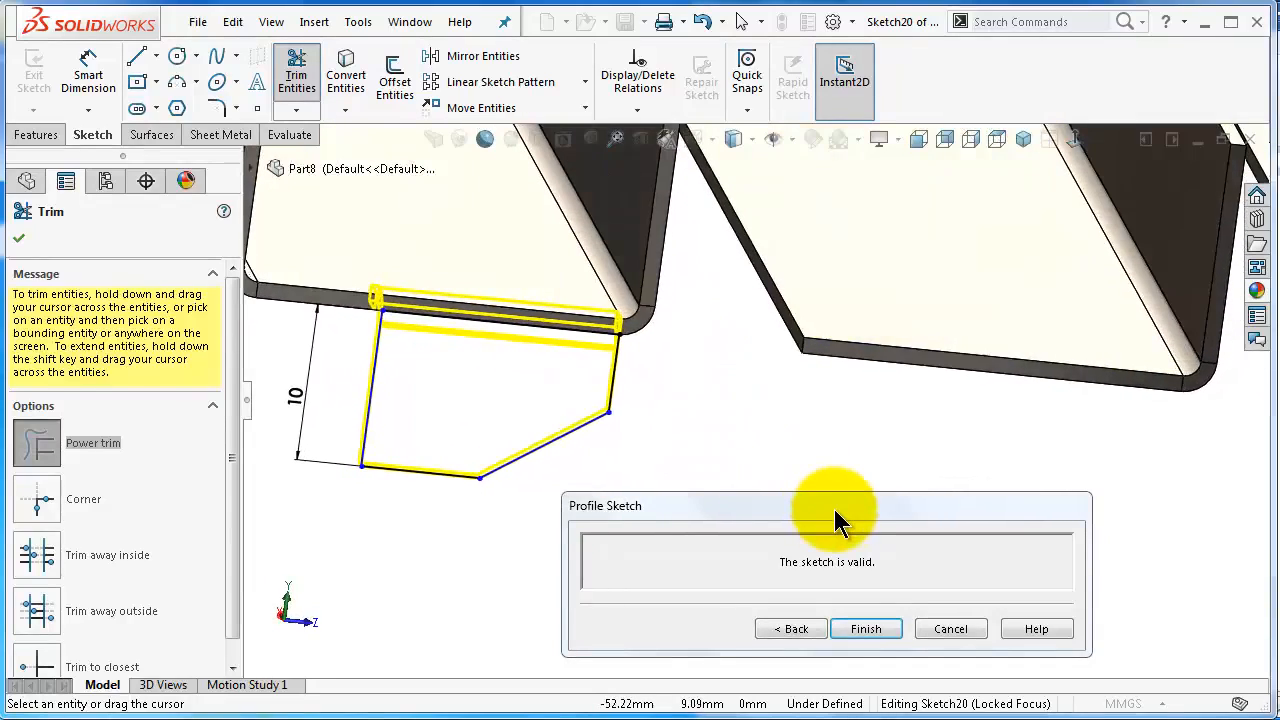
left_click(868, 630)
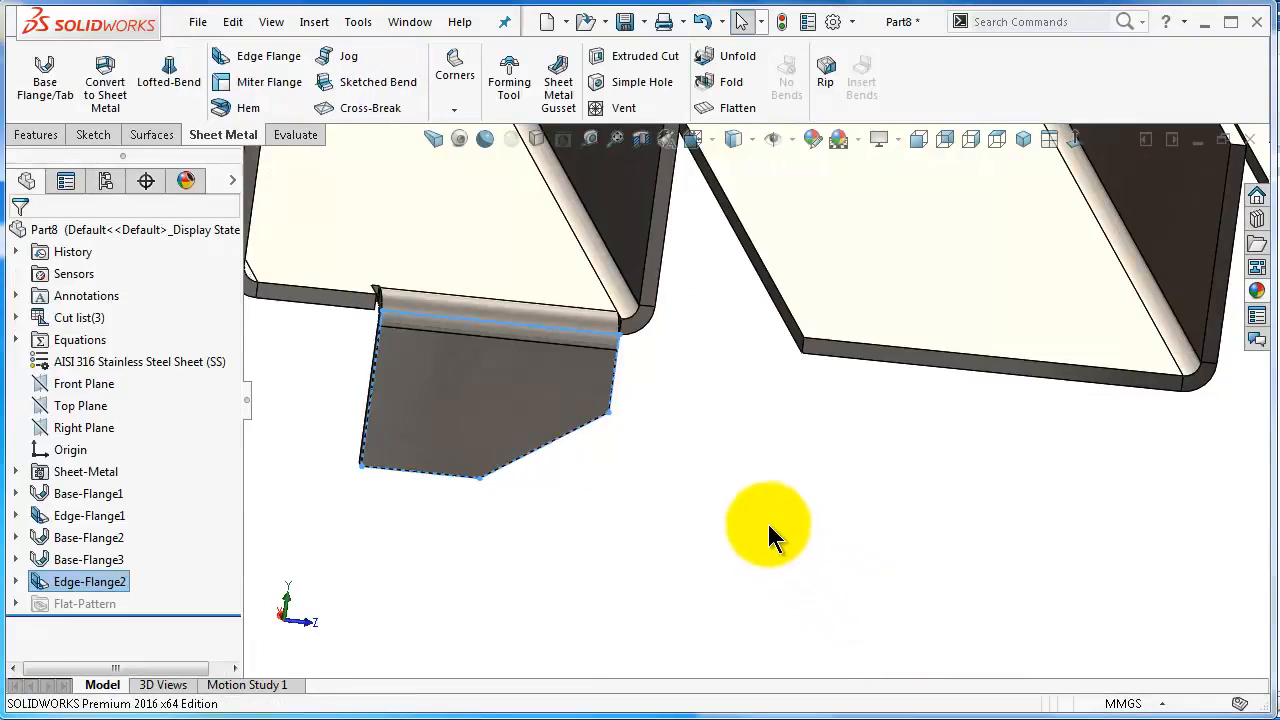
left_click(755, 520)
middle_click_drag(754, 519, 750, 565)
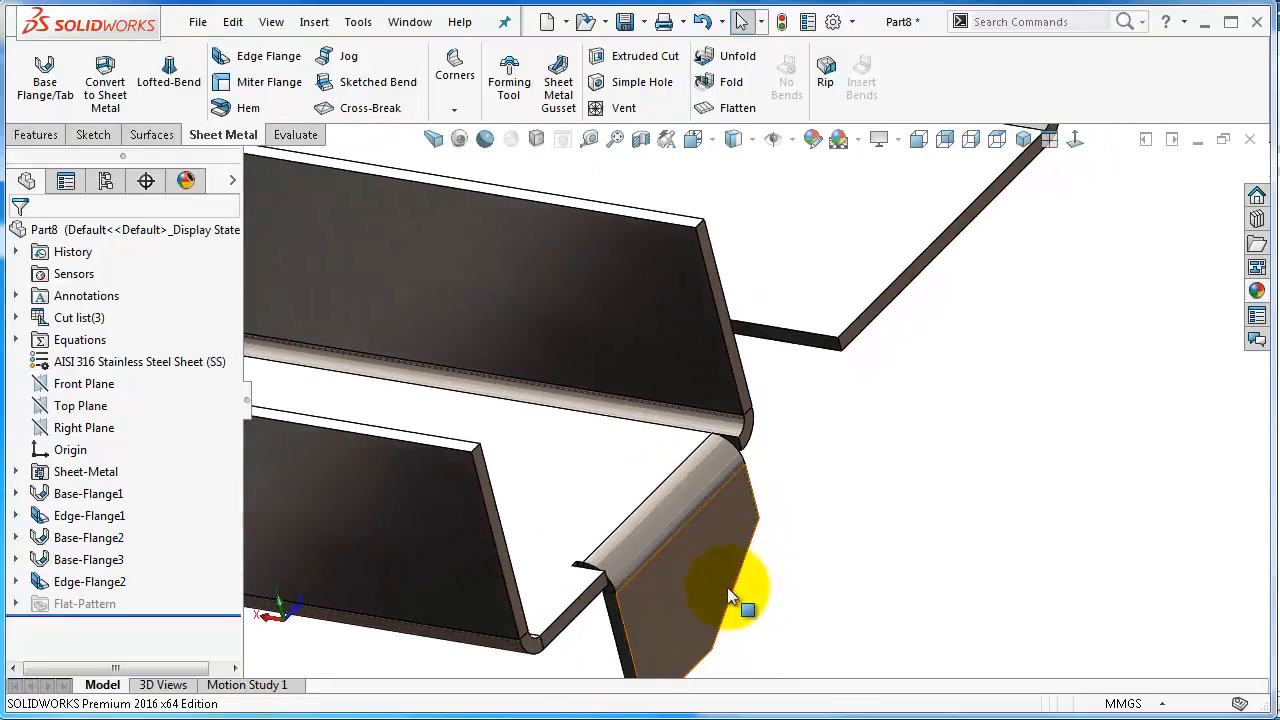
Step: Reopen the chamfered flange's profile through the edge flange feature and finish it without changes
left_click(90, 582)
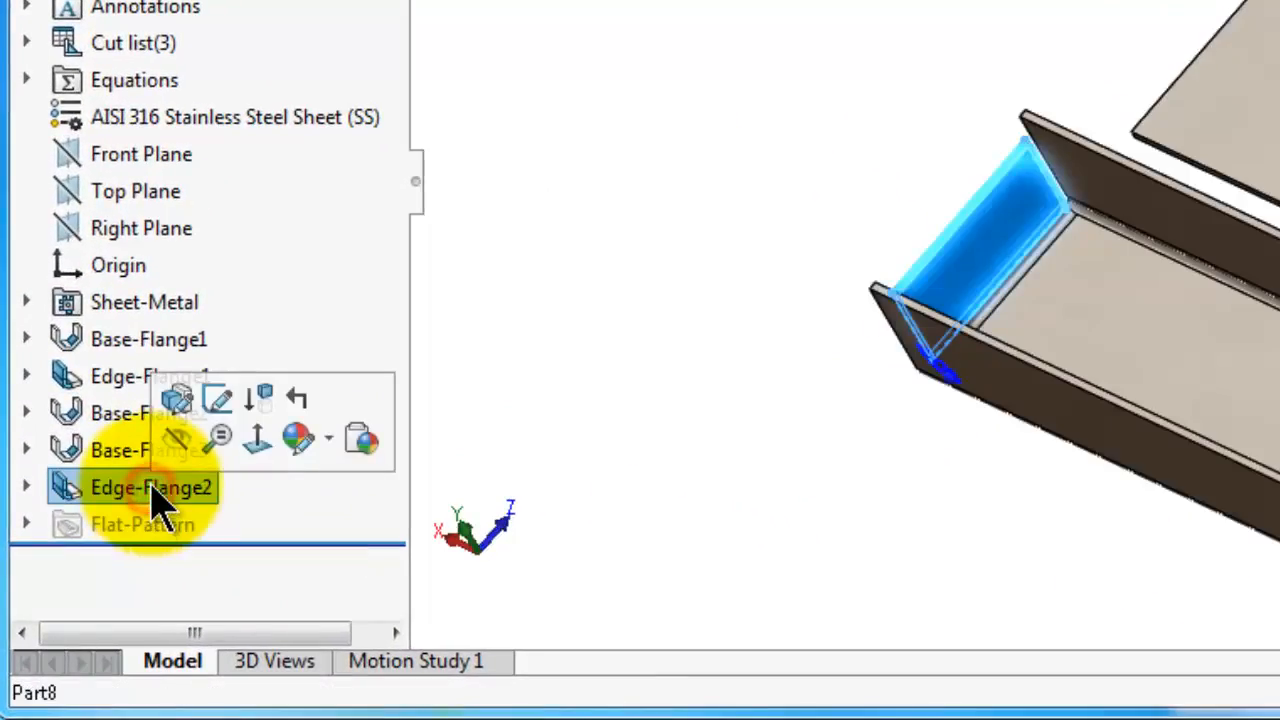
left_click(178, 396)
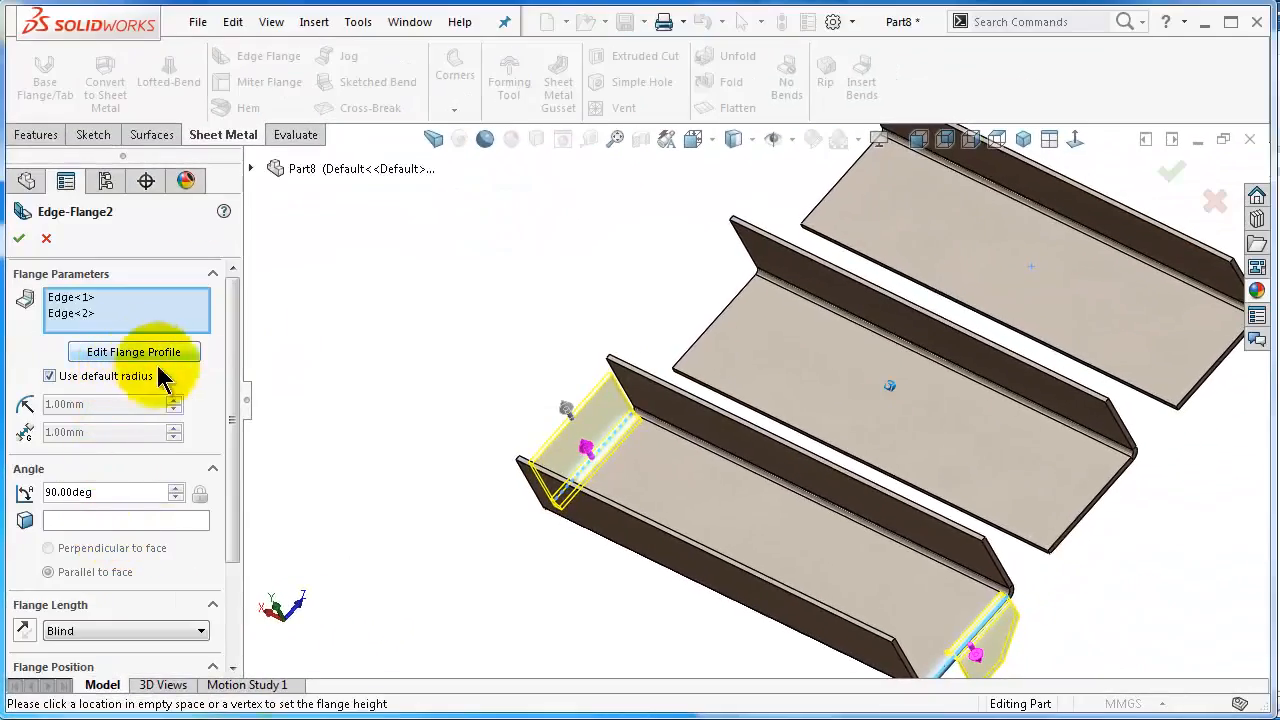
middle_click_drag(1071, 620, 928, 497, "ctrl")
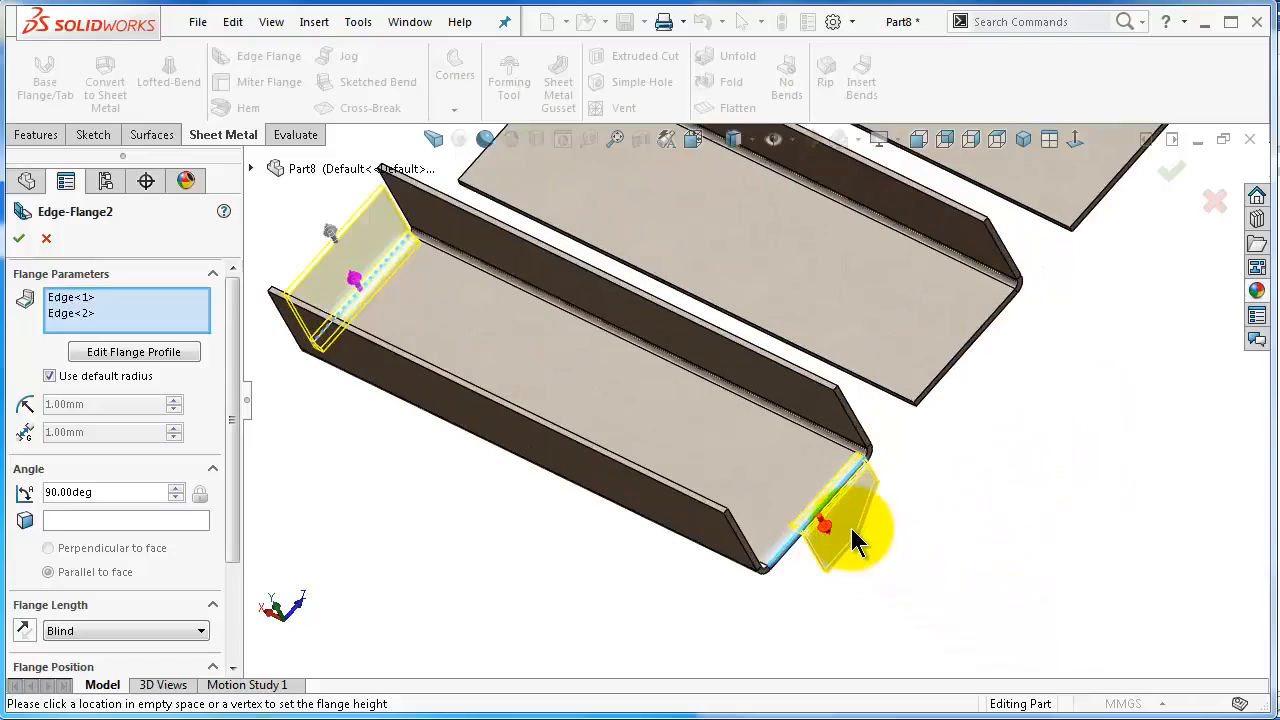
left_click(160, 352)
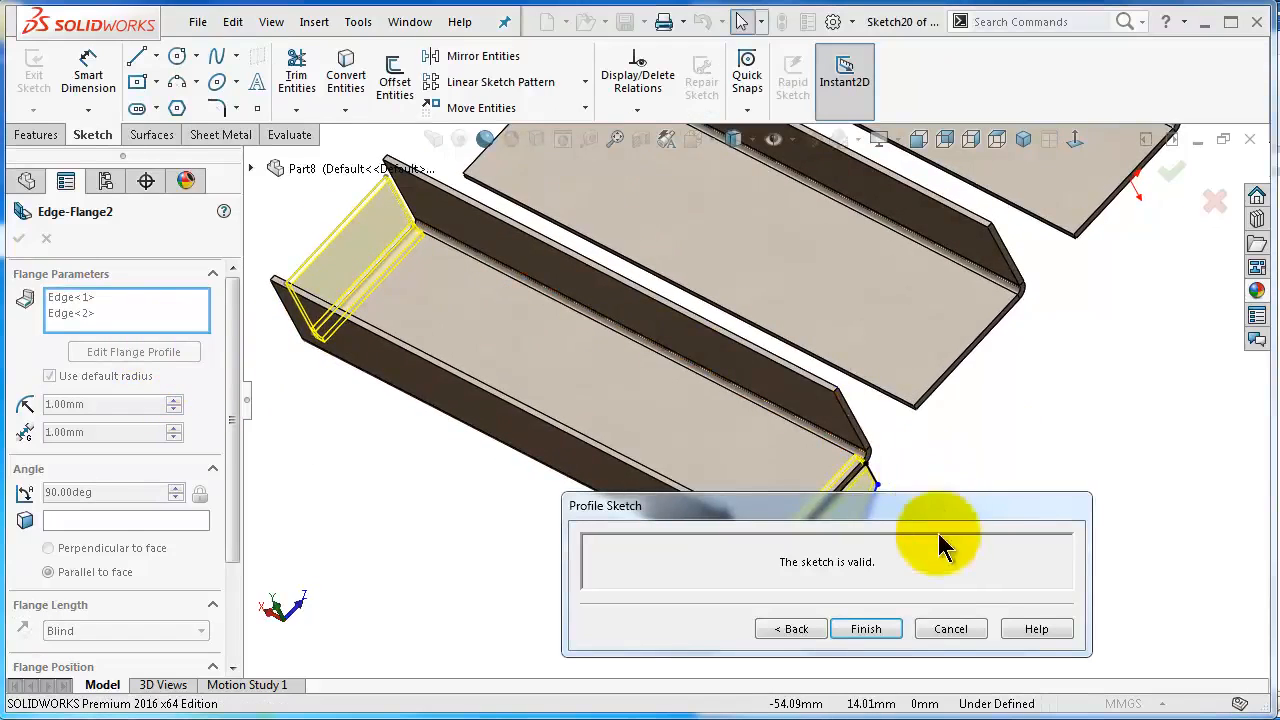
left_click(864, 630)
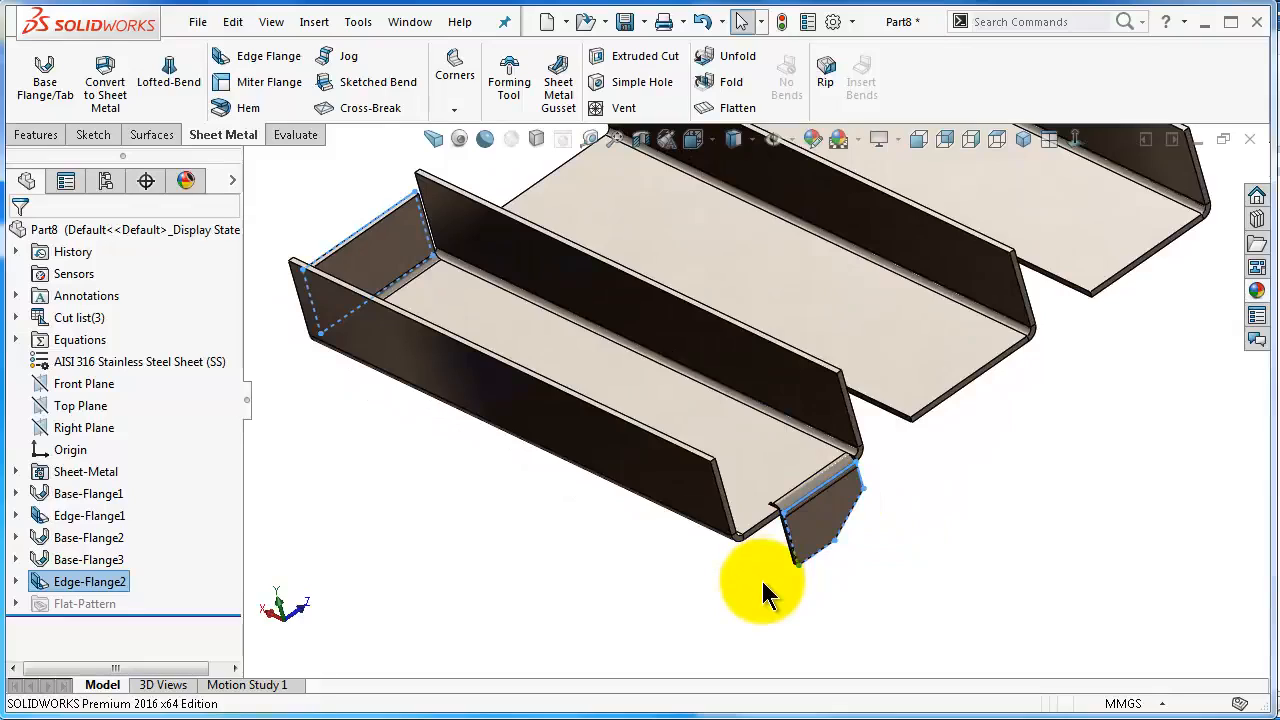
left_click(761, 578)
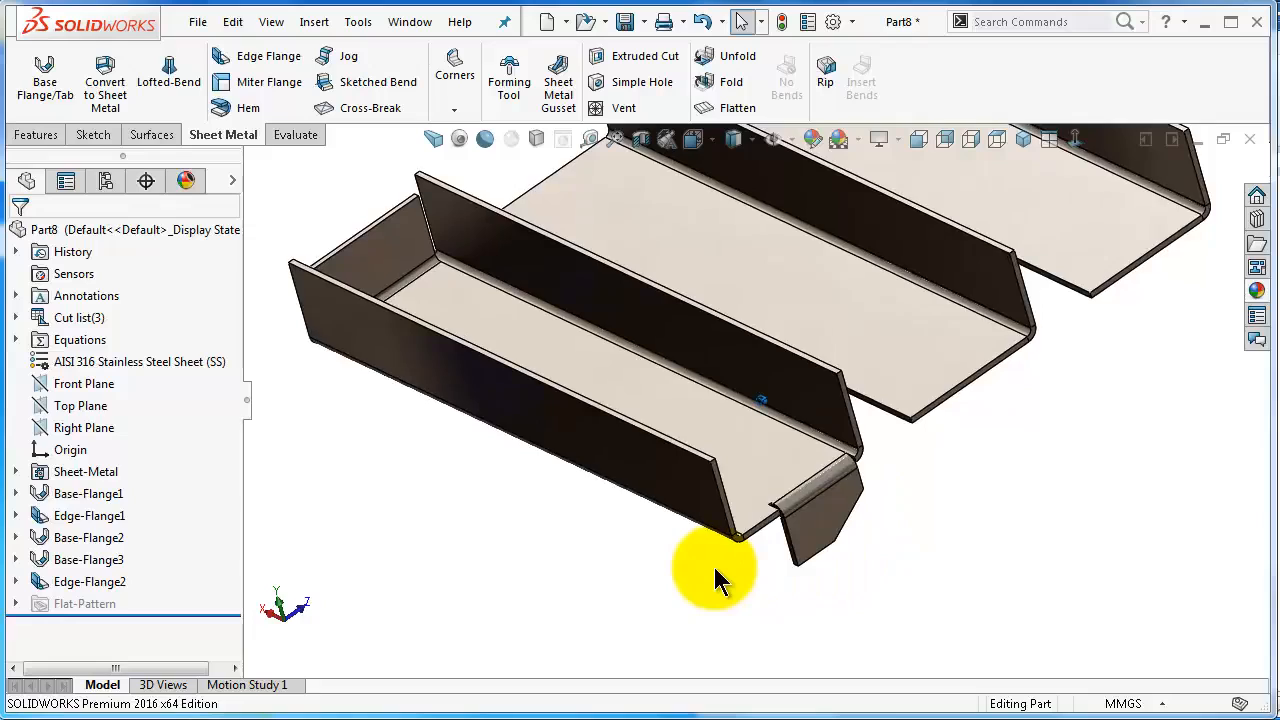
Step: Expand the U channel's edge flange feature and inspect the profile sketches stored under it
key("Right")
key("Right")
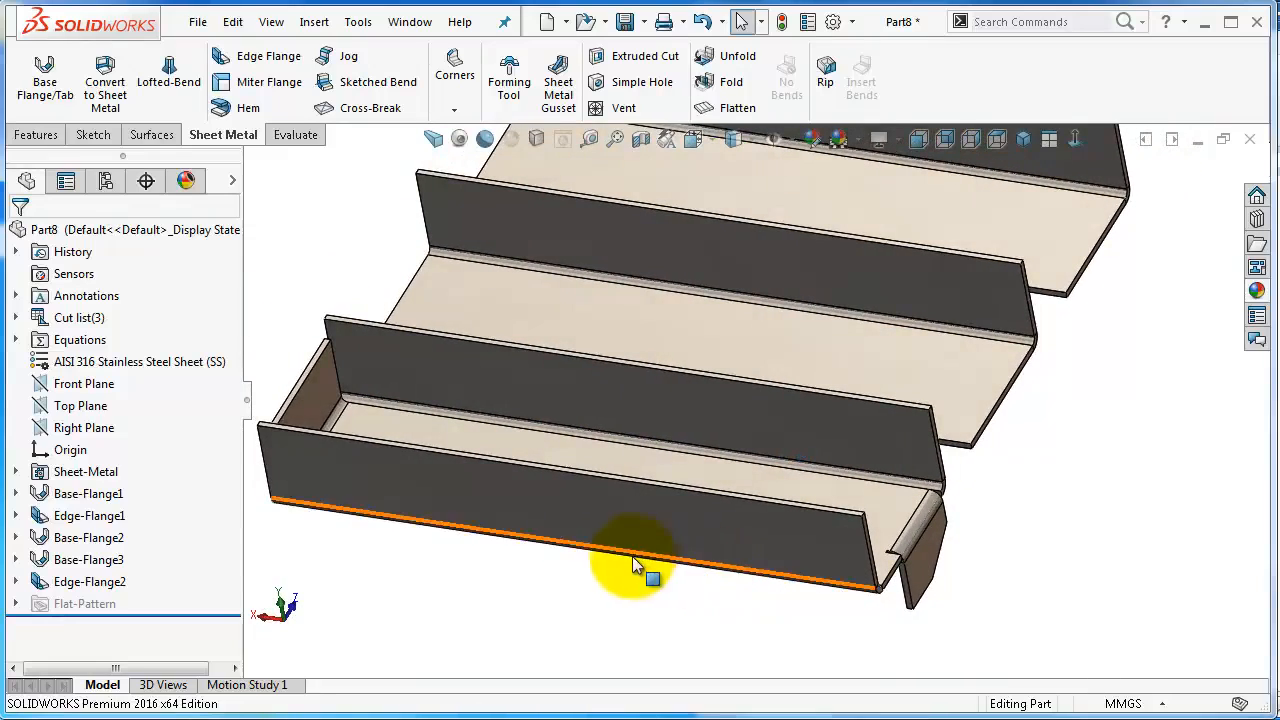
left_click(15, 582)
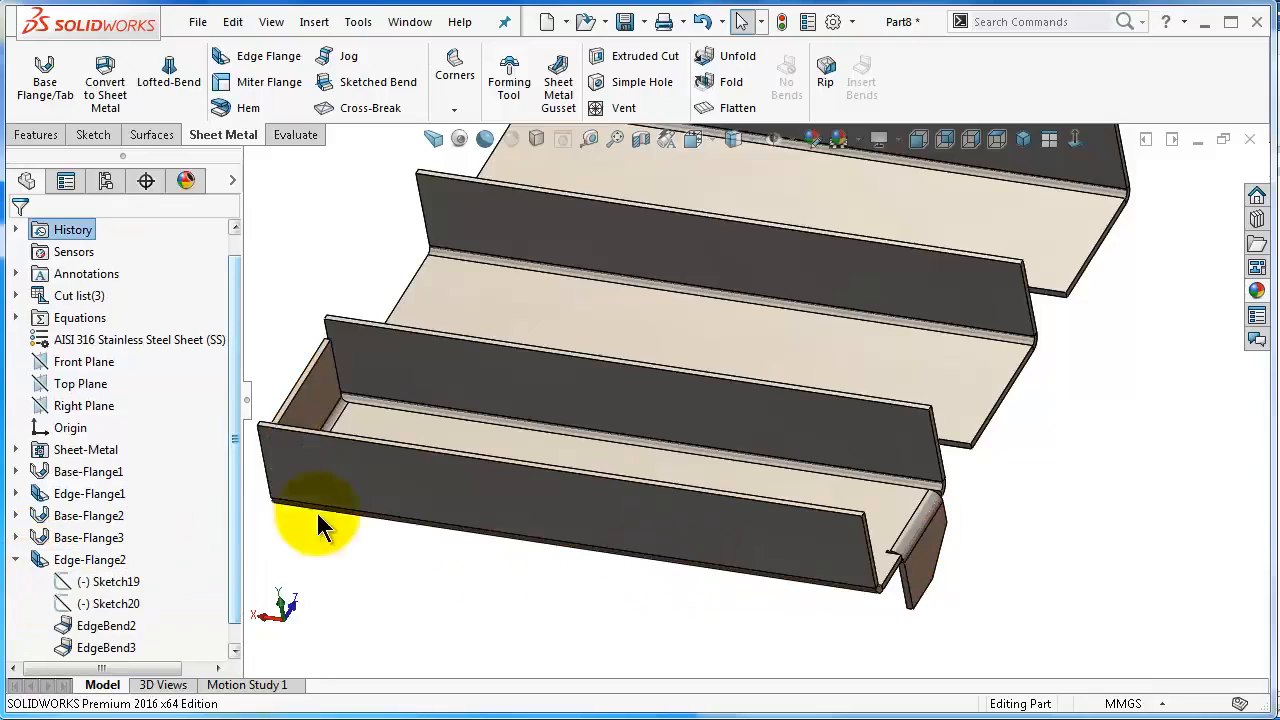
mouse_move(339, 466)
middle_mouse_down()
mouse_move(339, 446)
mouse_move(354, 451)
middle_mouse_up()
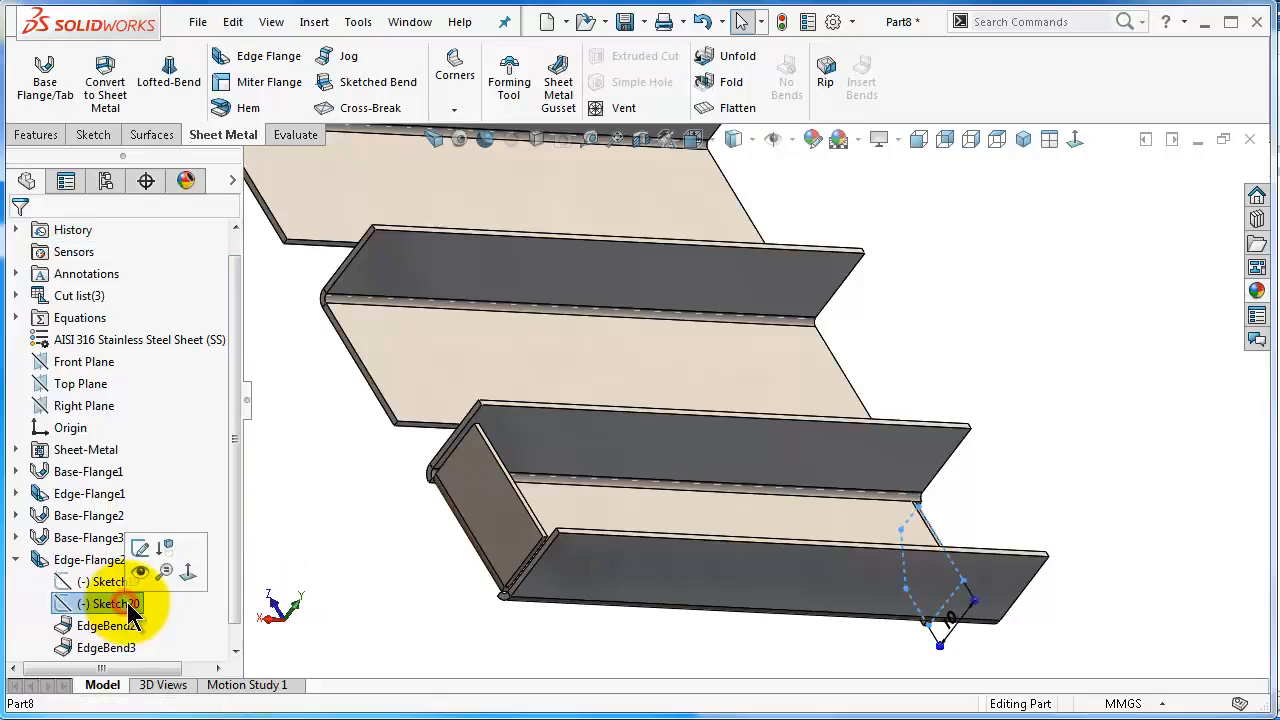
Step: Open the second end flange's profile sketch, Sketch20, and close it without changes
left_click(140, 548)
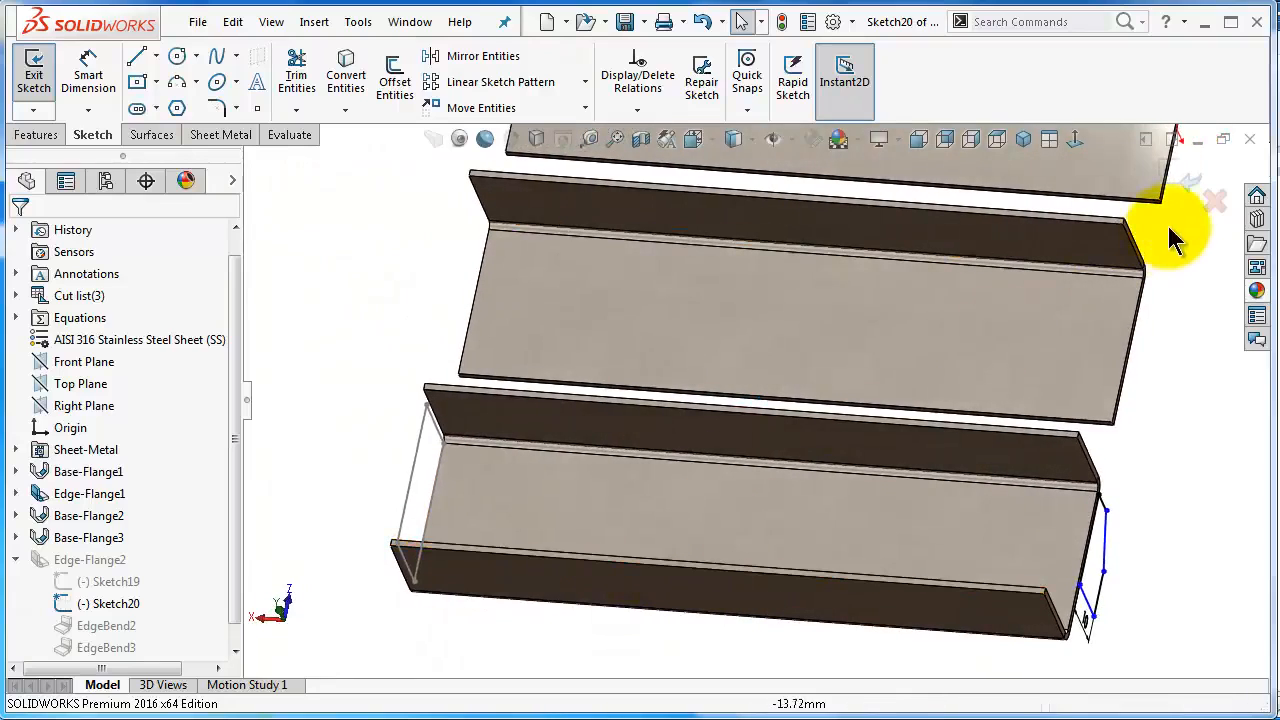
left_click(1183, 178)
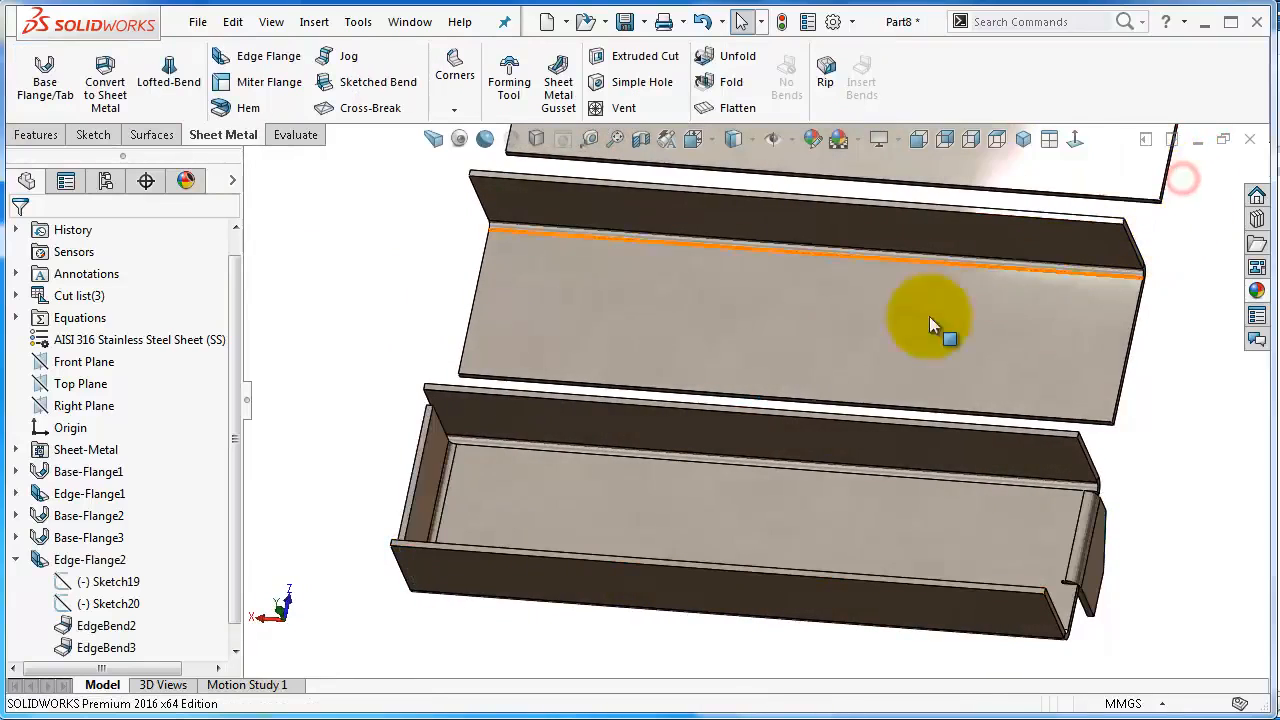
Step: Open Sketch19 for editing and move the flange profile's side line inward, leaving the profile about 16 mm wide
left_click(113, 580)
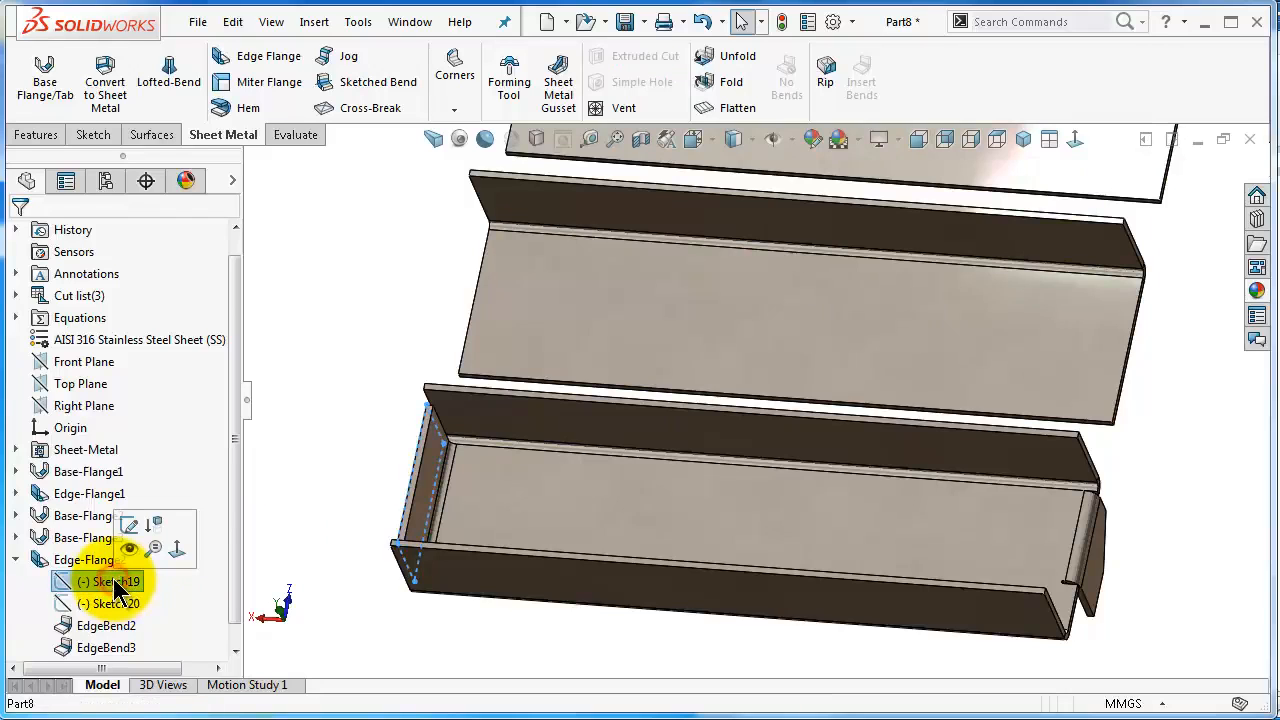
left_click(130, 526)
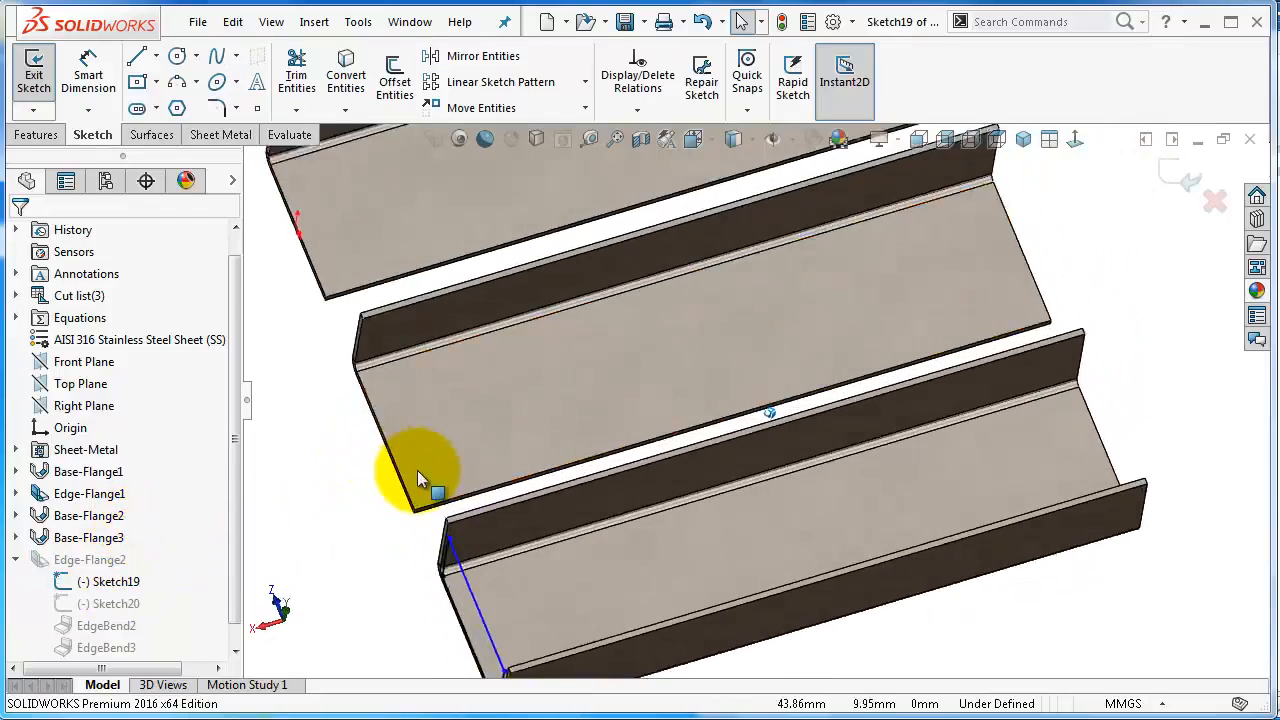
middle_click_drag(418, 471, 579, 616)
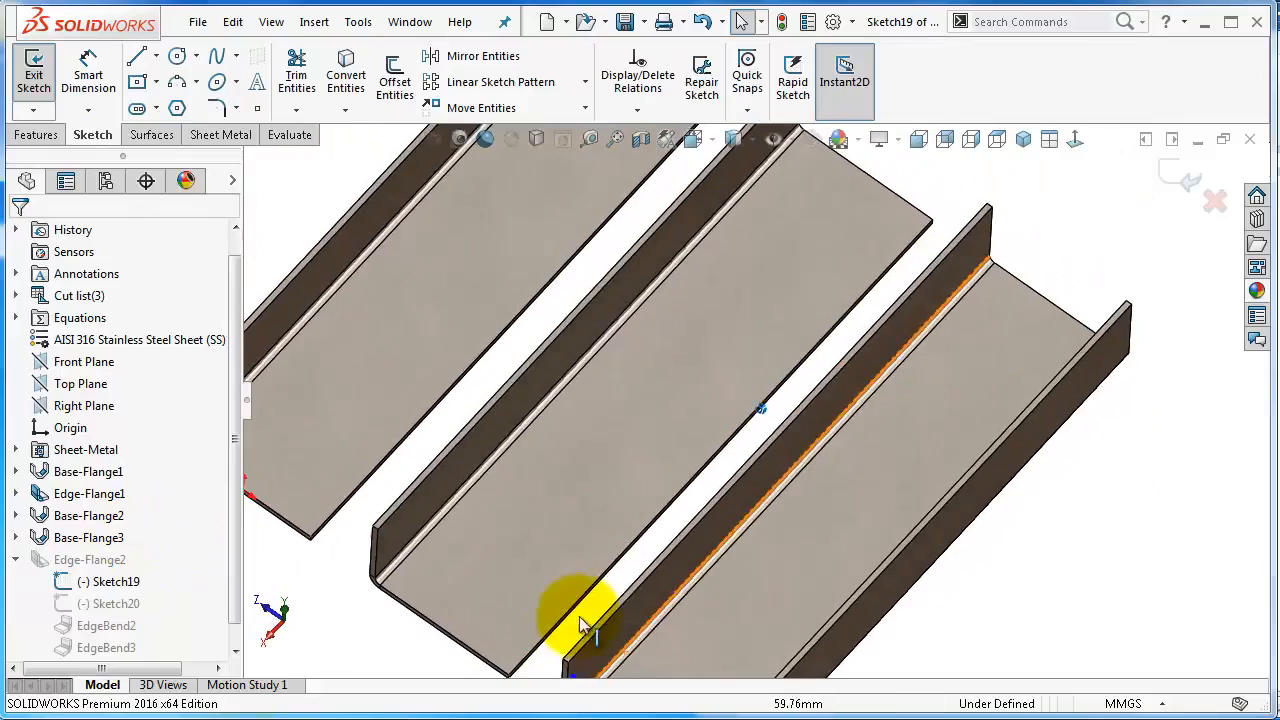
scroll(689, 631, "up", 3)
scroll(689, 631, "down", 4)
scroll(706, 560, "down", 1)
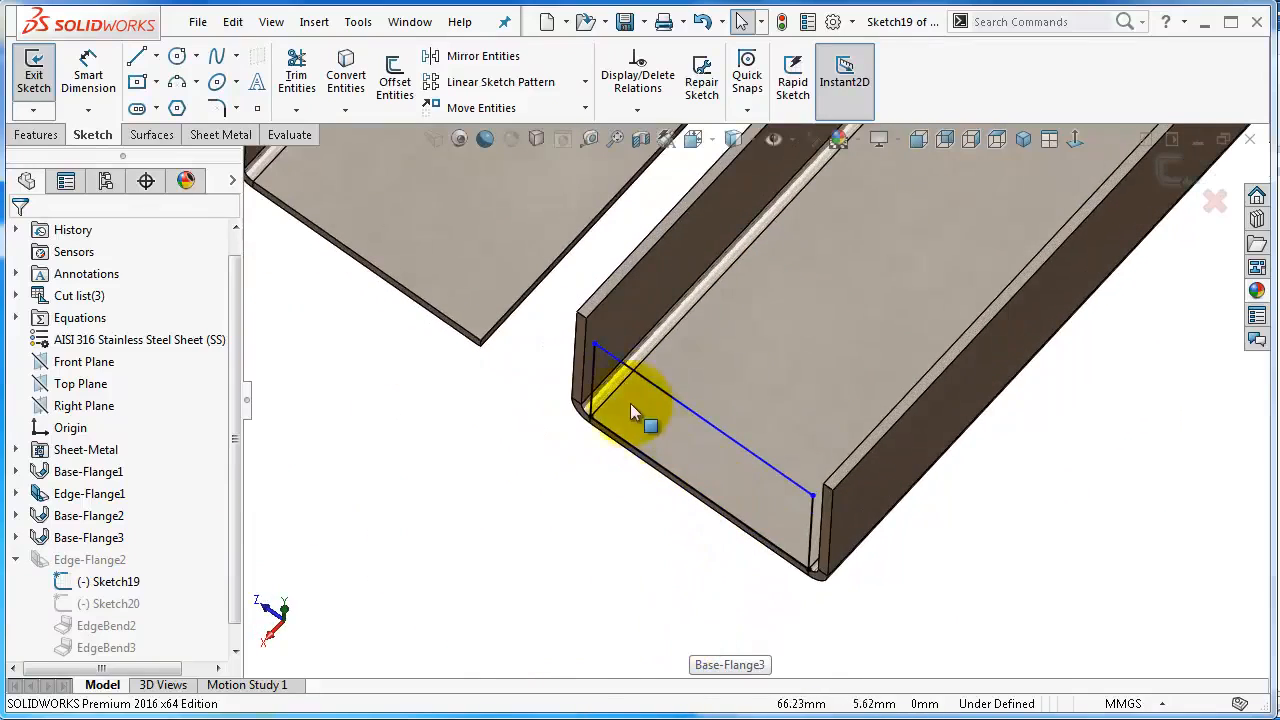
left_click_drag(596, 375, 663, 423)
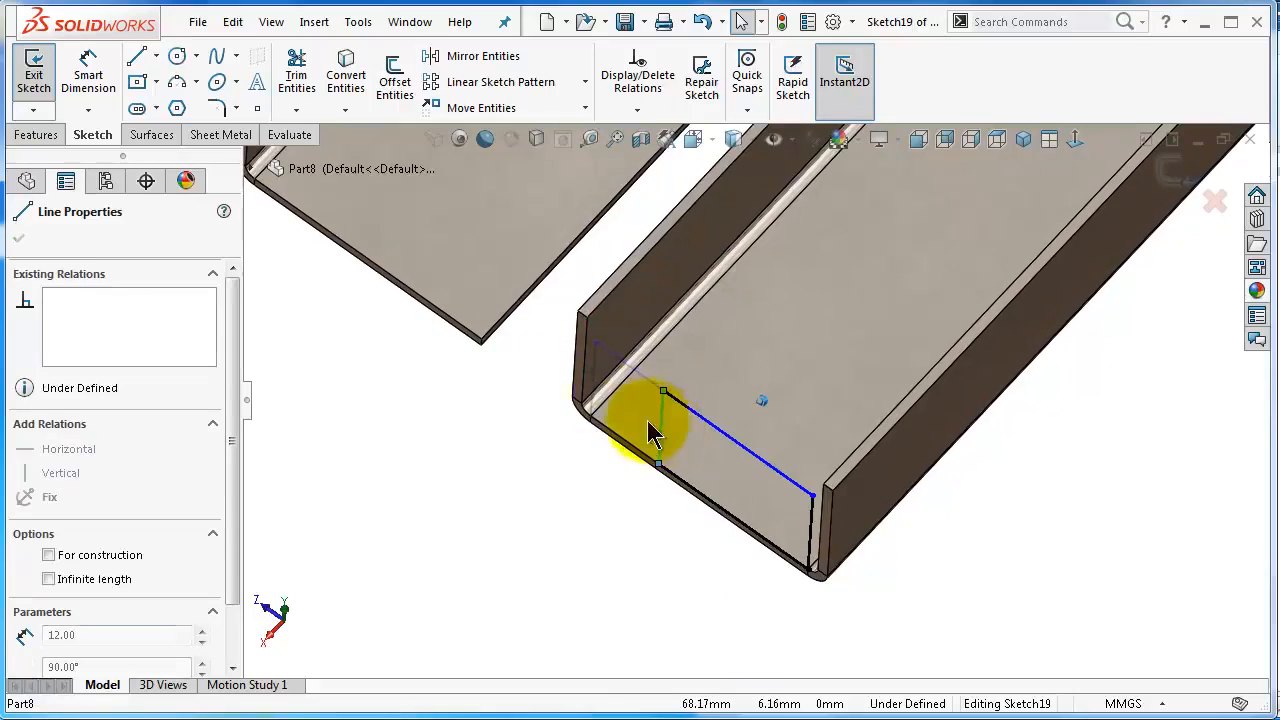
Step: Dimension the height of the moved side line with Smart Dimension as 100 mm
left_click(95, 62)
left_click(662, 428)
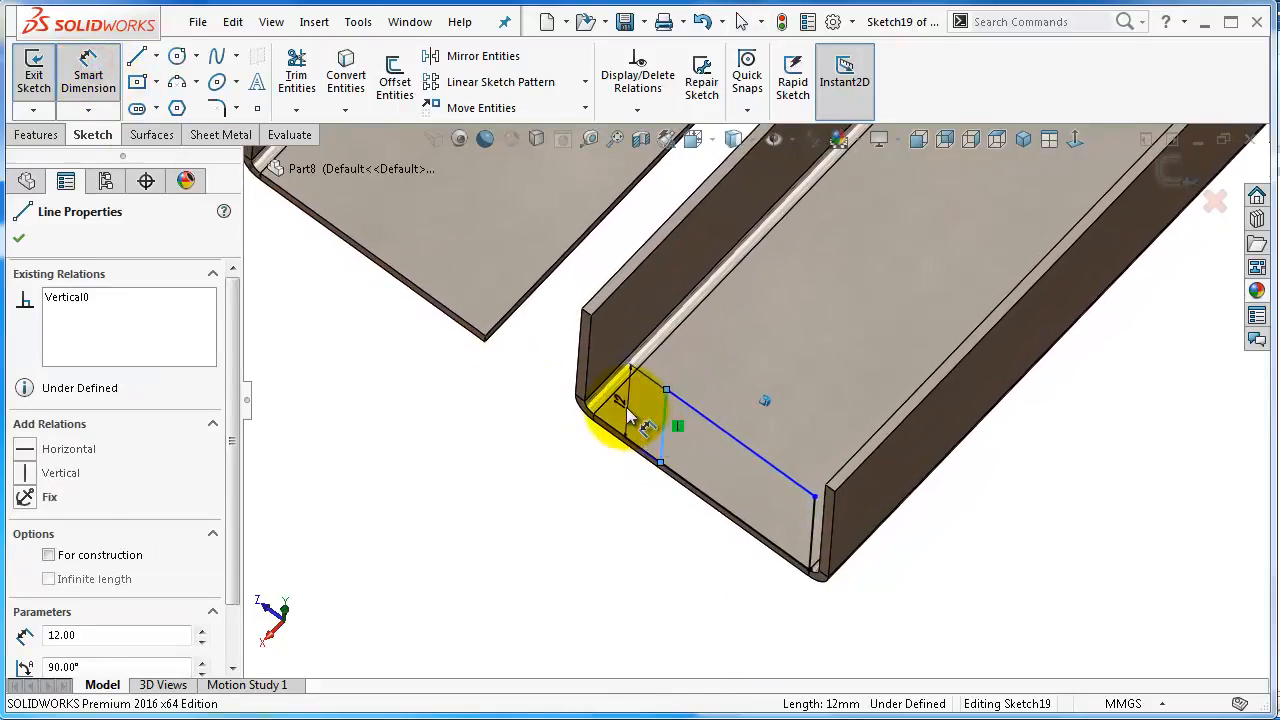
left_click(632, 414)
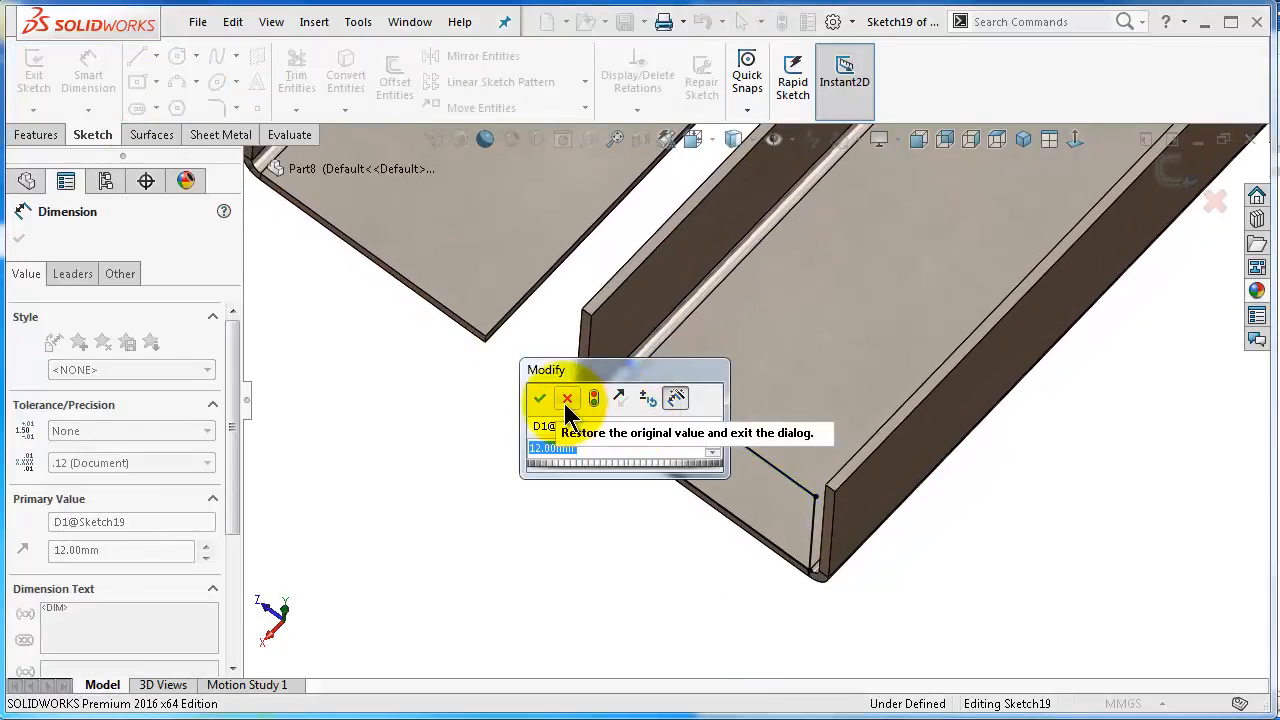
type("100")
key("Return")
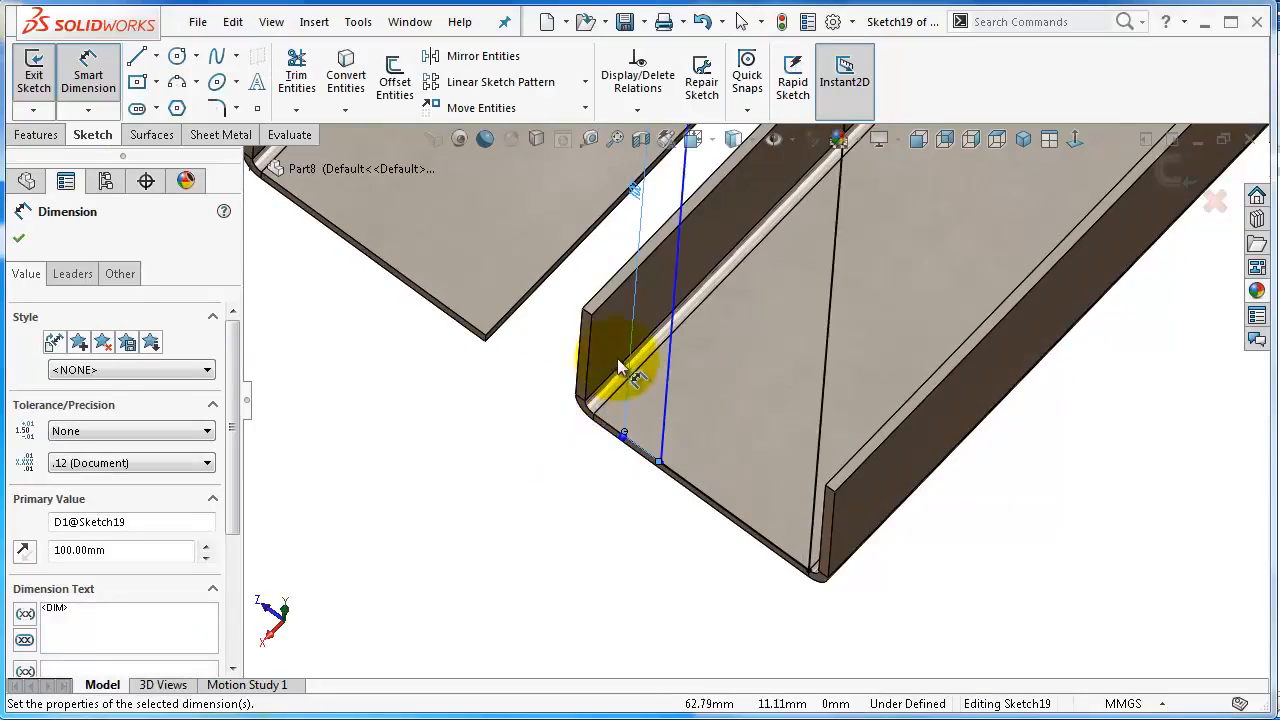
Step: Set the flange profile's height dimension to 10 mm
scroll(620, 364, "up", 3)
double_click(694, 298)
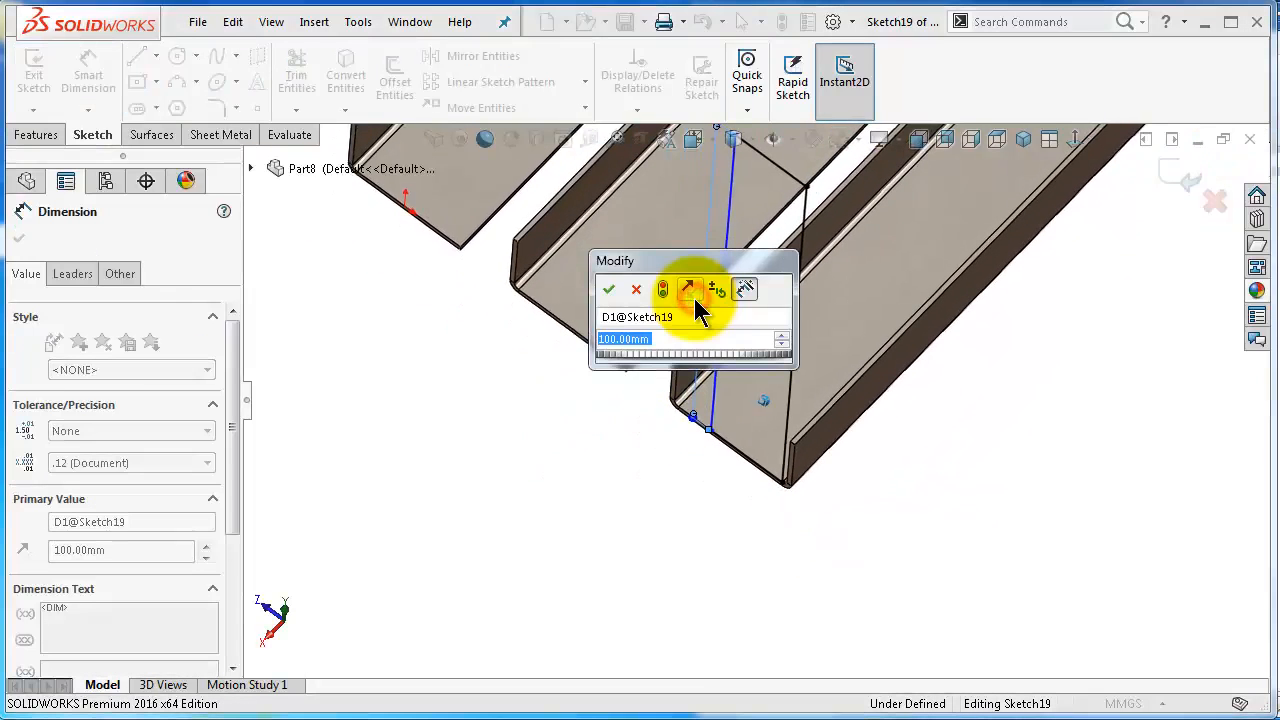
type("10")
key("Return")
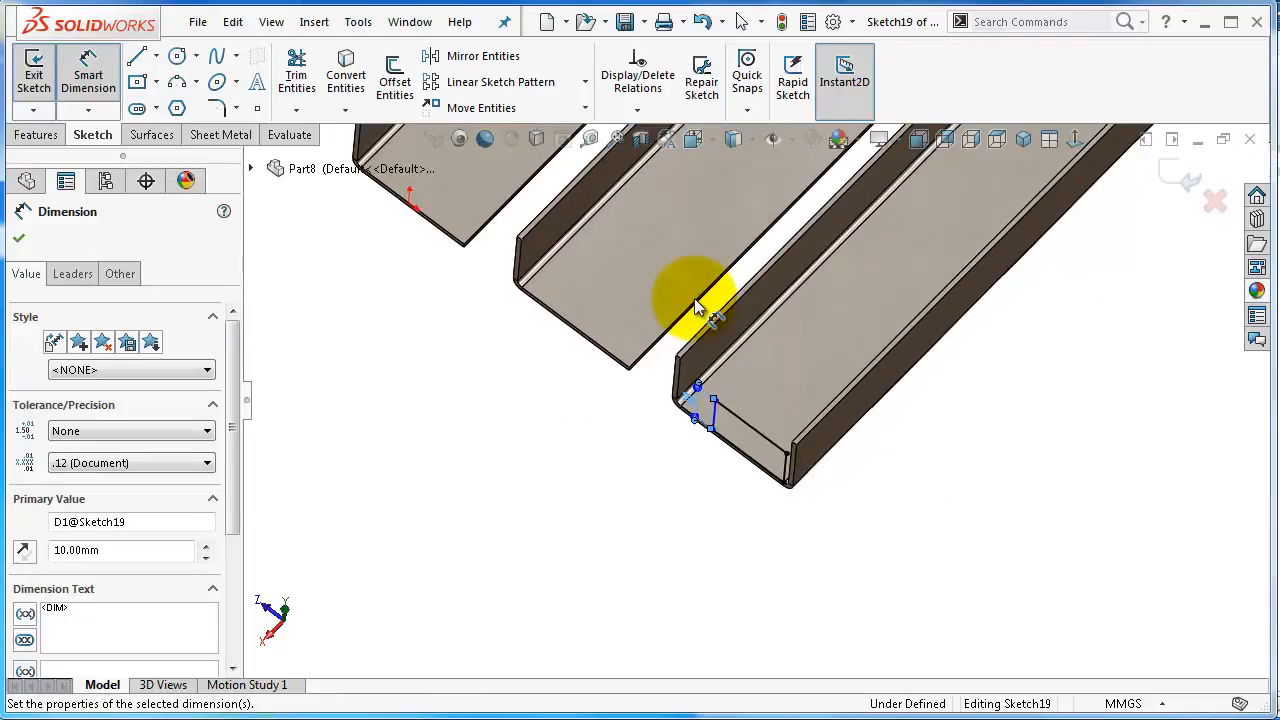
Step: Dimension the width of the flange profile's upper line as 20 mm and finish dimensioning
scroll(697, 307, "down", 2)
scroll(746, 410, "down", 2)
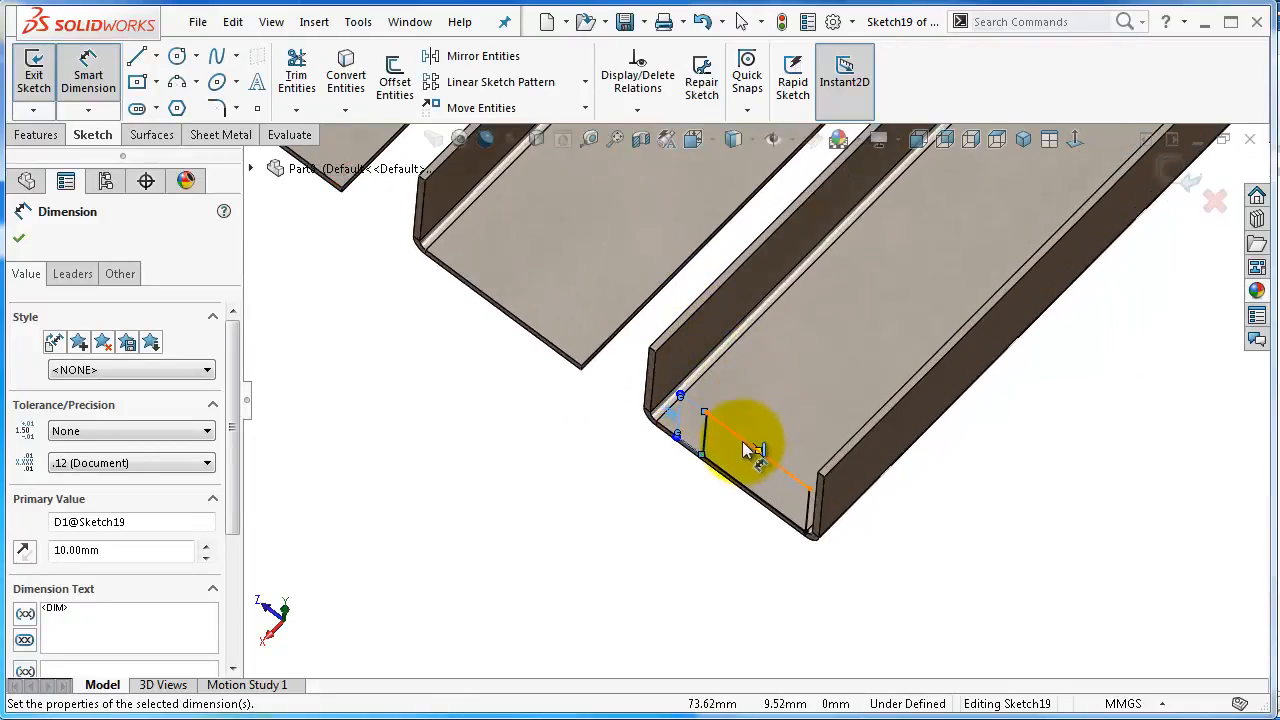
left_click(743, 443)
left_click(756, 404)
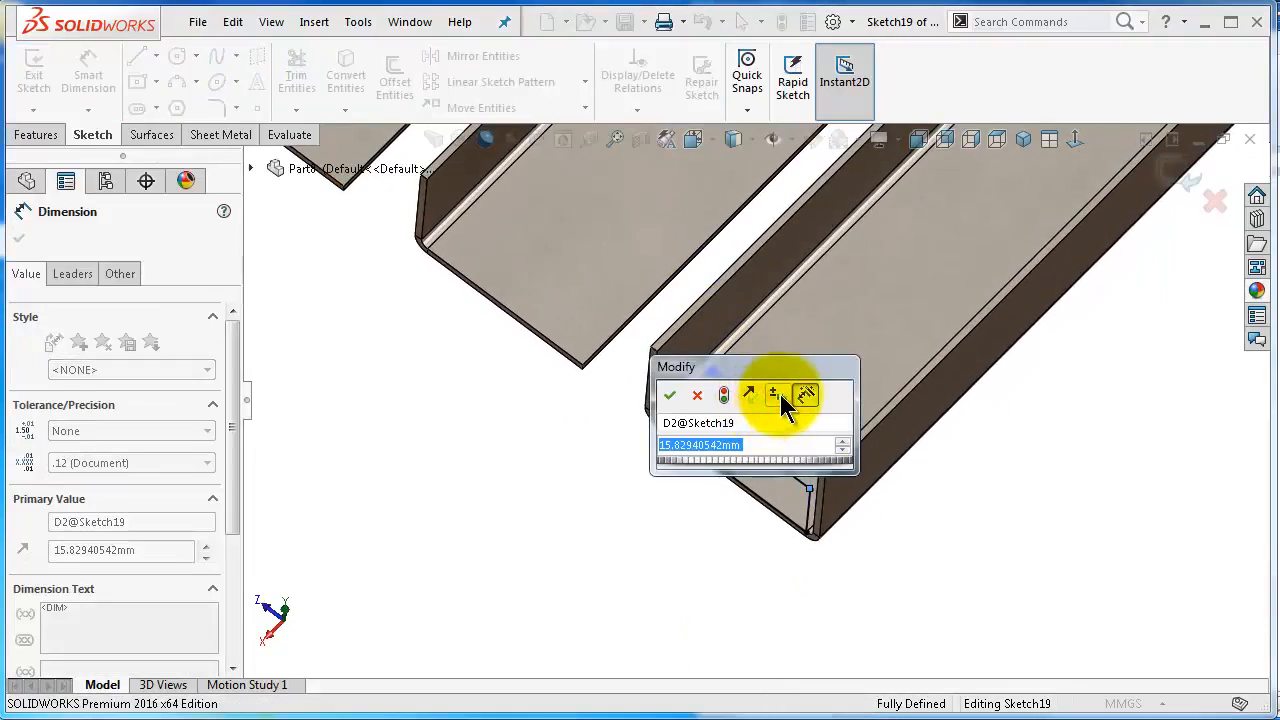
scroll(742, 417, "down", 1)
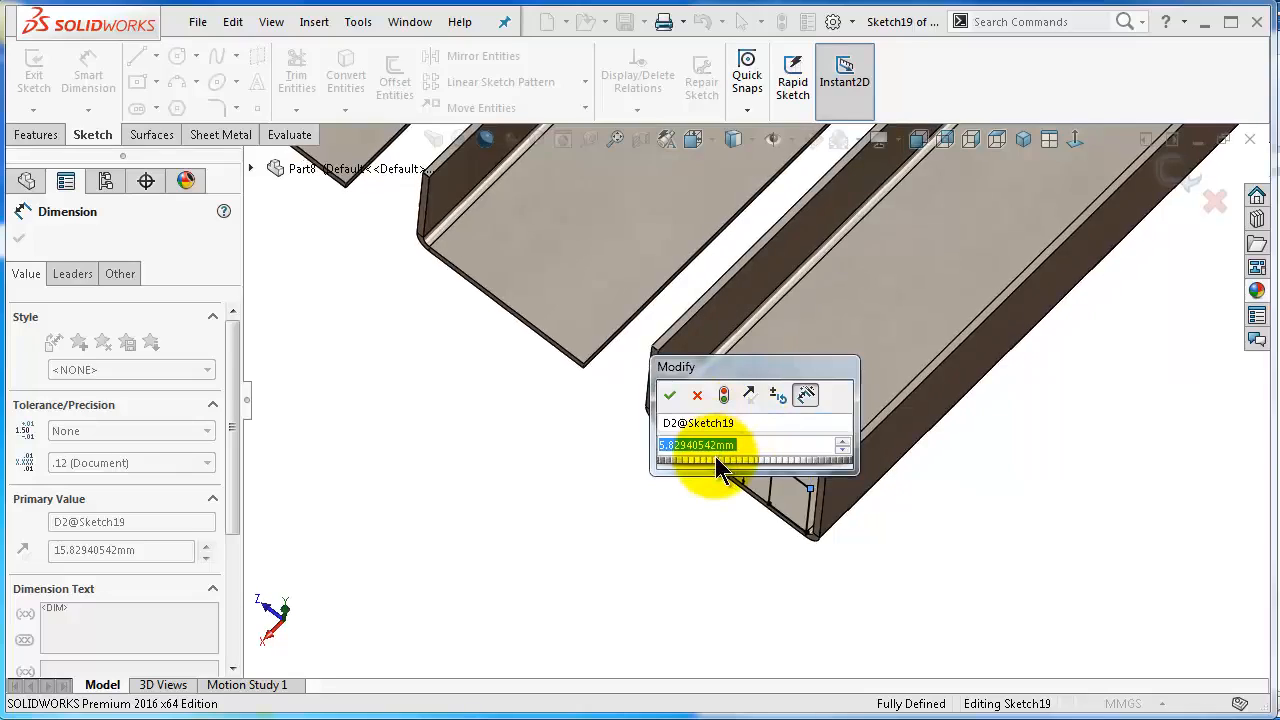
type("20")
key("Return")
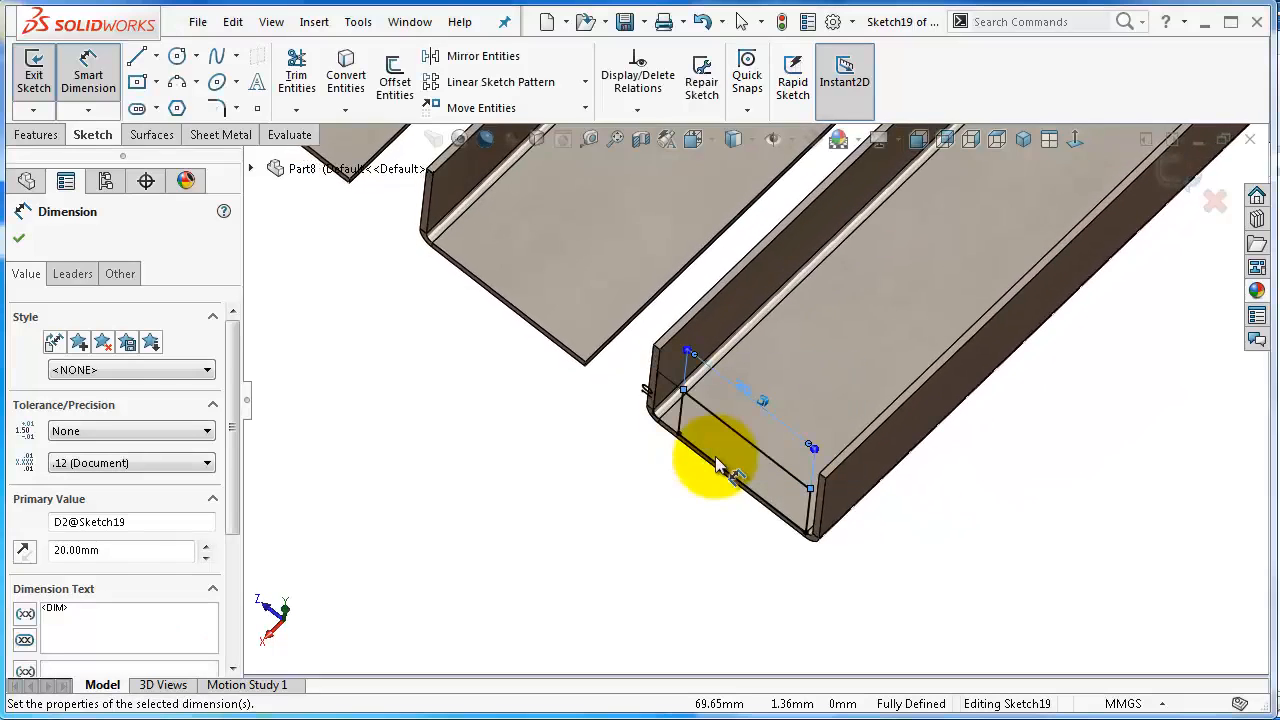
middle_click_drag(977, 514, 985, 383)
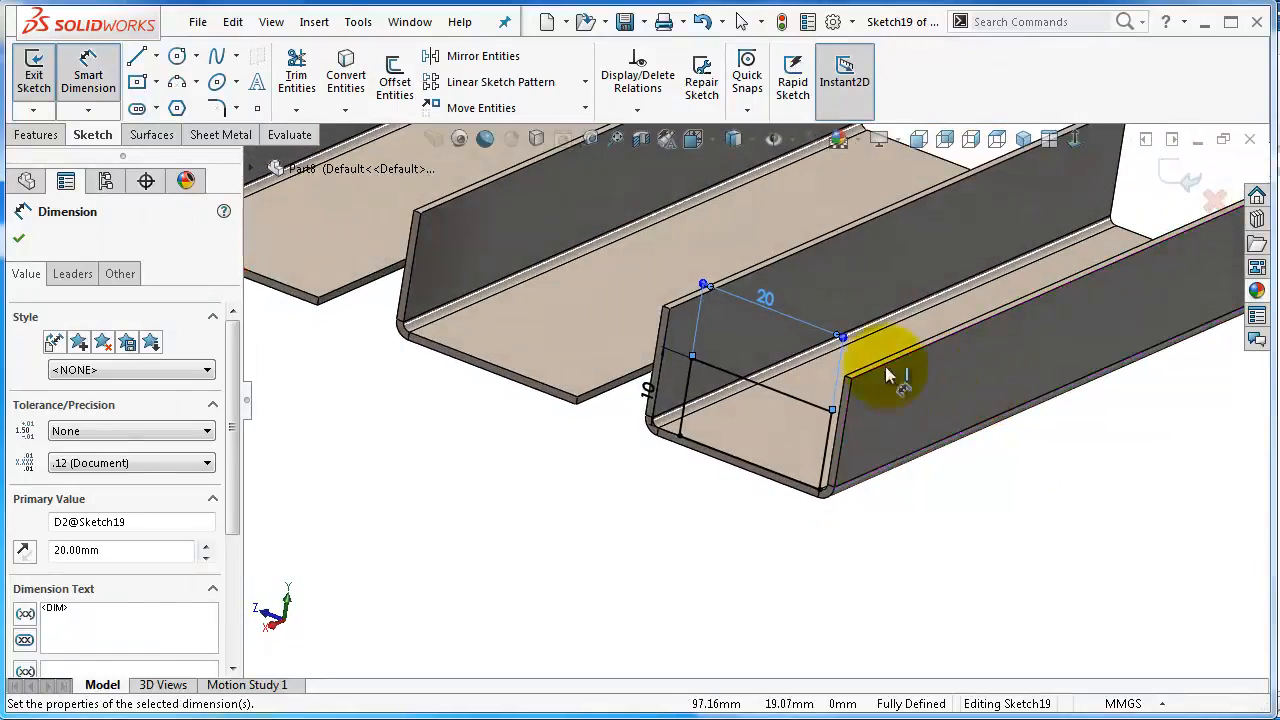
left_click(17, 239)
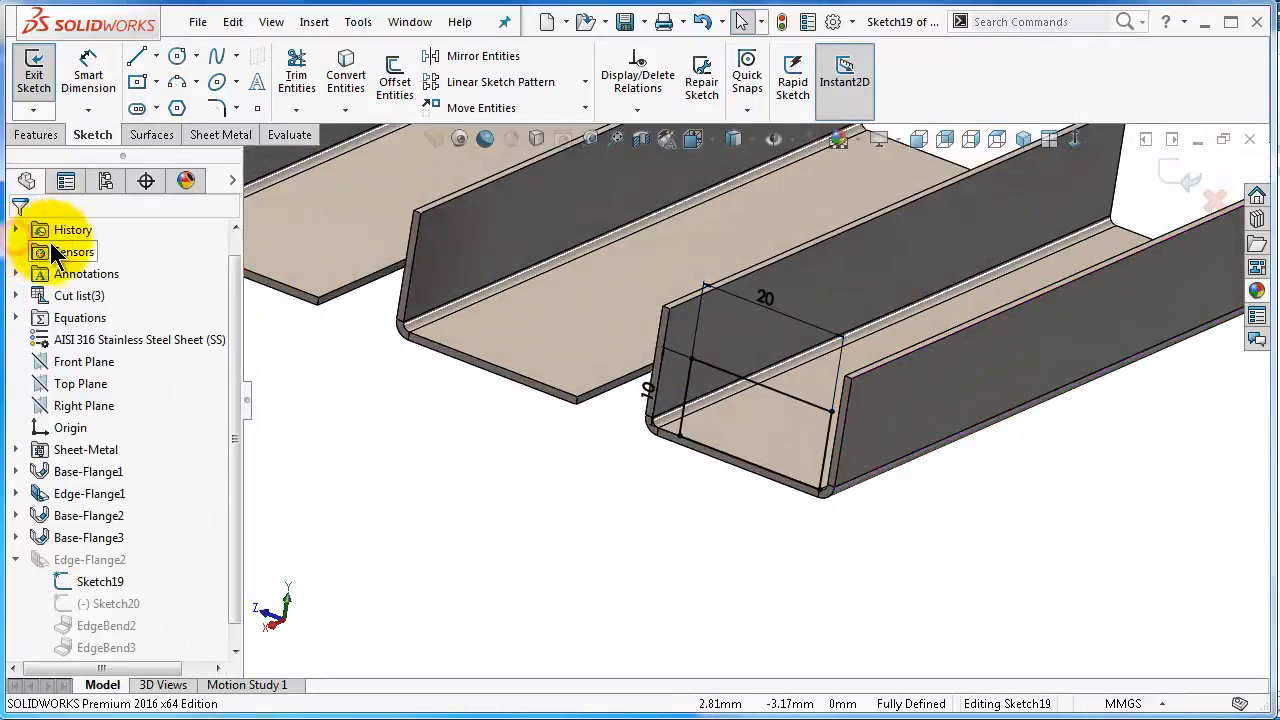
Step: Exit the profile sketch and inspect the rebuilt end flange on the U channel
middle_click_drag(820, 480, 803, 480)
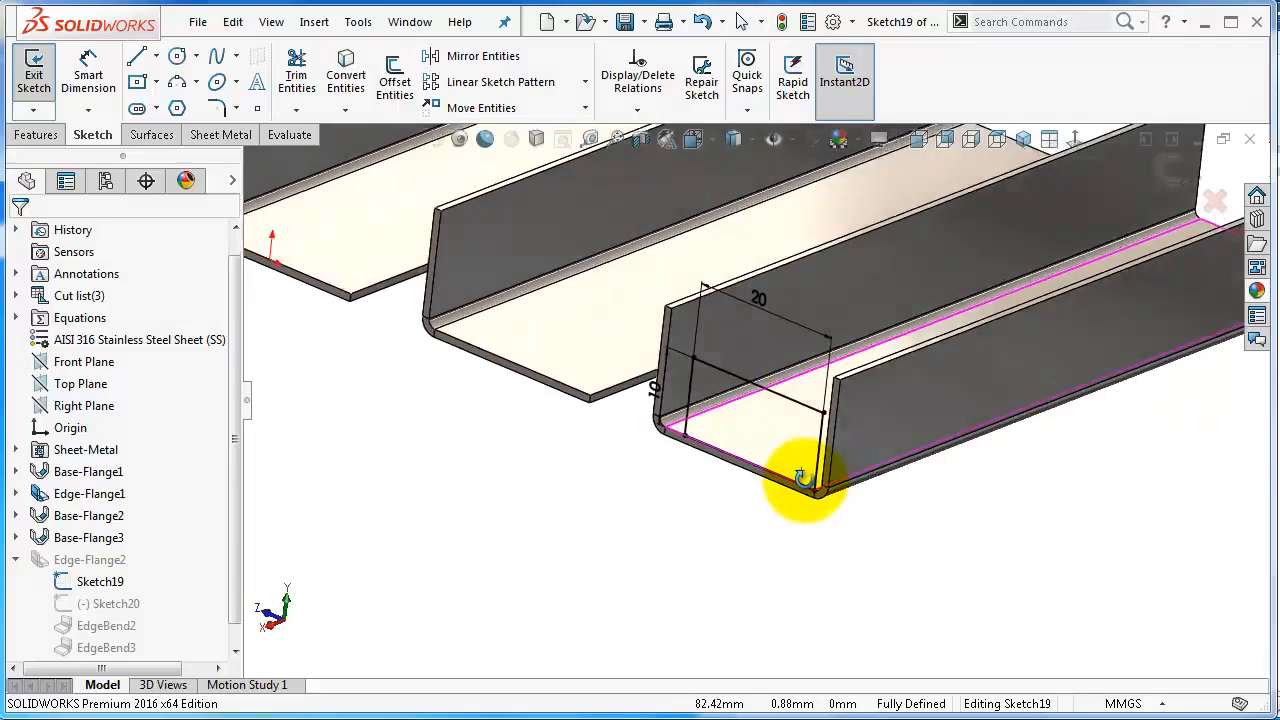
key("z")
key("z")
key("z")
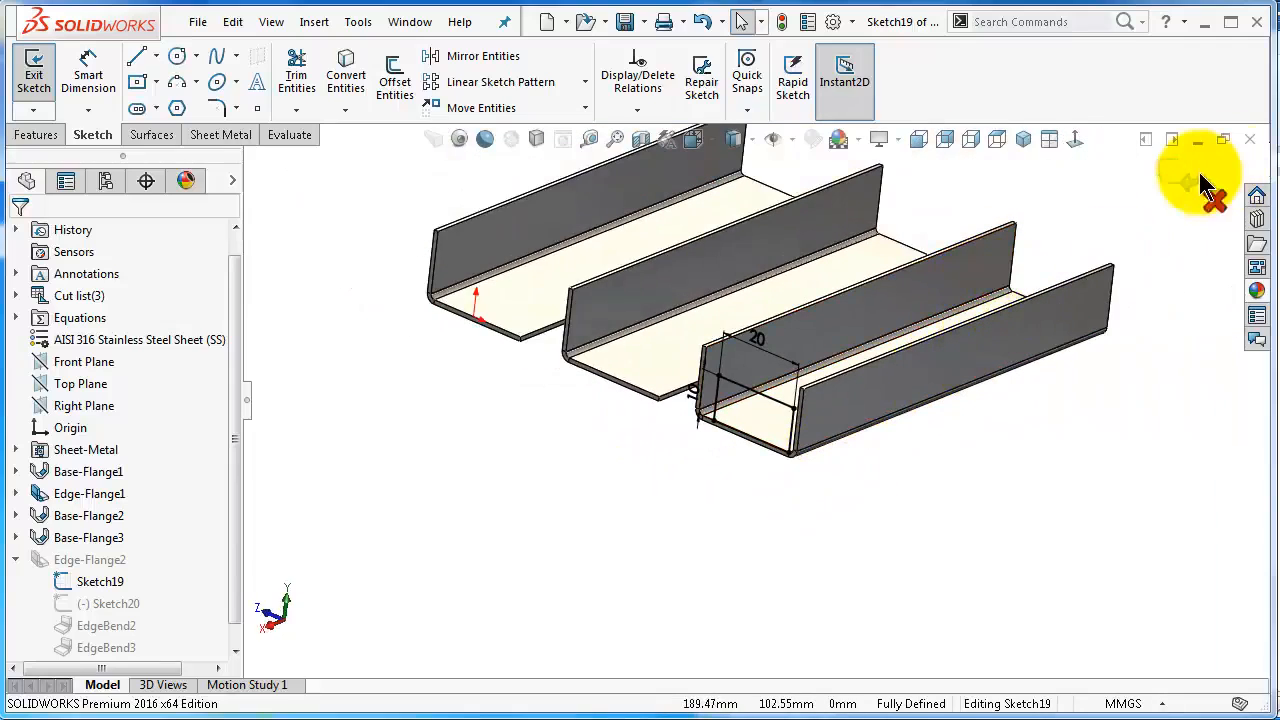
left_click(1187, 178)
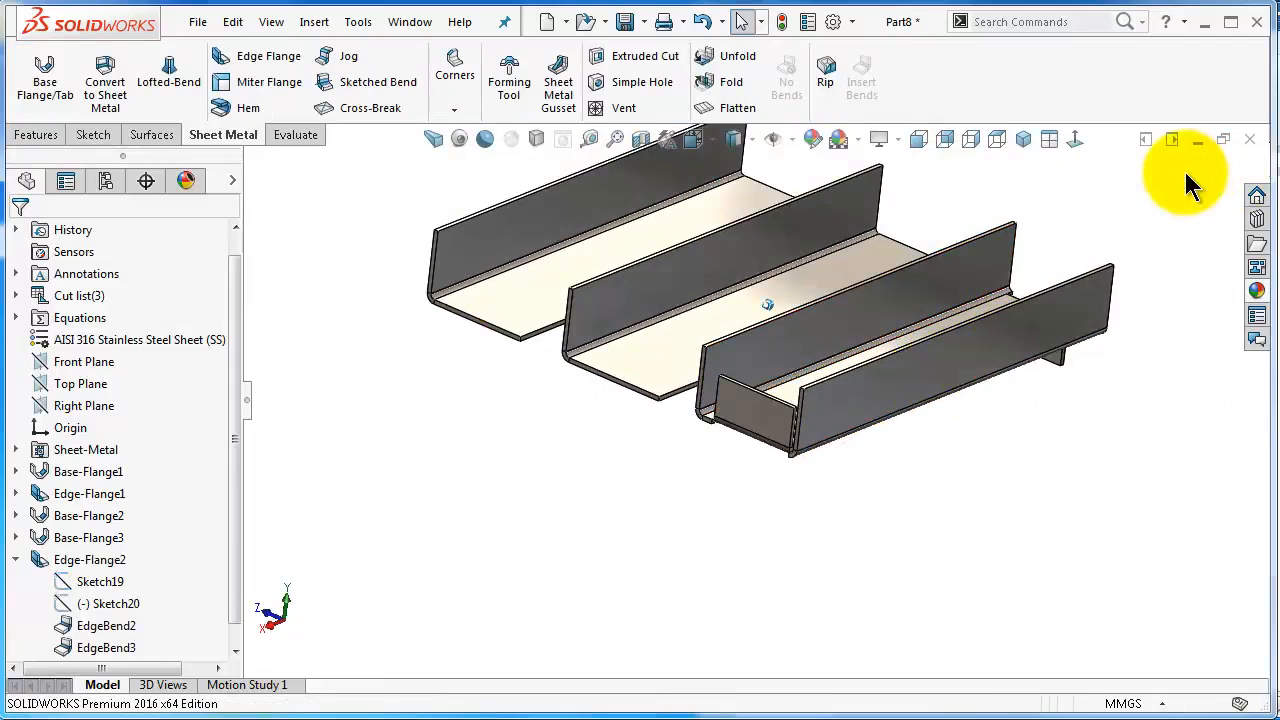
scroll(816, 380, "down", 8)
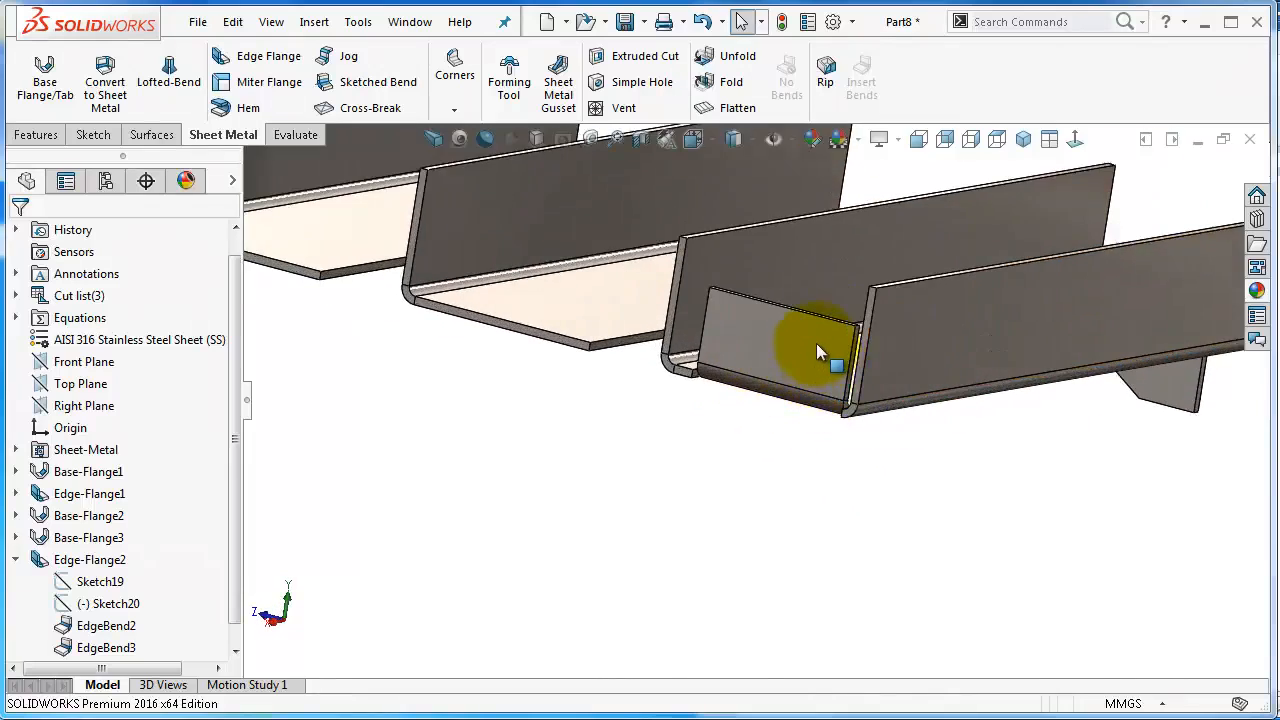
middle_click_drag(773, 357, 831, 351)
scroll(866, 345, "up", 6)
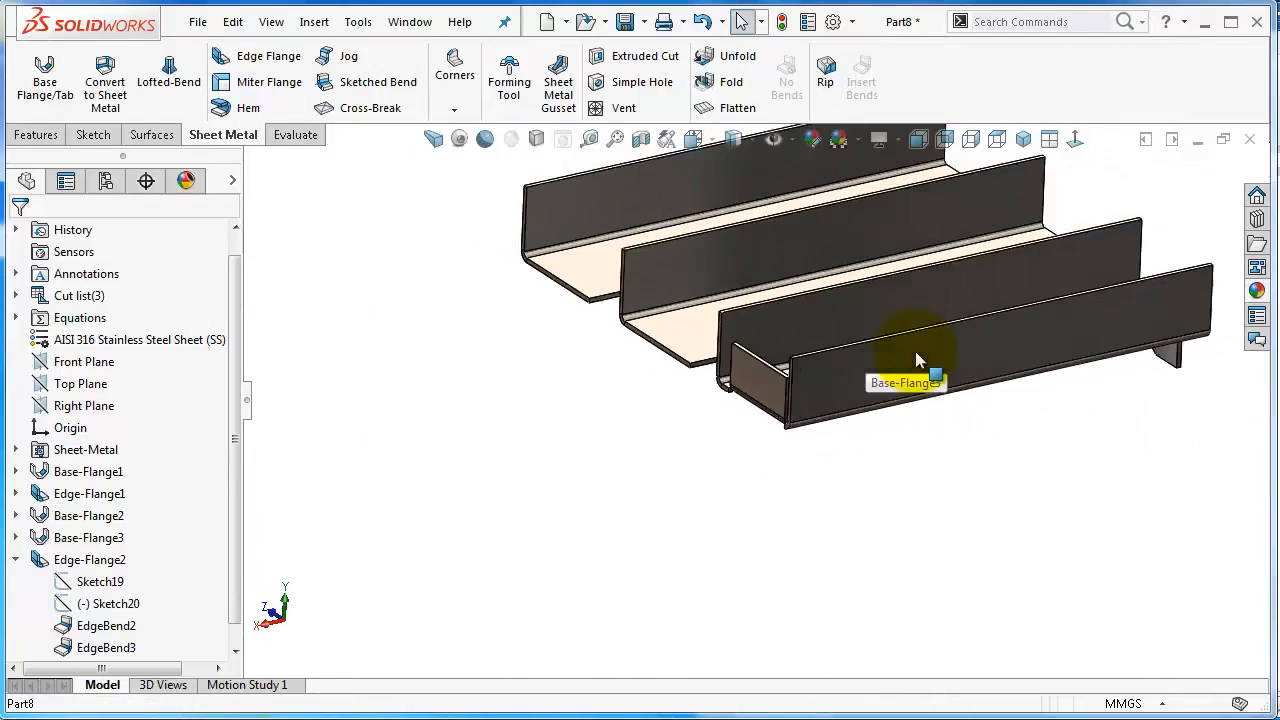
middle_click_drag(915, 351, 985, 322)
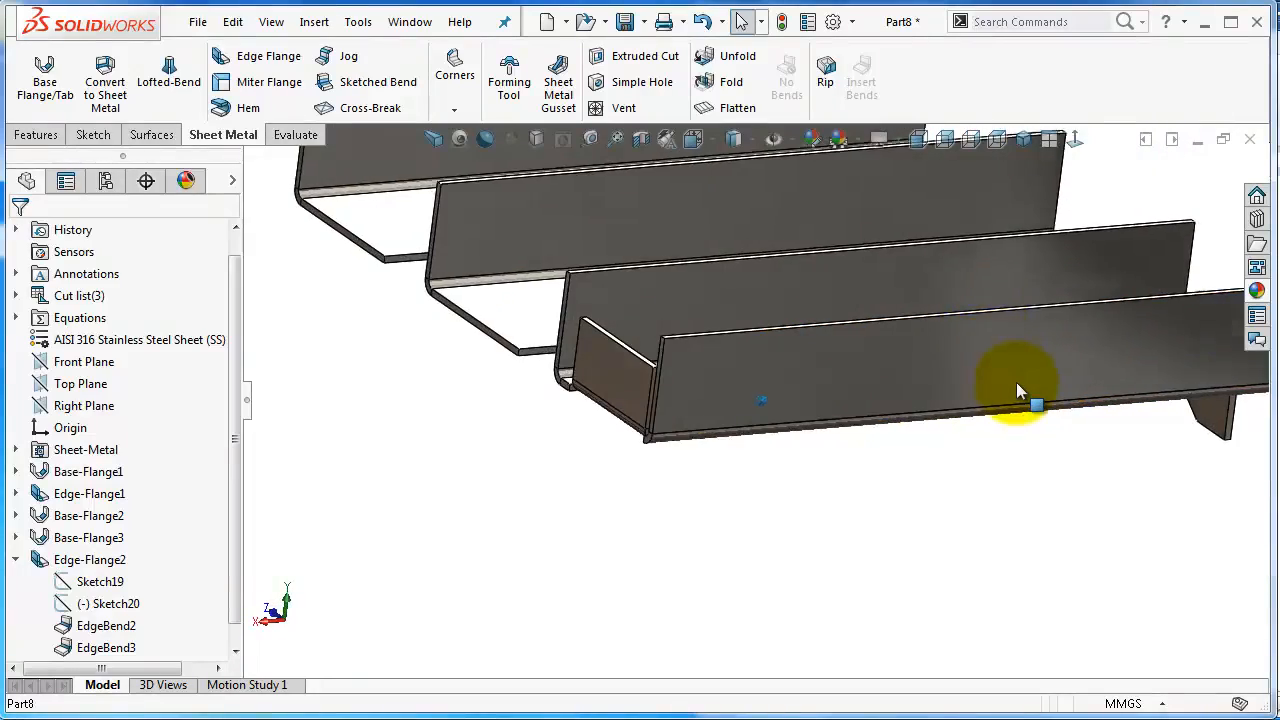
scroll(1017, 384, "down", 3)
middle_click_drag(1017, 391, 1011, 391)
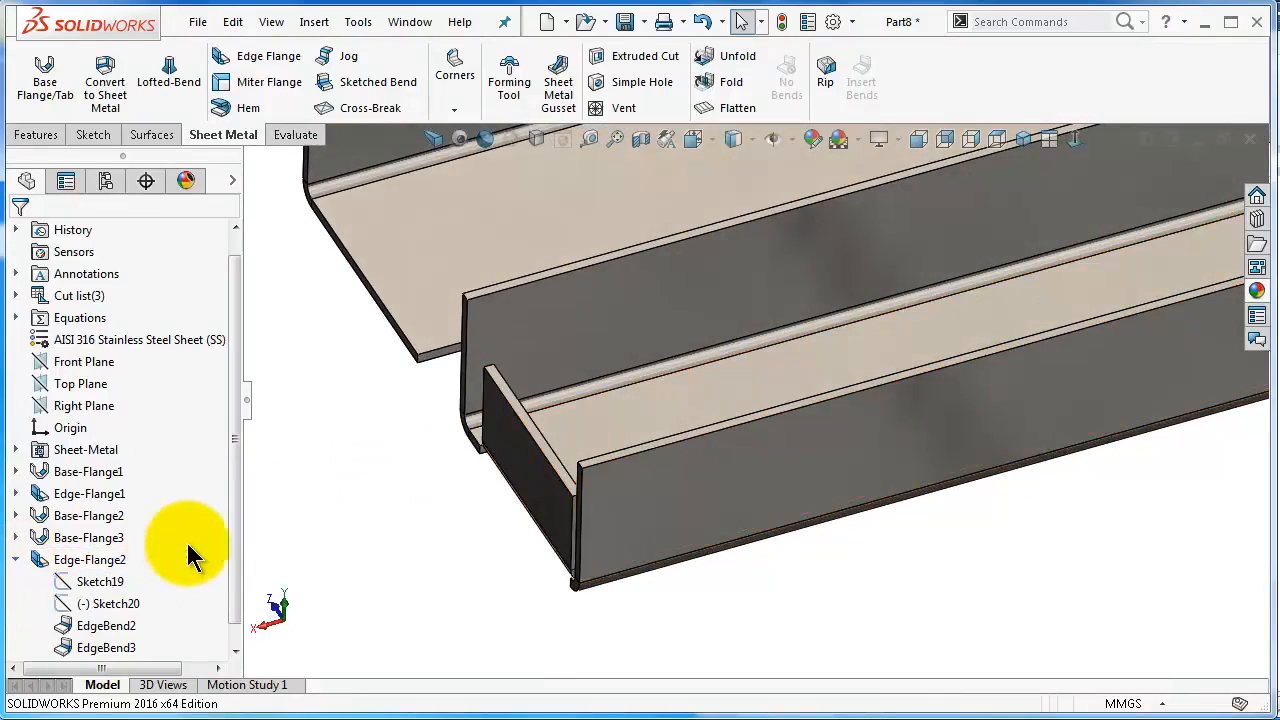
Step: Edit the Edge-Flange2 feature, turn off the default radius and set the bend radius to 2 mm
left_click_drag(234, 531, 235, 557)
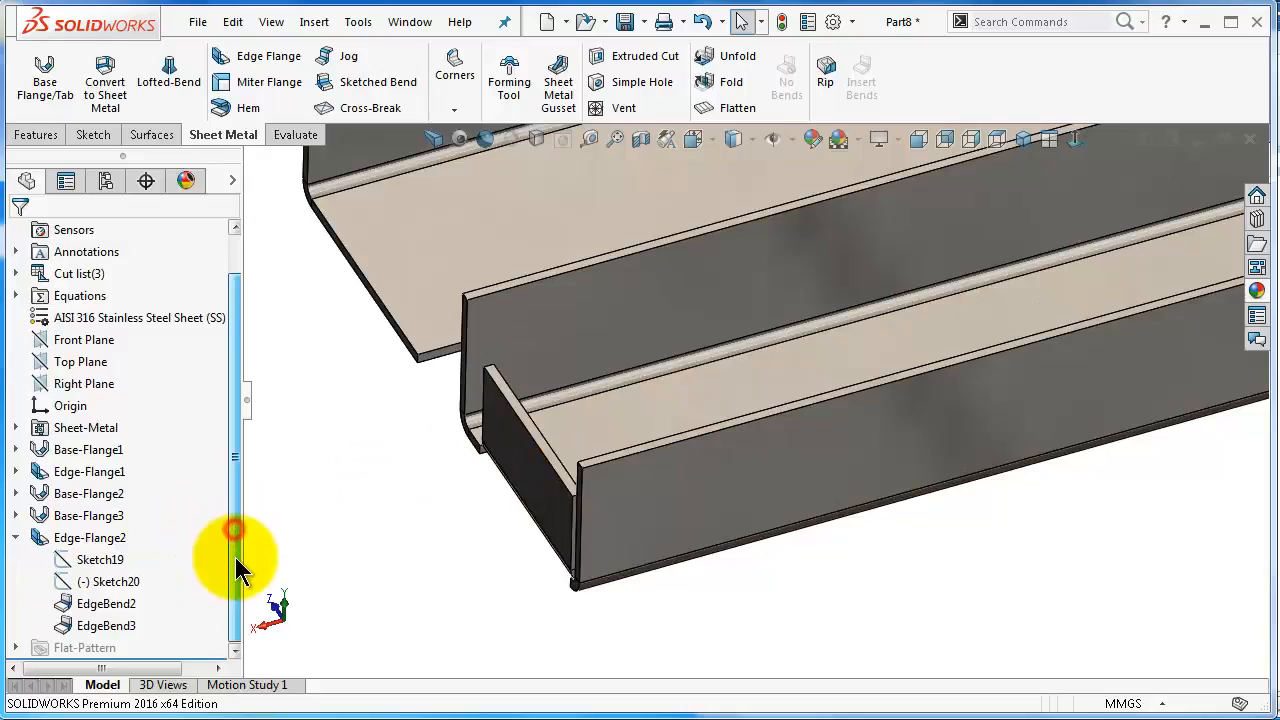
left_click(80, 538)
left_click(94, 481)
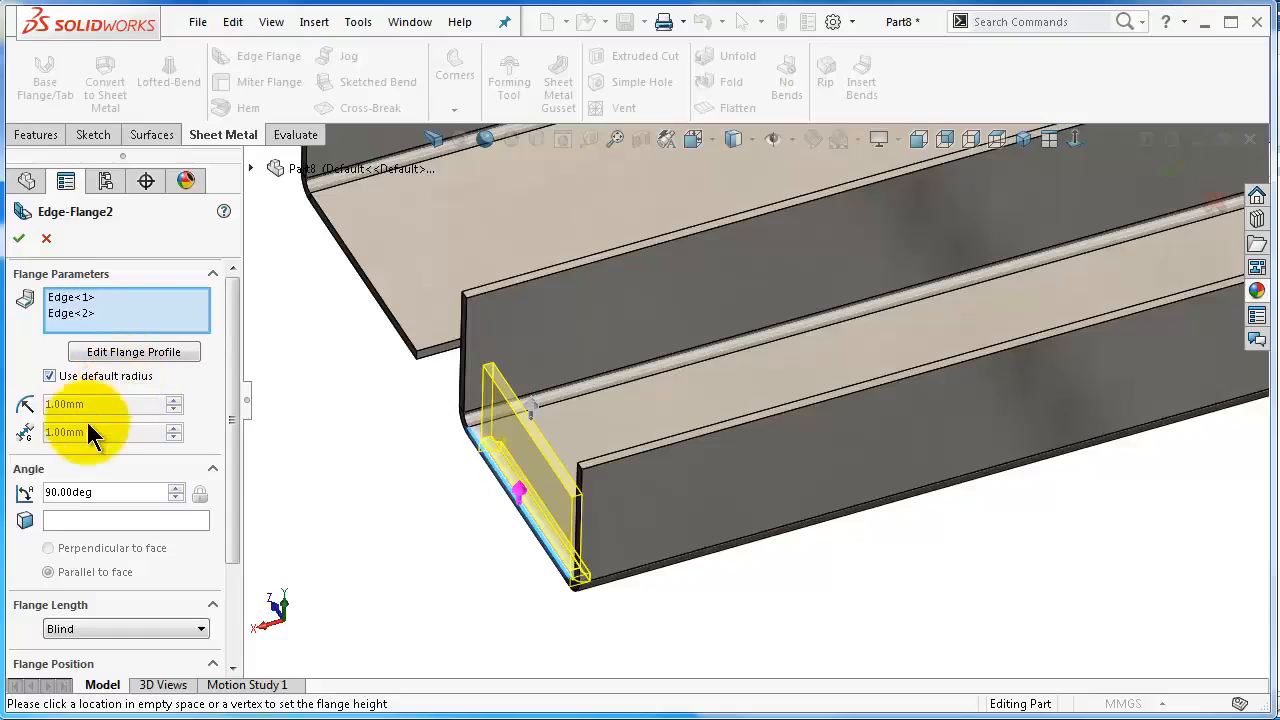
left_click(129, 388)
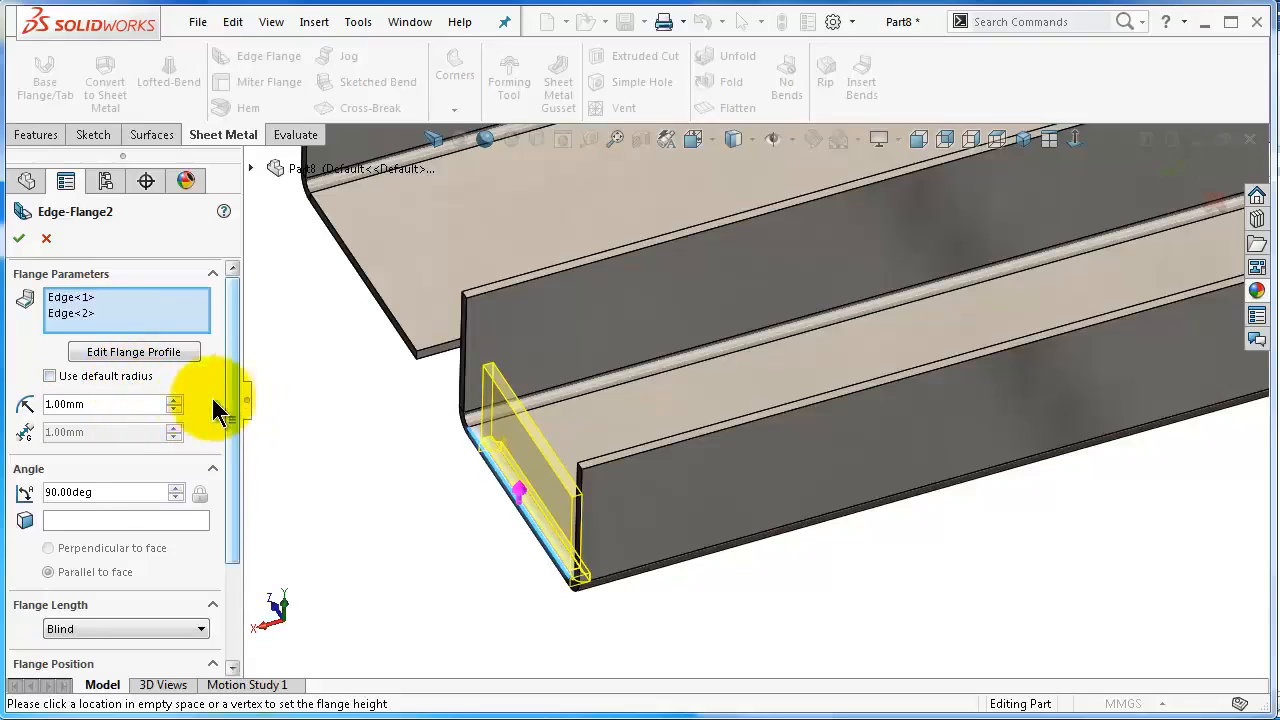
left_click_drag(106, 404, 46, 405)
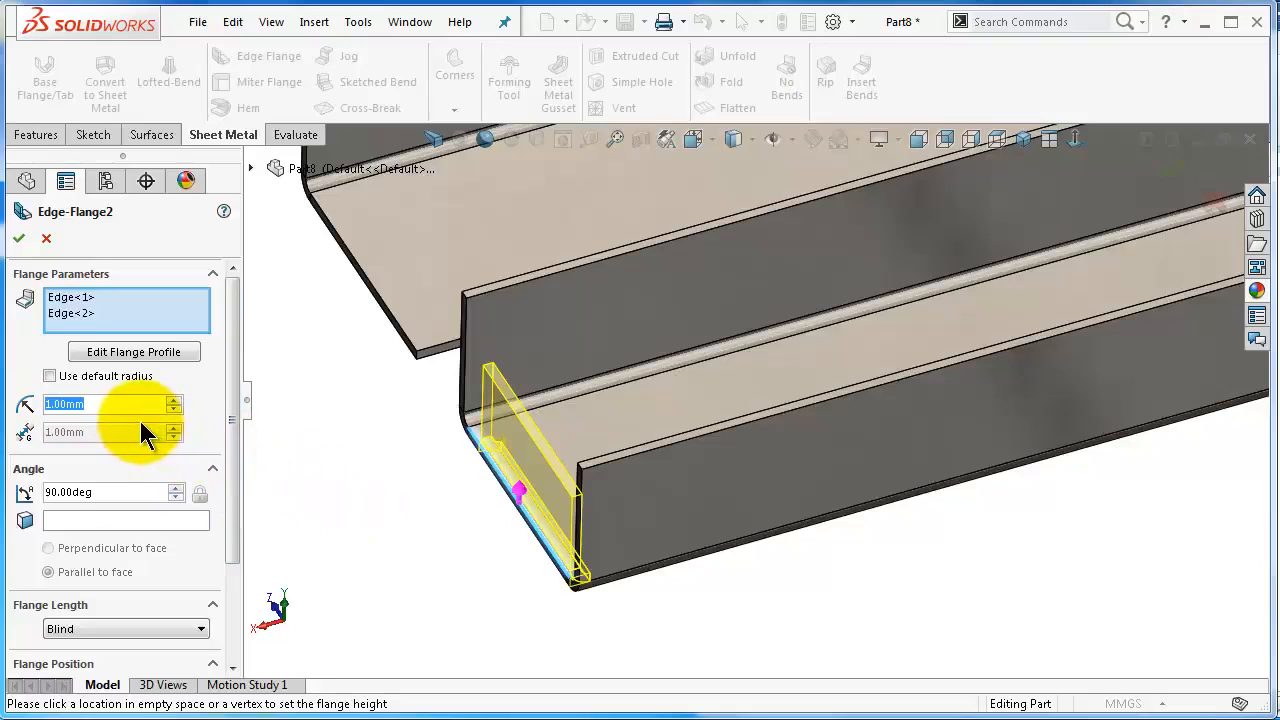
type("20")
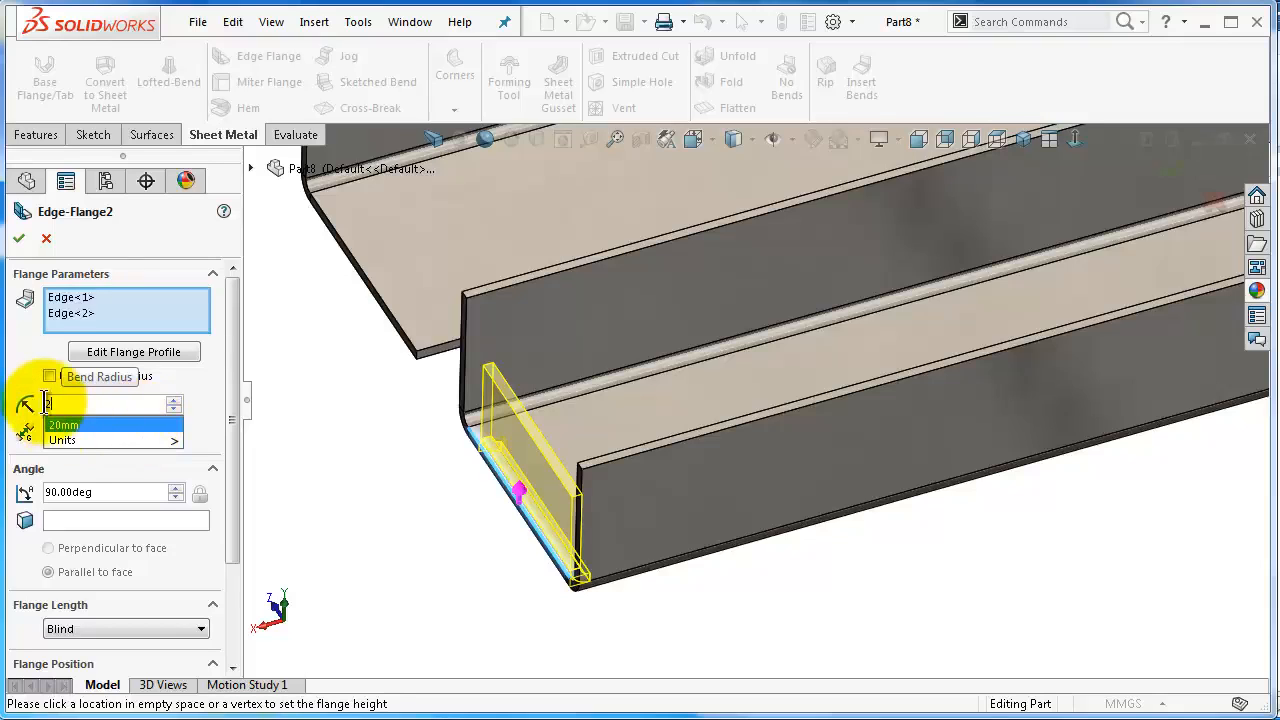
key("Return")
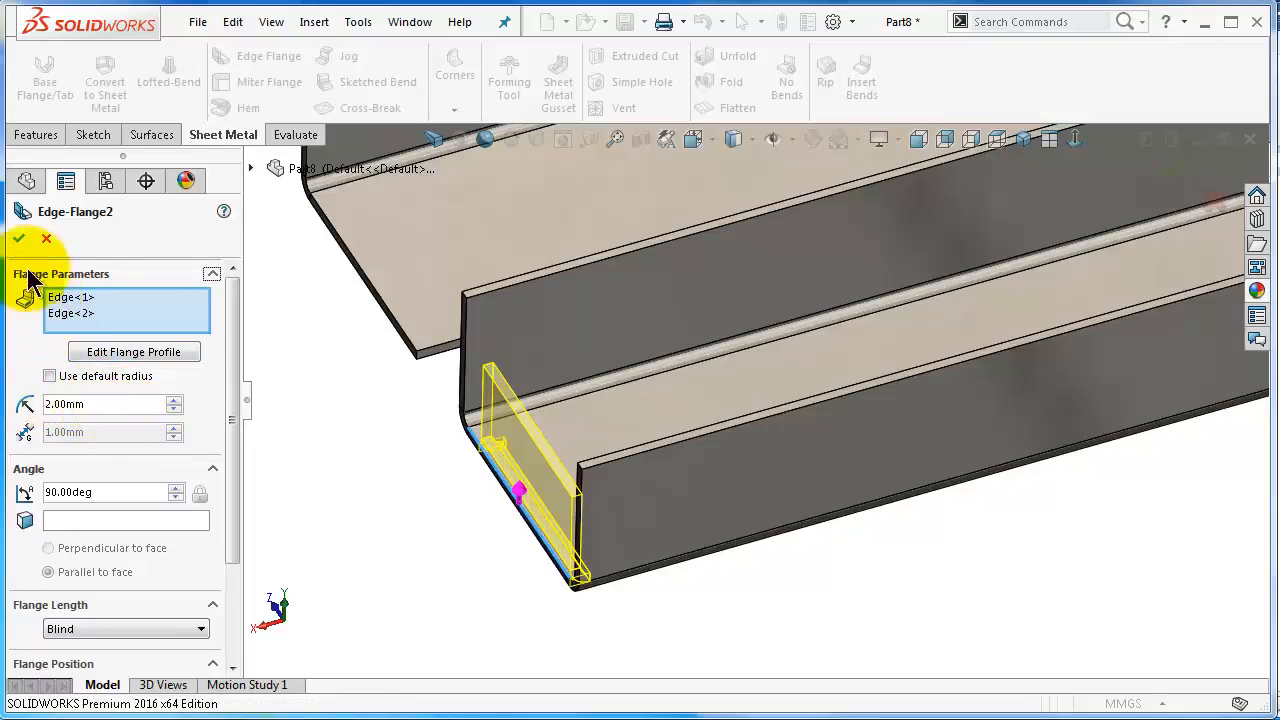
Step: Check the previewed flanges at both ends of the U channel and apply the edge flange edit
scroll(680, 537, "down", 1)
middle_click_drag(680, 537, 663, 491)
scroll(1144, 462, "up", 6)
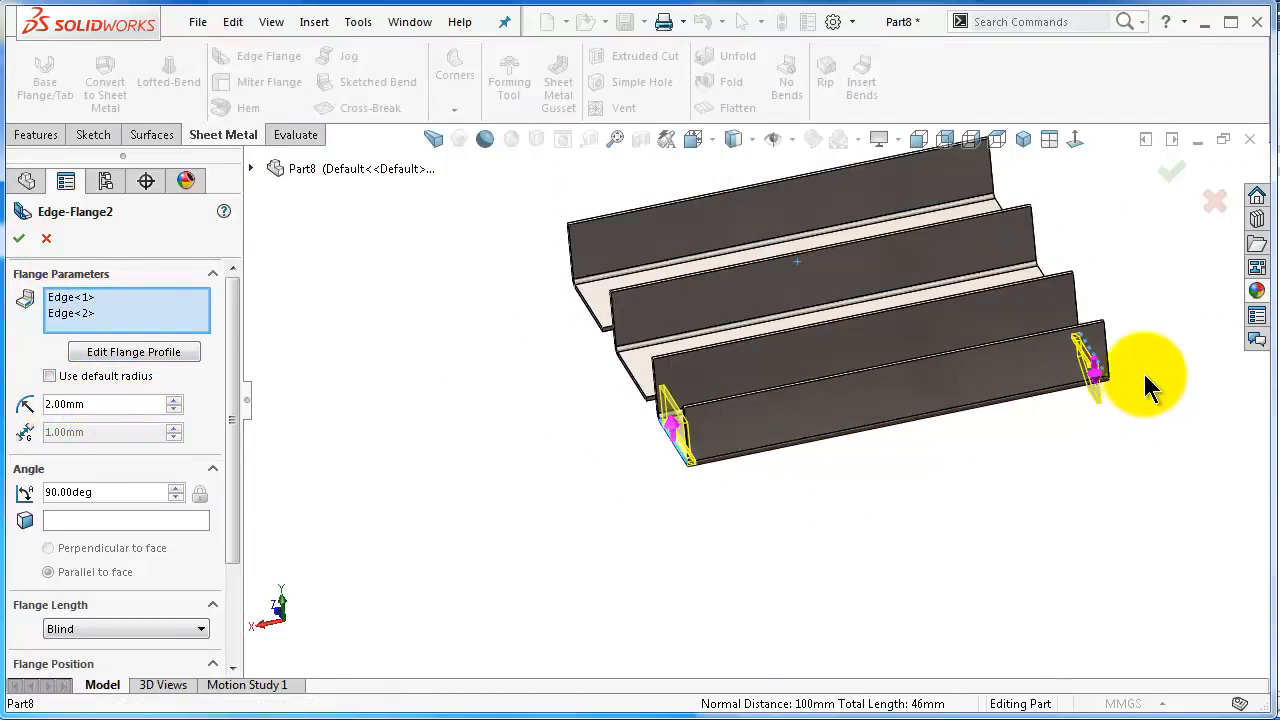
scroll(808, 357, "down", 5)
middle_click_drag(808, 357, 829, 371)
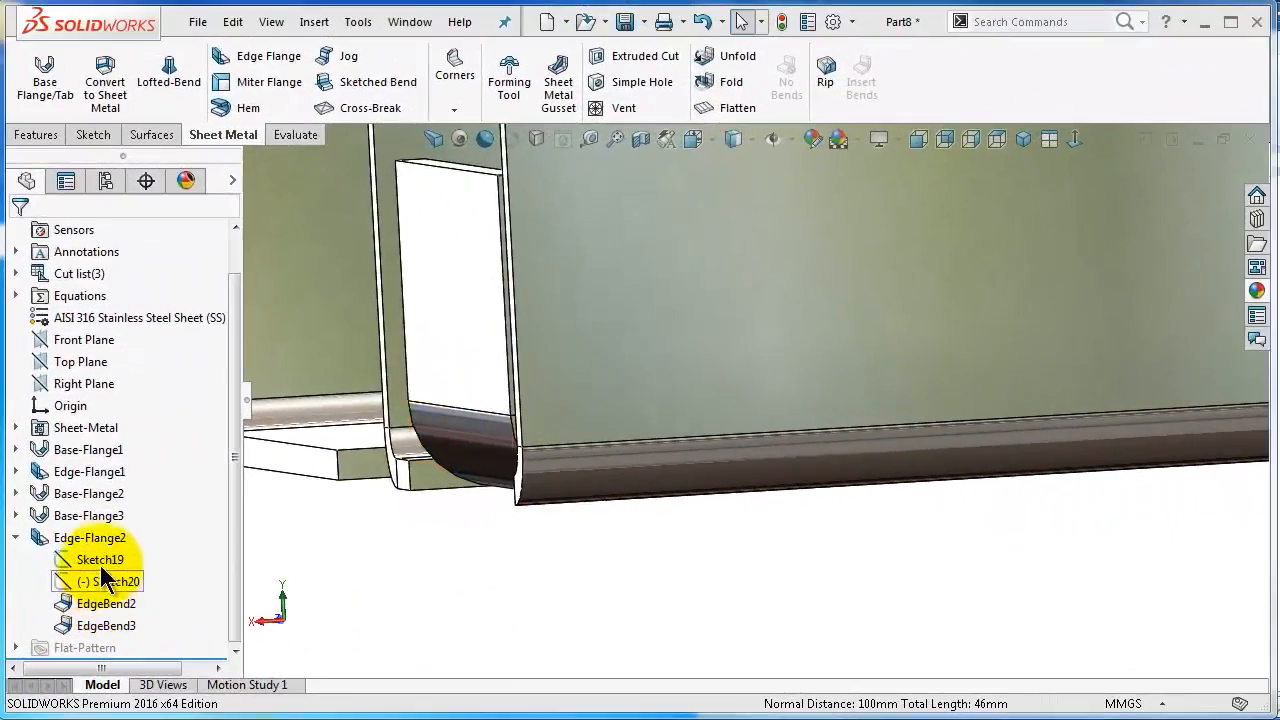
Step: Reopen the Edge-Flange2 feature for editing and finish the edit
left_click(100, 537)
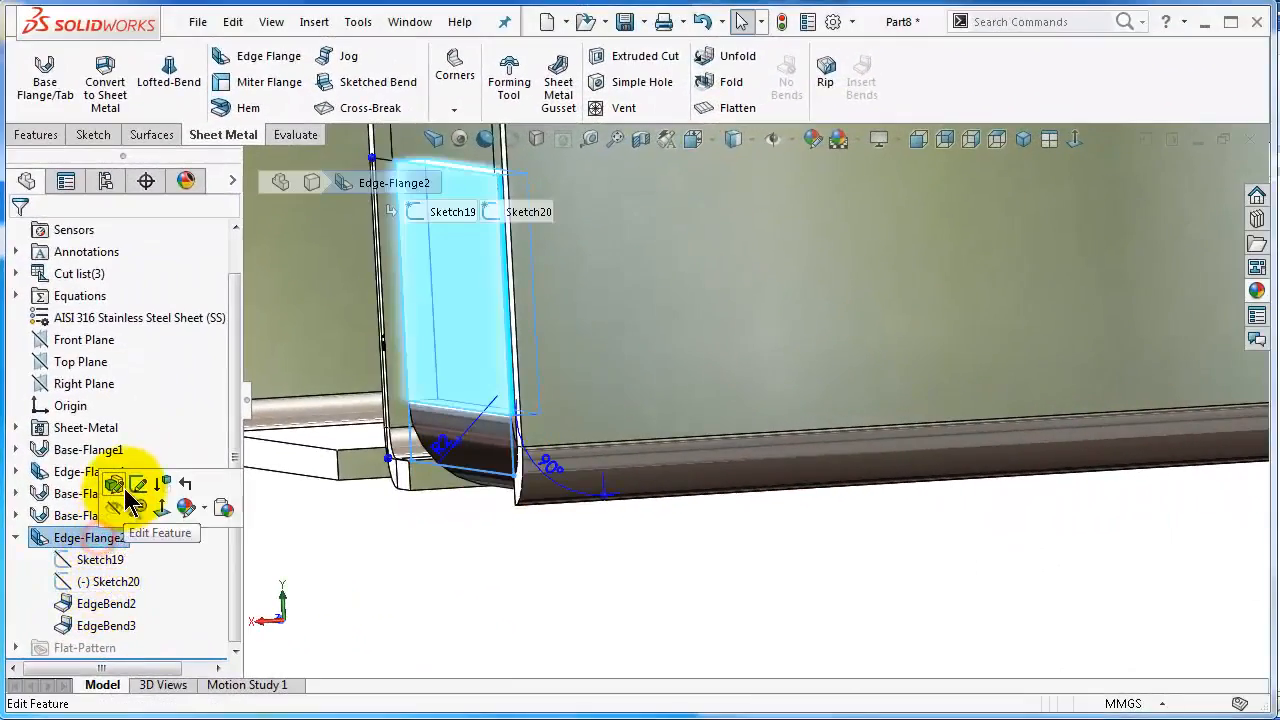
left_click(130, 488)
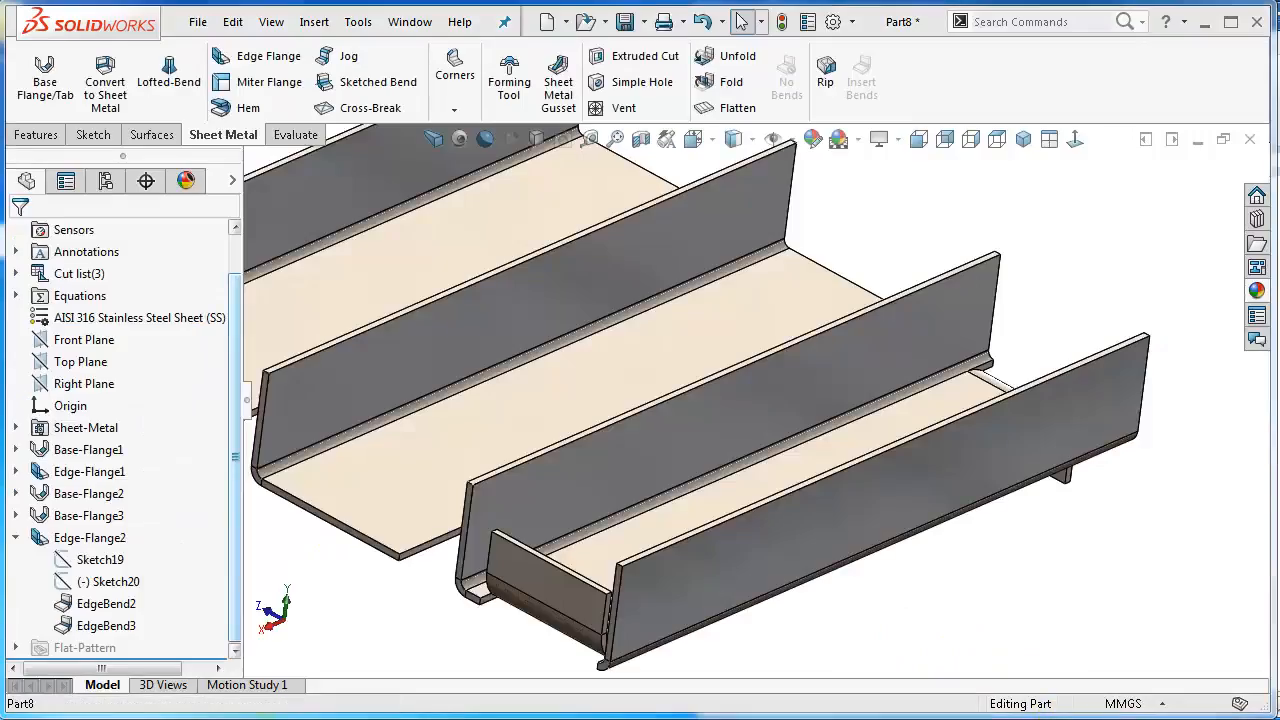
left_click(952, 619)
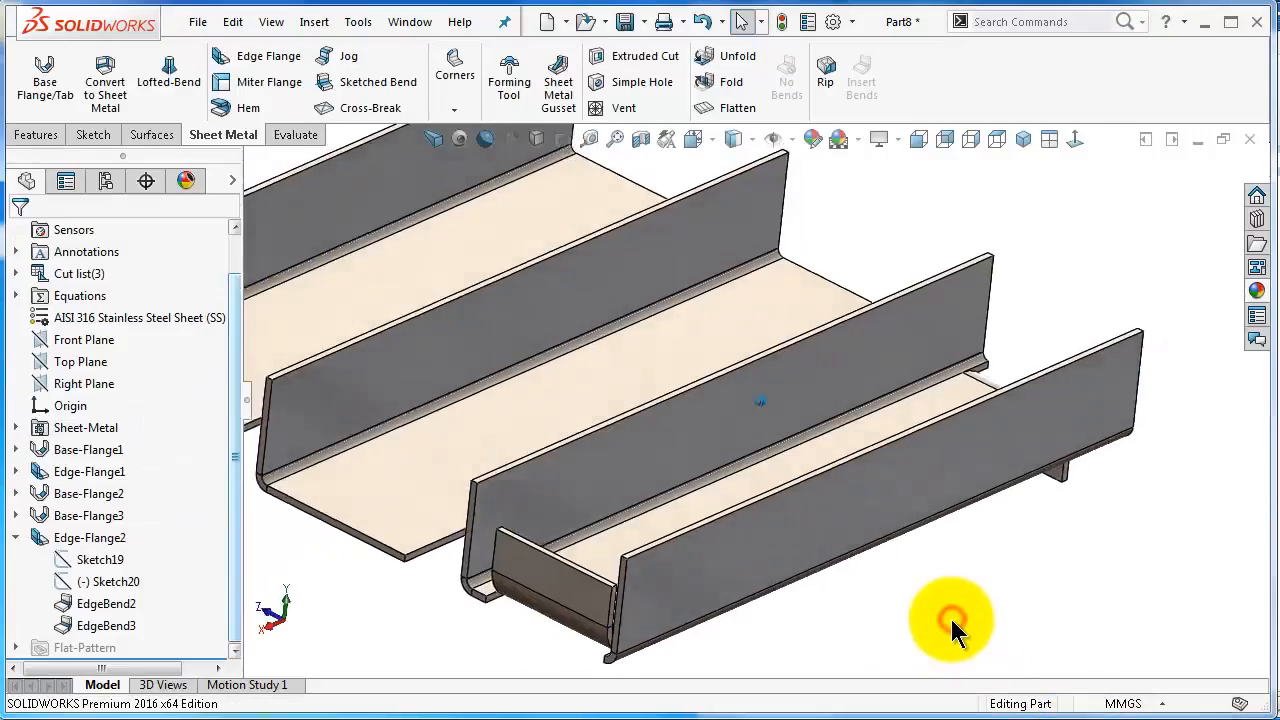